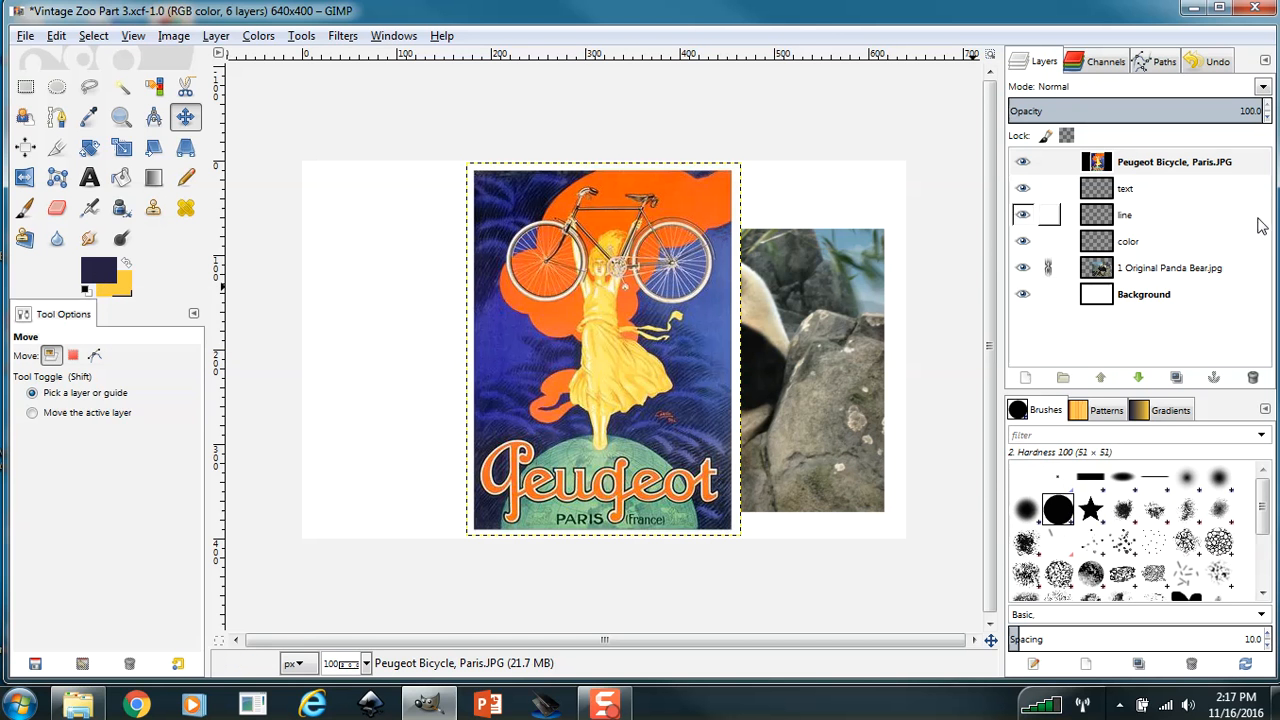
# Hide the Peugeot bicycle poster layer and set the Paintbrush size to 4.
pyautogui.click(1022, 162)
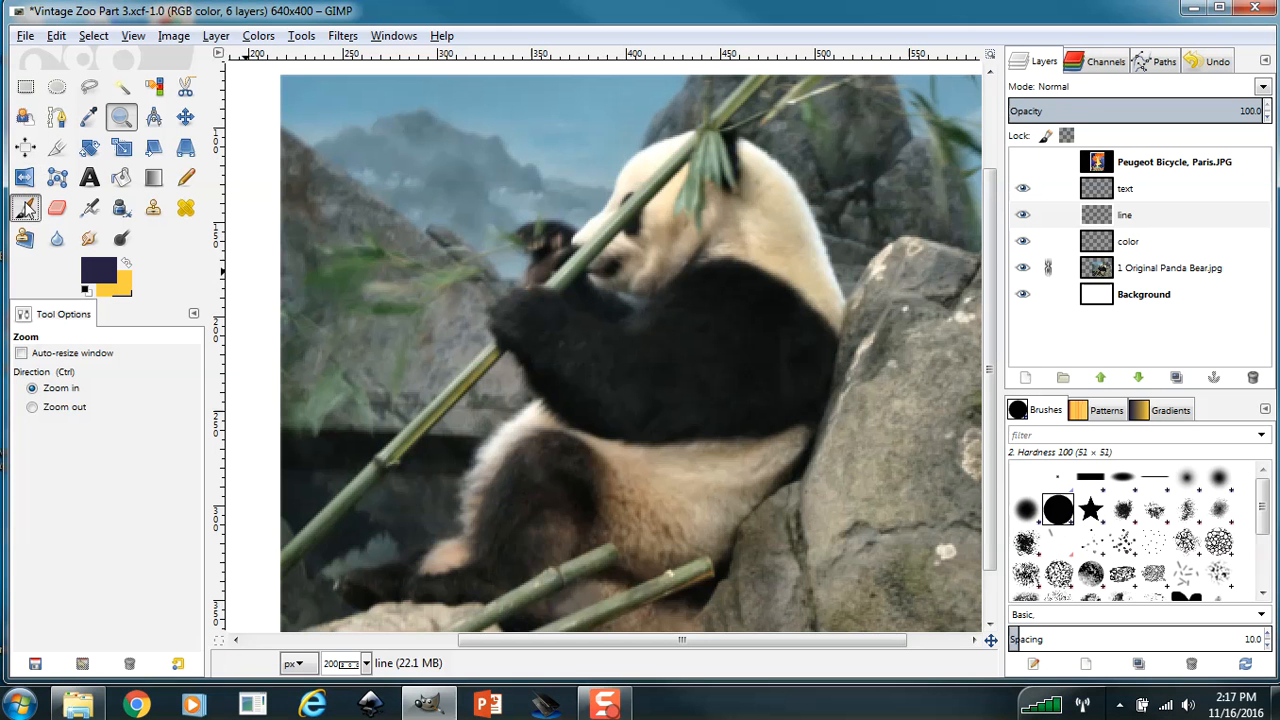
pyautogui.click(26, 207)
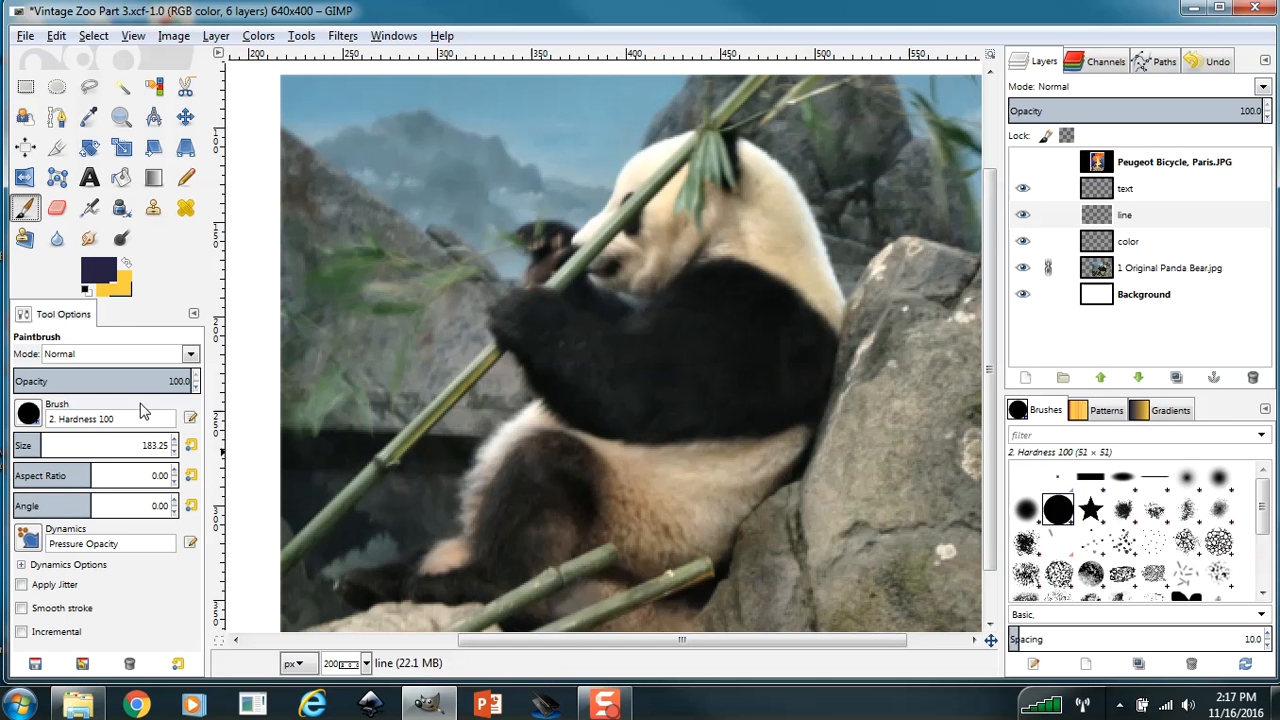
pyautogui.moveTo(42, 446); pyautogui.dragTo(18, 449)
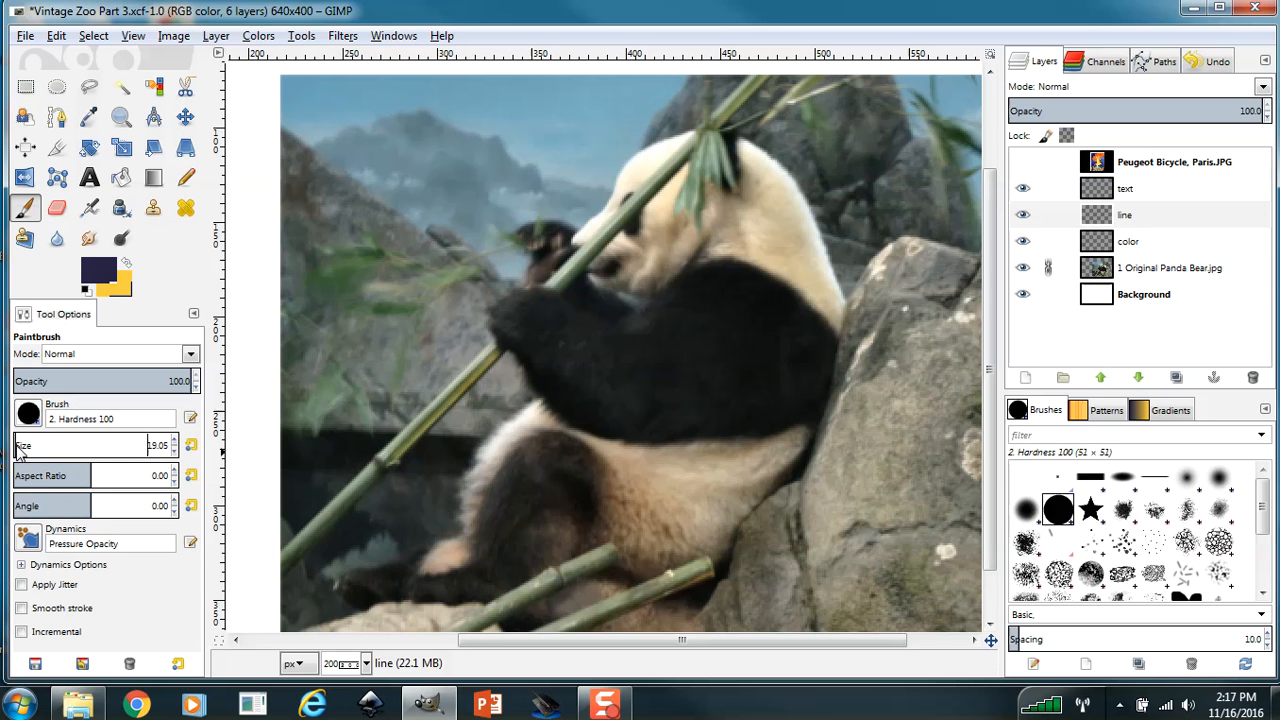
pyautogui.click(173, 450)
pyautogui.click(173, 440)
# Make the line layer active and link all the other layers together.
pyautogui.click(1150, 218)
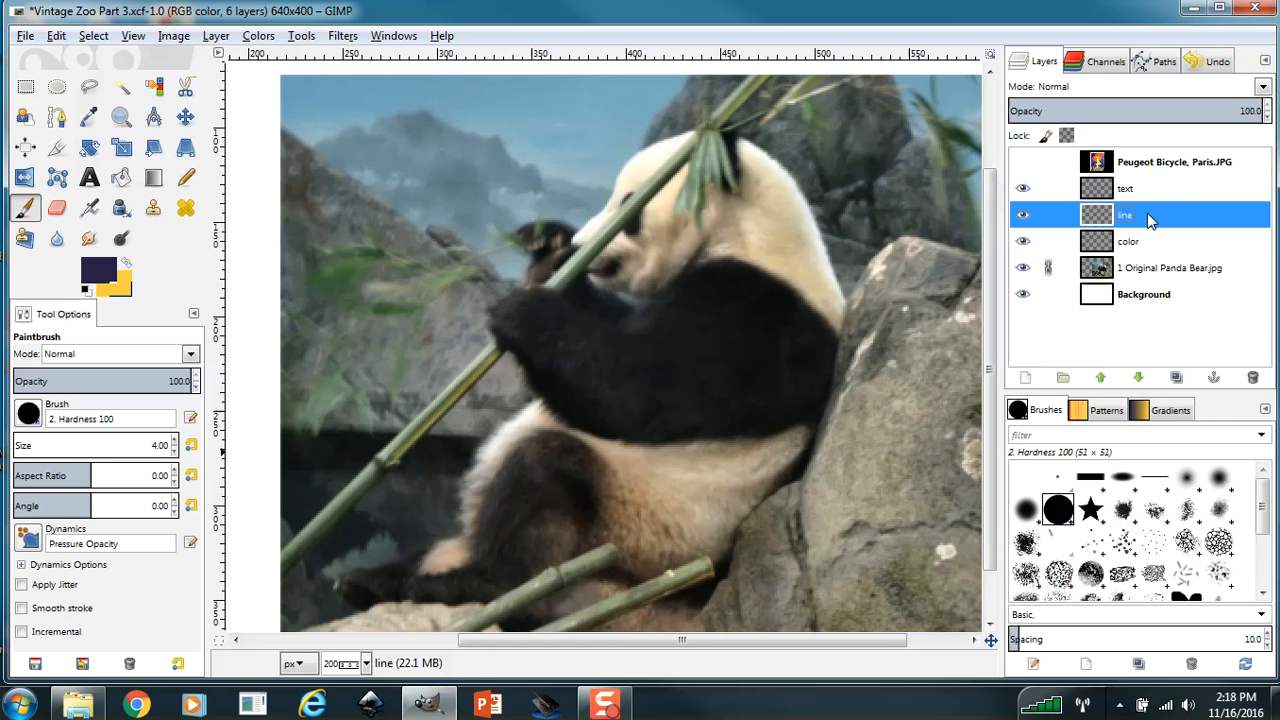
pyautogui.click(1049, 162)
pyautogui.click(1048, 241)
pyautogui.click(1048, 294)
# Trace the panda's outline on the line layer and paint a mountain ridge from its raised paw to the canvas's left edge.
pyautogui.click(518, 288)
pyautogui.moveTo(545, 285)
pyautogui.mouseDown()
pyautogui.moveTo(622, 315)
pyautogui.moveTo(739, 261)
pyautogui.moveTo(799, 291)
pyautogui.moveTo(829, 328)
pyautogui.moveTo(825, 407)
pyautogui.mouseUp()
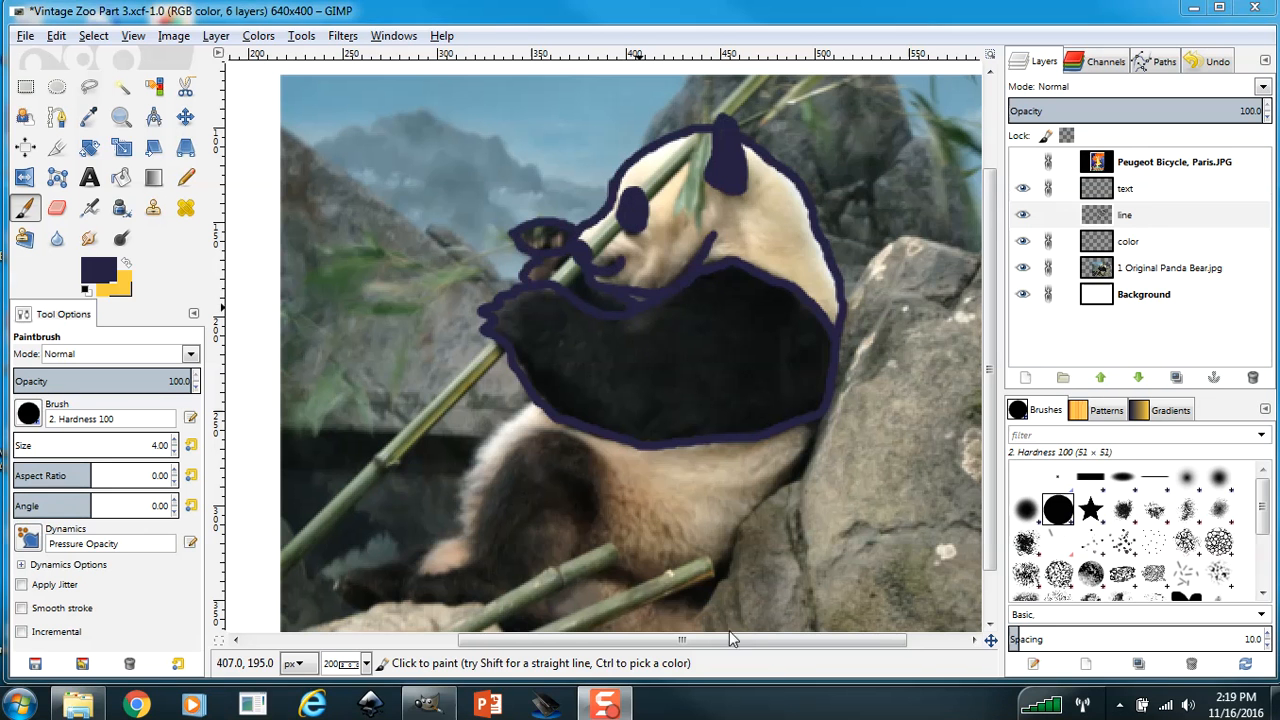
pyautogui.moveTo(540, 403); pyautogui.dragTo(515, 419)
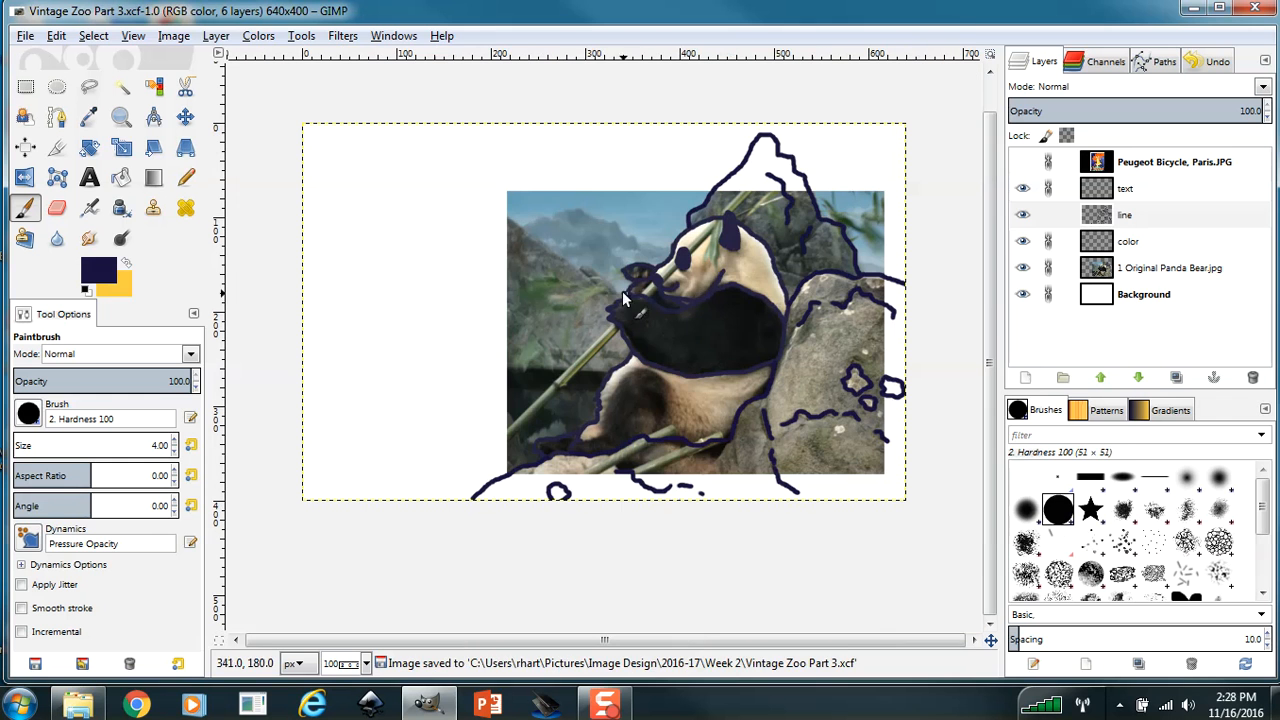
pyautogui.moveTo(575, 275)
pyautogui.mouseDown()
pyautogui.moveTo(445, 156)
pyautogui.moveTo(422, 167)
pyautogui.moveTo(383, 229)
pyautogui.moveTo(297, 267)
pyautogui.mouseUp()
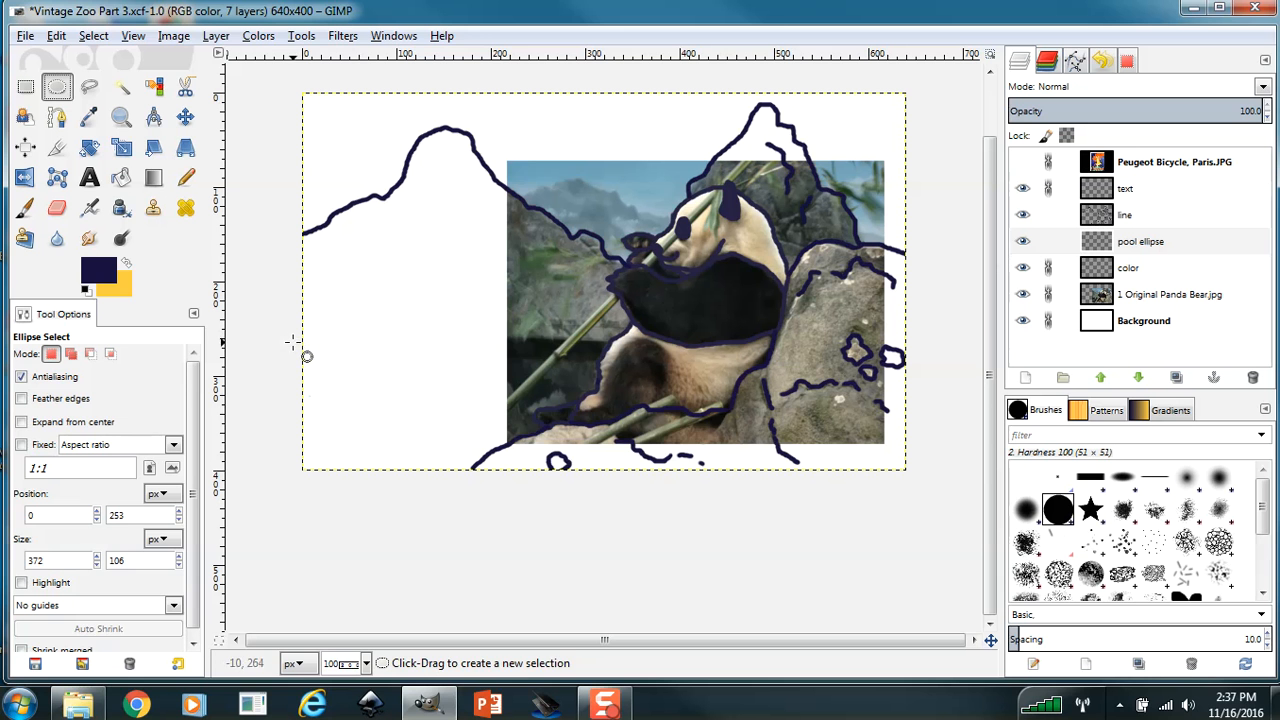
# Draw an elliptical selection about 382 × 106 px across the canvas's lower left for the pool and open the Selection Editor.
pyautogui.moveTo(293, 343); pyautogui.dragTo(645, 422)
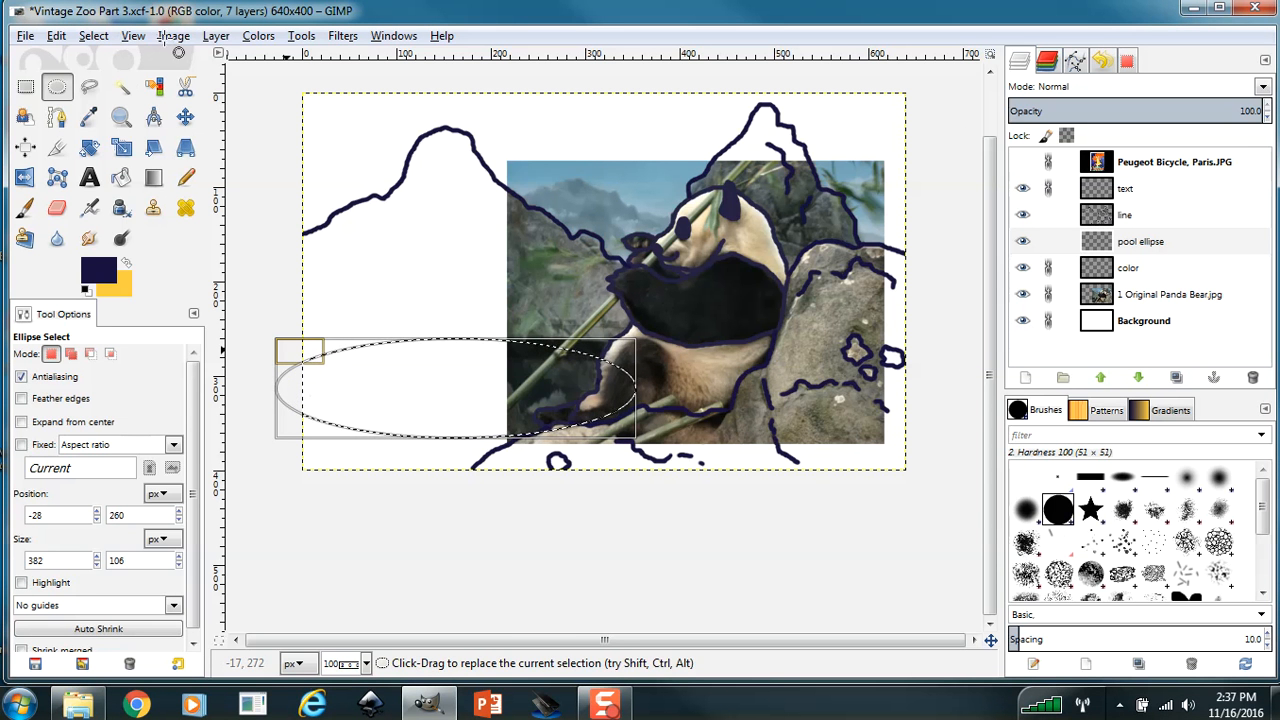
pyautogui.click(93, 35)
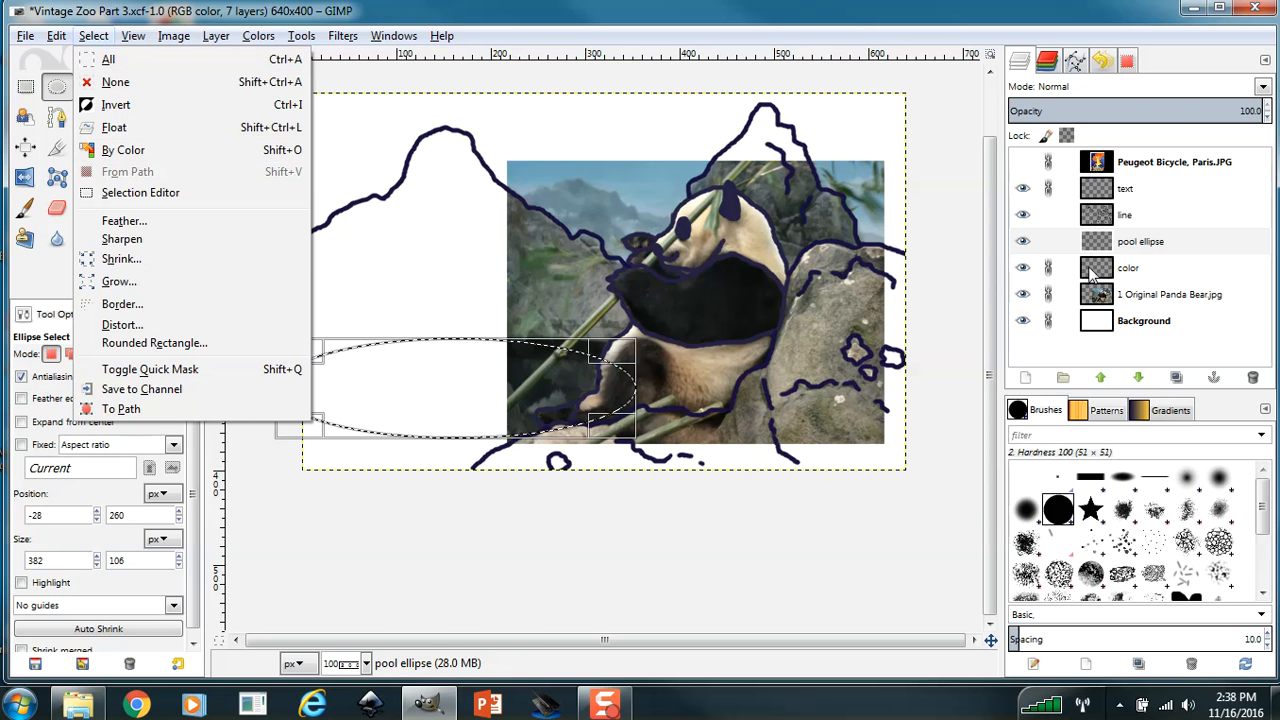
pyautogui.click(1128, 64)
pyautogui.click(1128, 62)
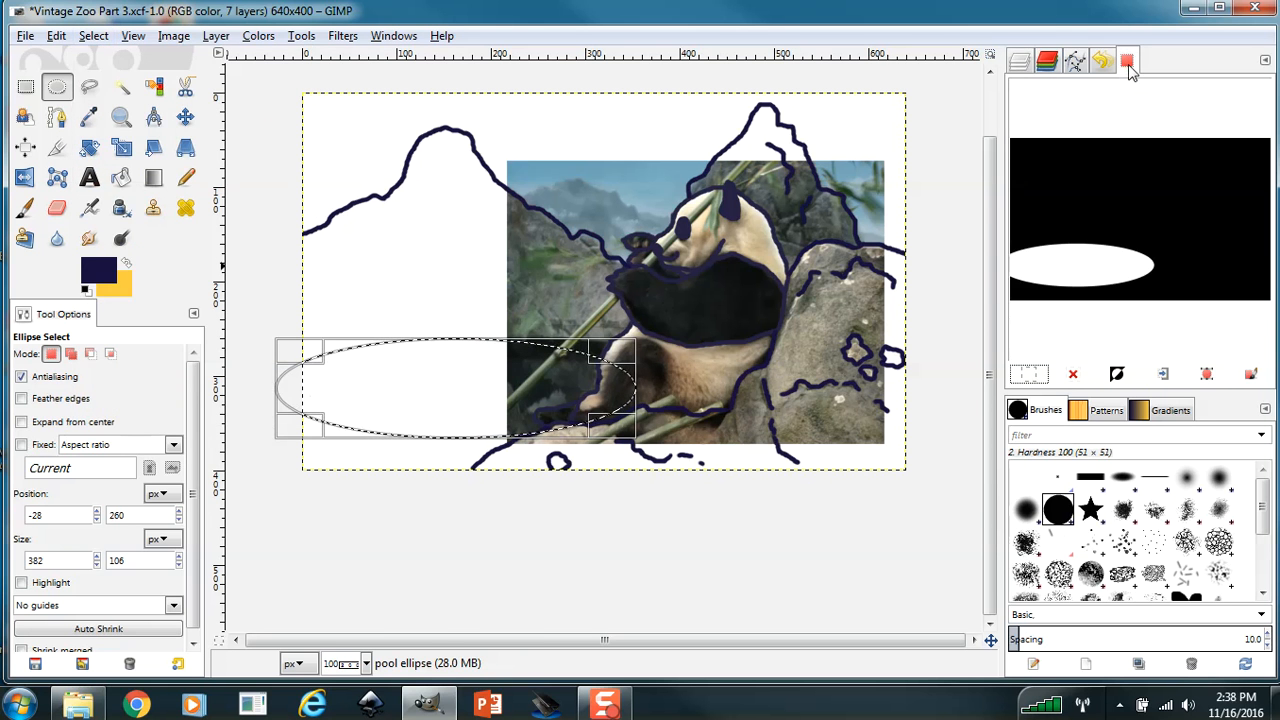
pyautogui.click(95, 37)
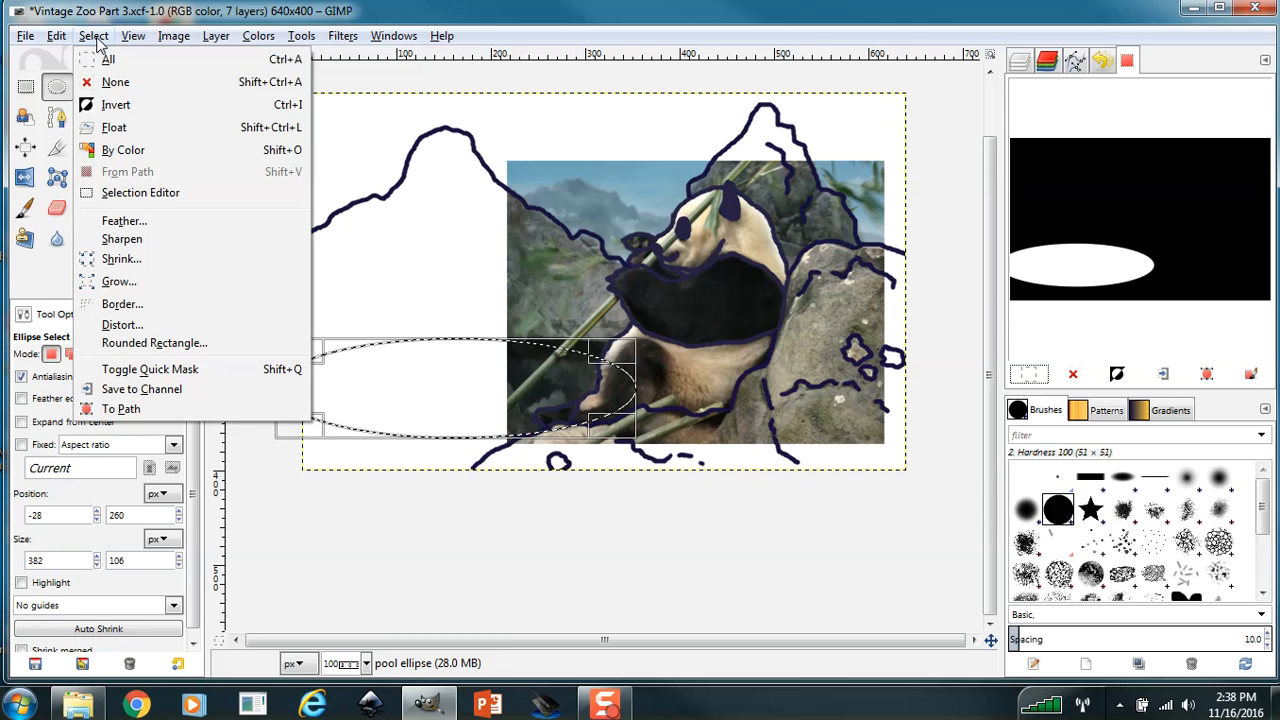
pyautogui.click(166, 195)
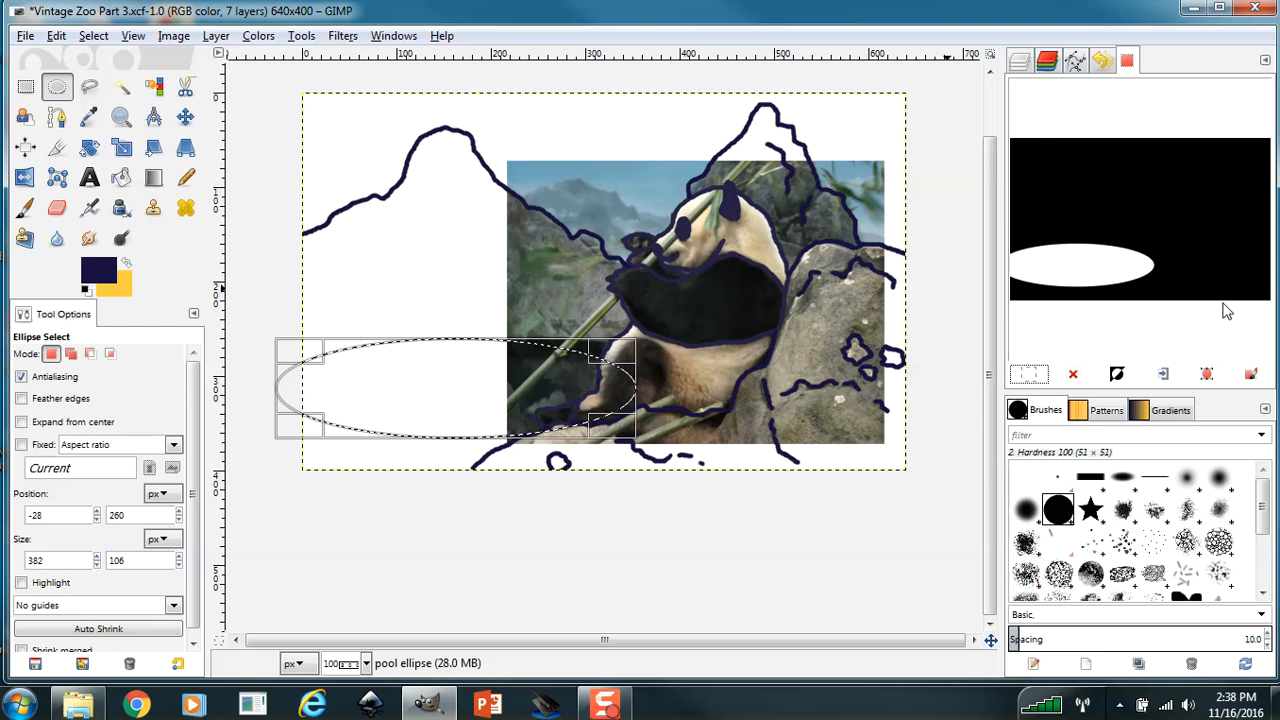
# Stroke the pool ellipse selection with a solid 4 px line and clear the selection.
pyautogui.click(1249, 376)
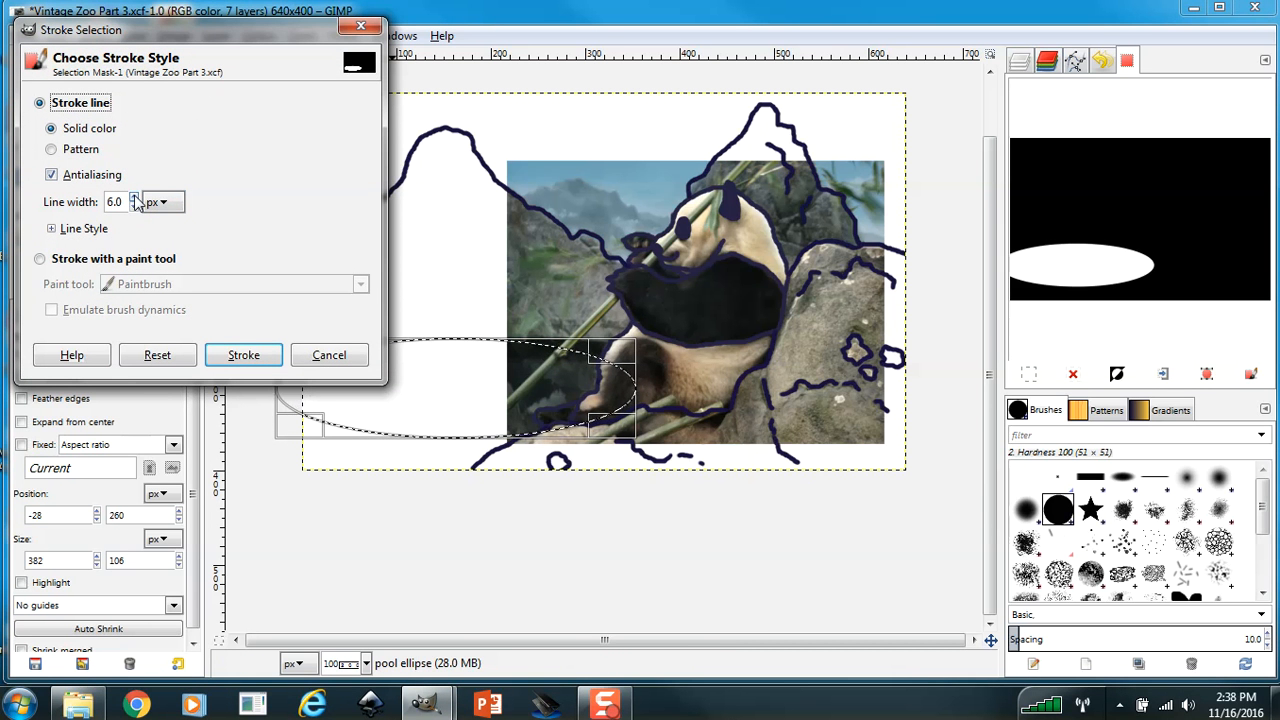
pyautogui.click(134, 208)
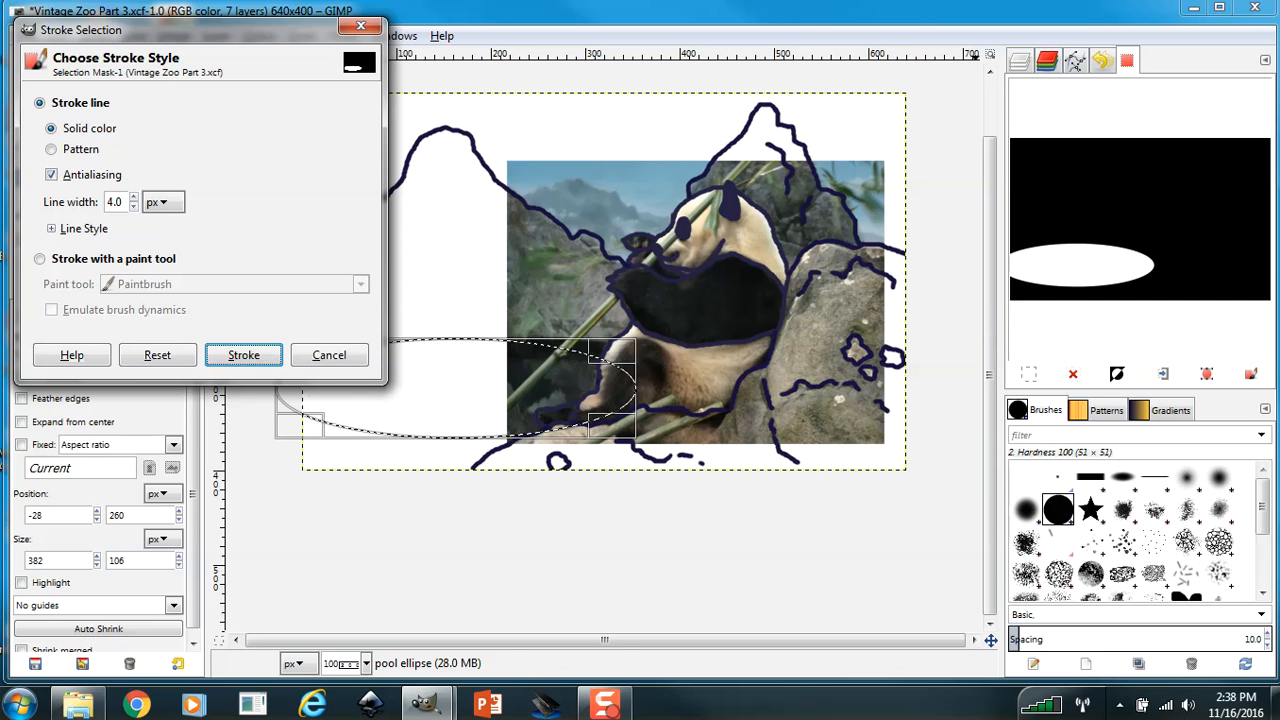
pyautogui.click(243, 355)
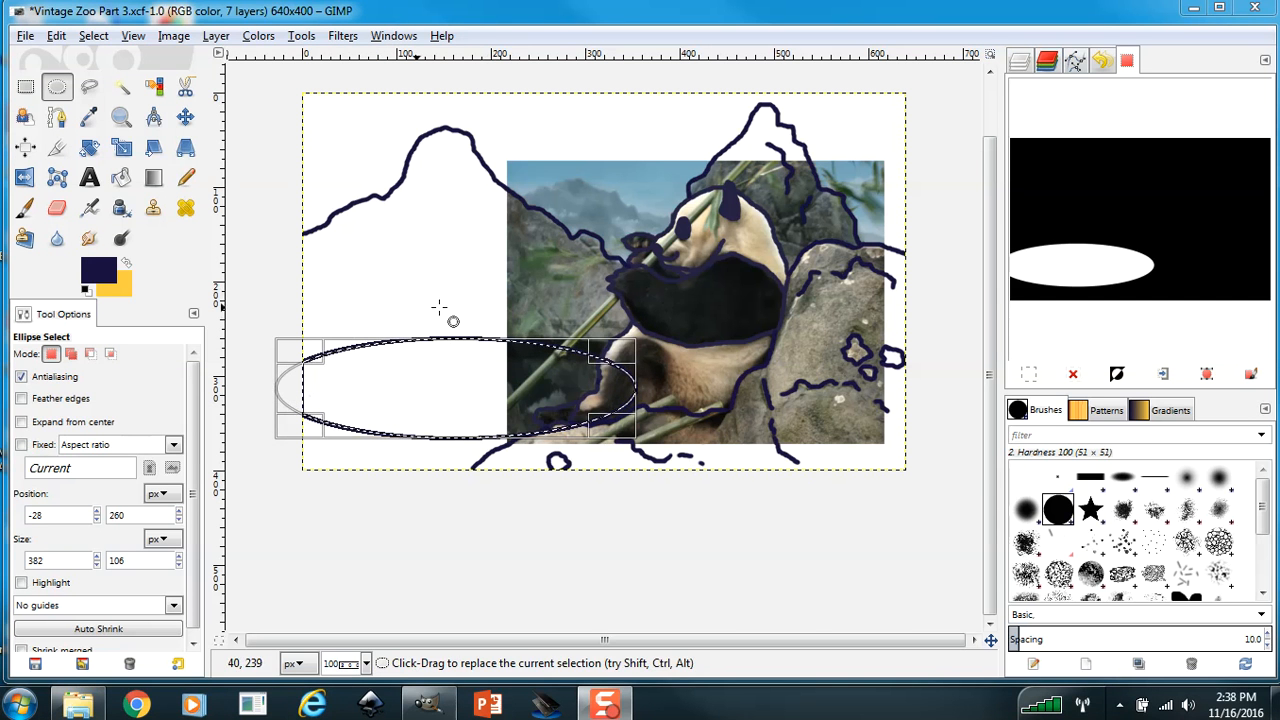
pyautogui.click(100, 38)
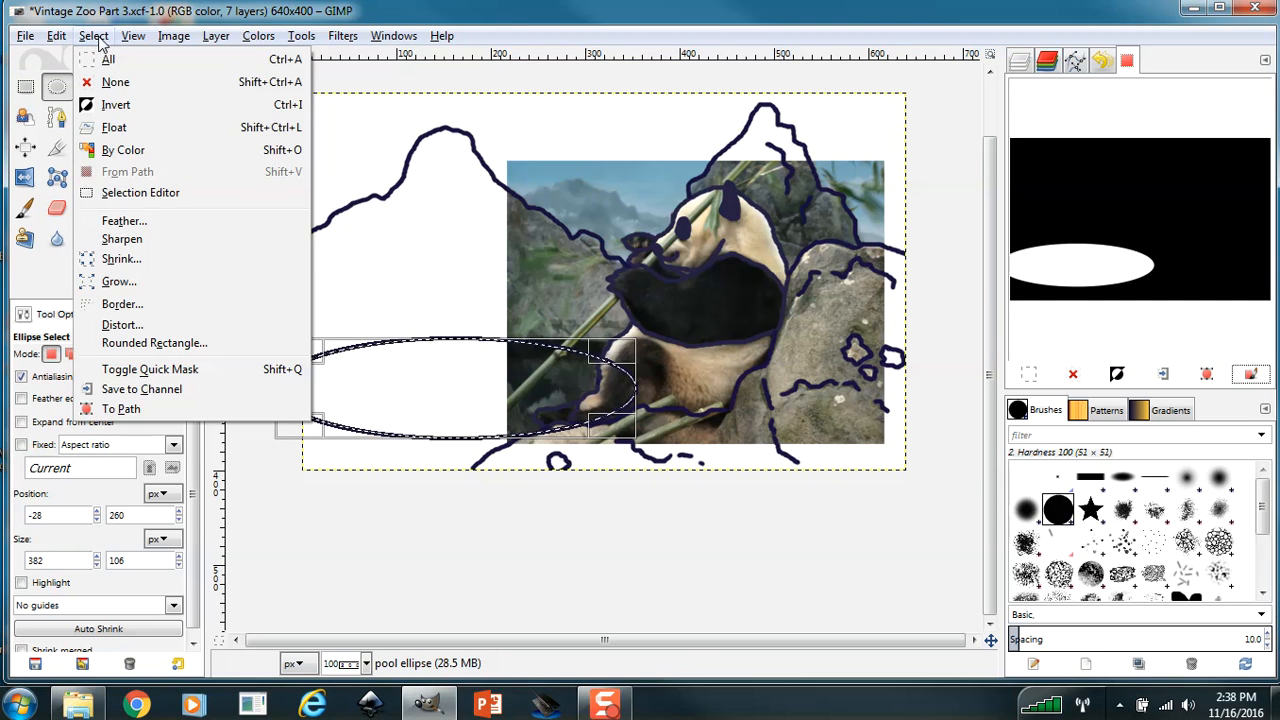
pyautogui.click(110, 85)
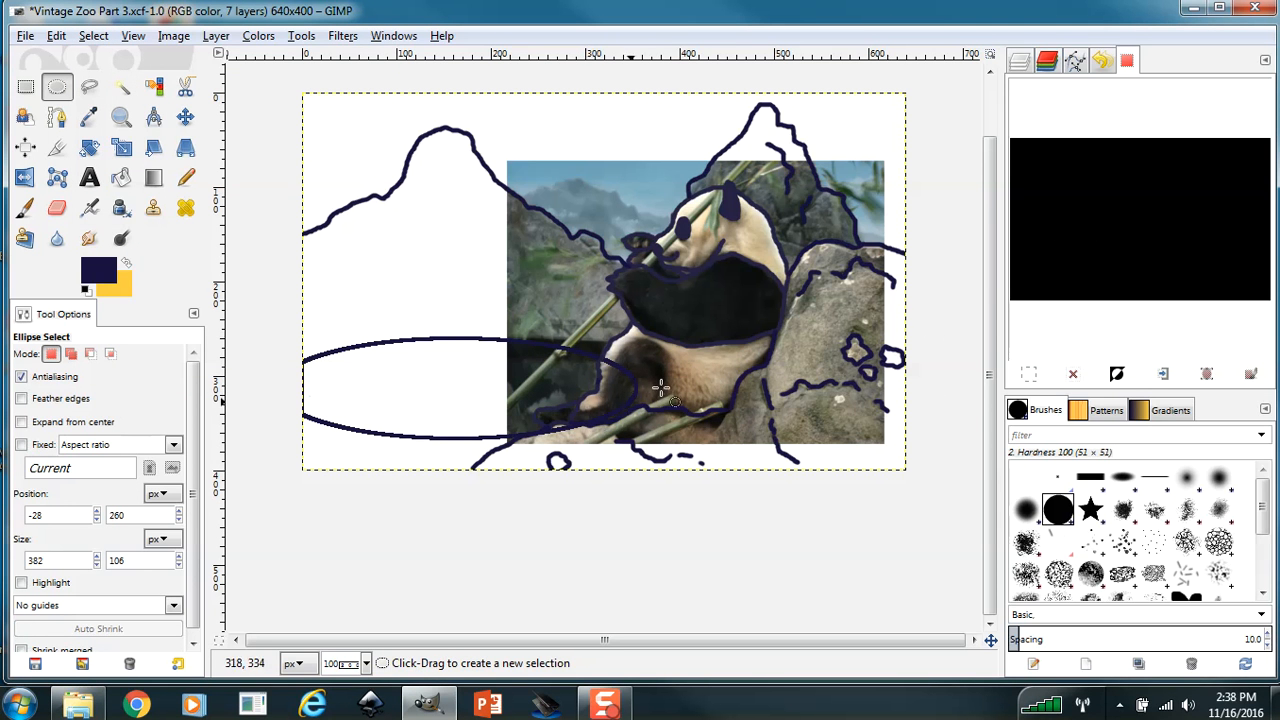
# On the pool ellipse layer, erase the parts of the ellipse crossing the panda and the foreground rock with the Eraser at size 20.
pyautogui.click(1020, 62)
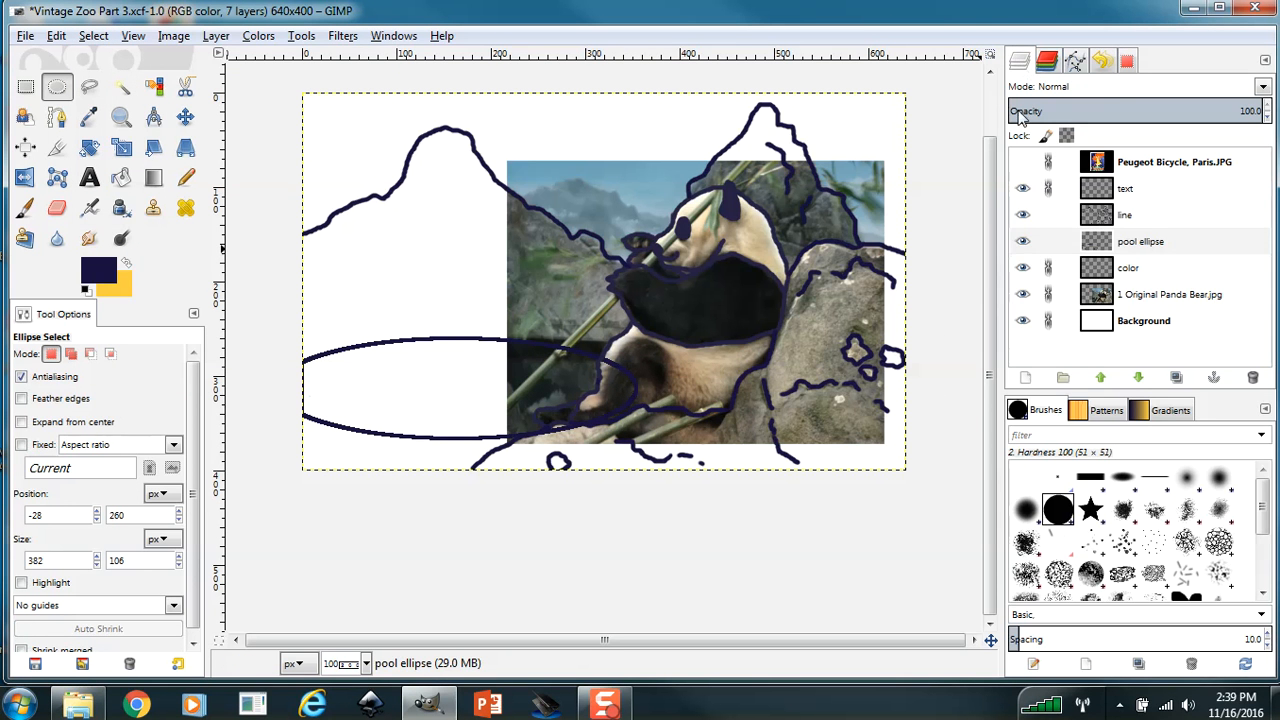
pyautogui.click(1165, 243)
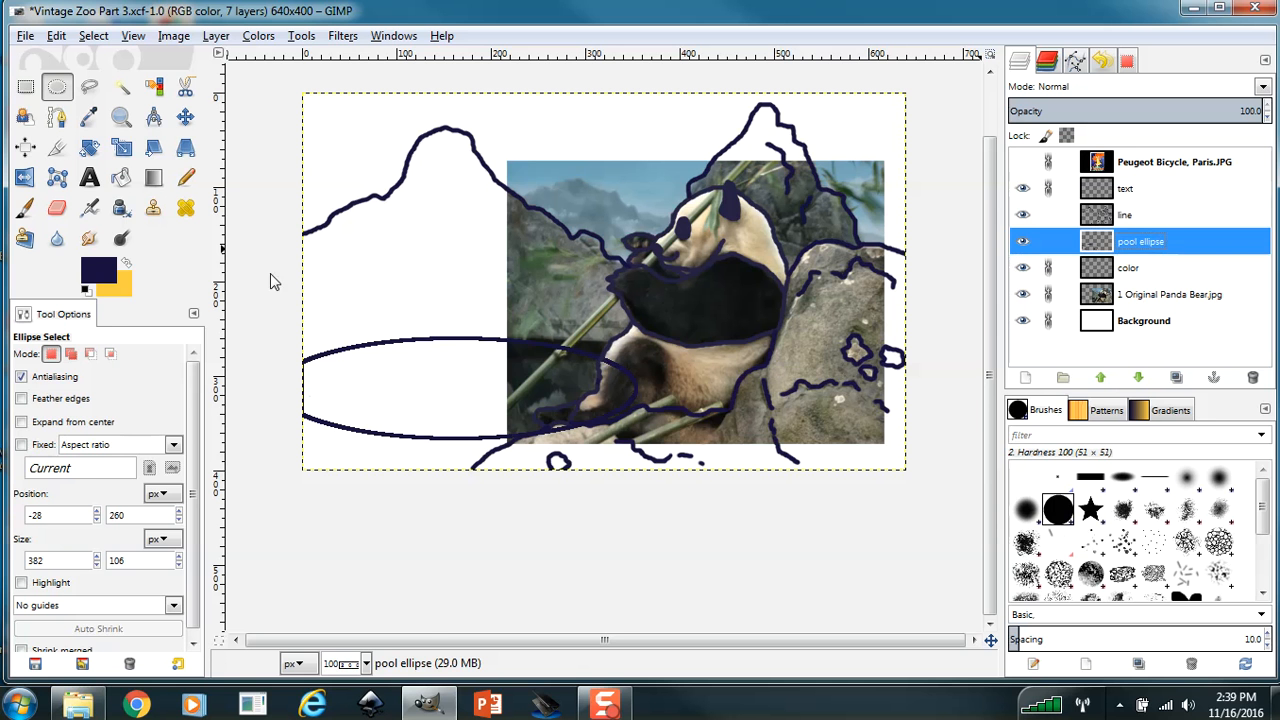
pyautogui.click(123, 121)
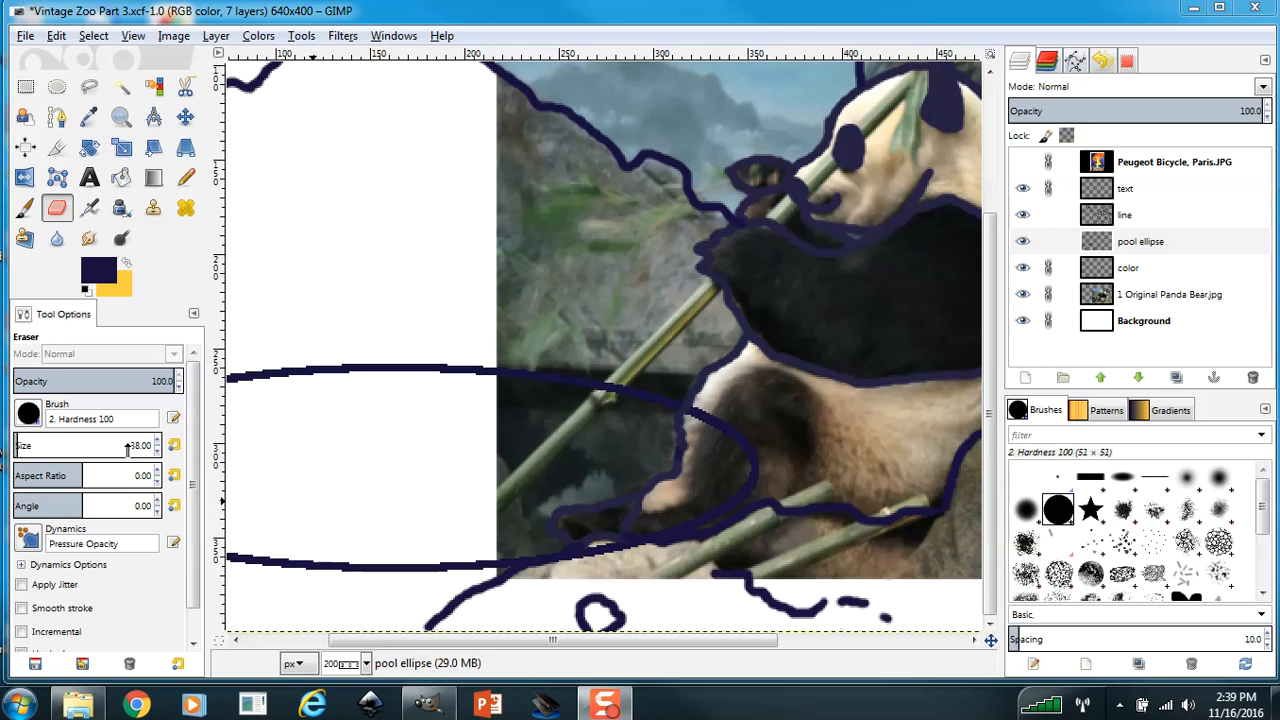
pyautogui.click(158, 451)
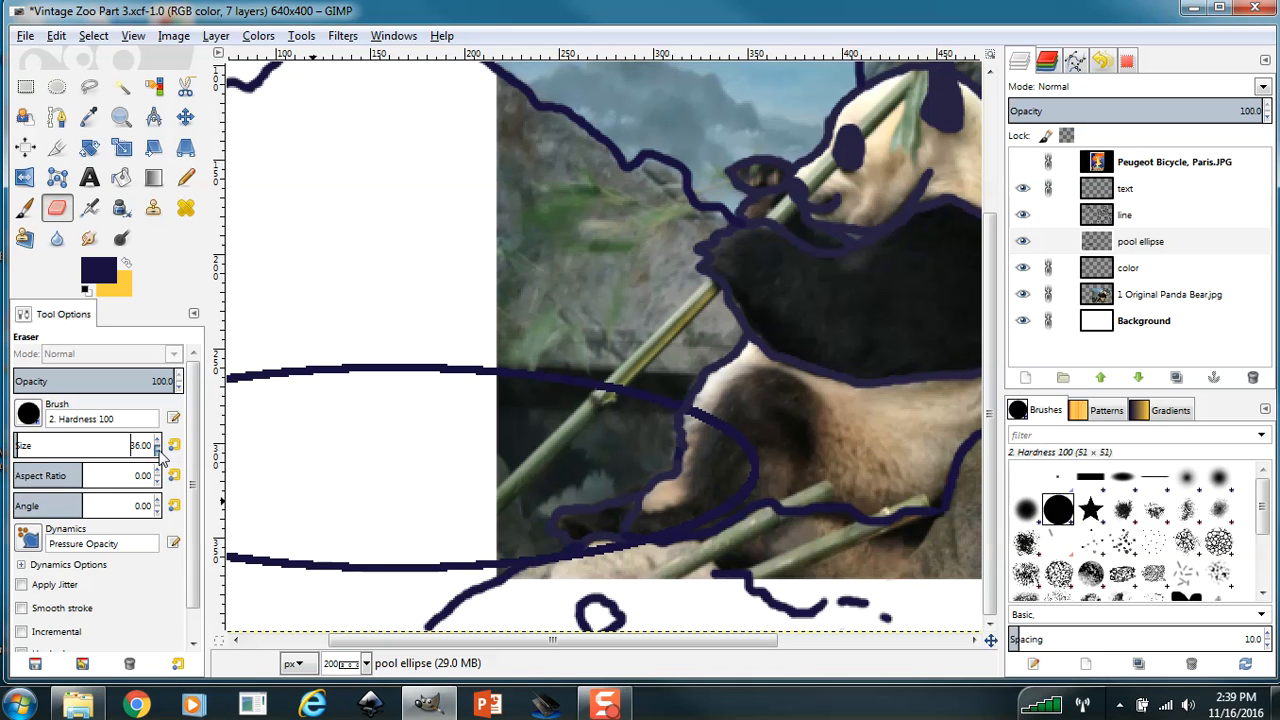
pyautogui.click(158, 451)
pyautogui.click(158, 451)
pyautogui.click(725, 444)
pyautogui.moveTo(725, 444); pyautogui.dragTo(707, 424)
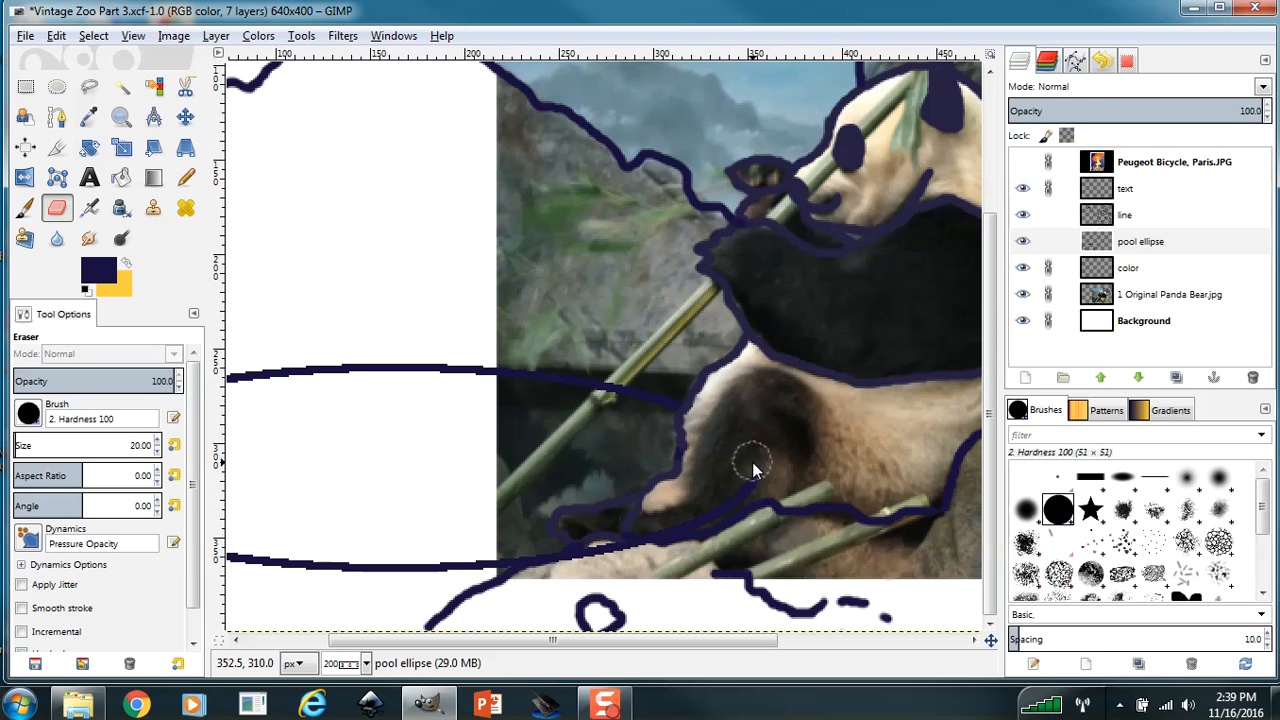
pyautogui.moveTo(749, 471)
pyautogui.mouseDown()
pyautogui.moveTo(714, 514)
pyautogui.moveTo(586, 563)
pyautogui.moveTo(580, 584)
pyautogui.moveTo(522, 598)
pyautogui.mouseUp()
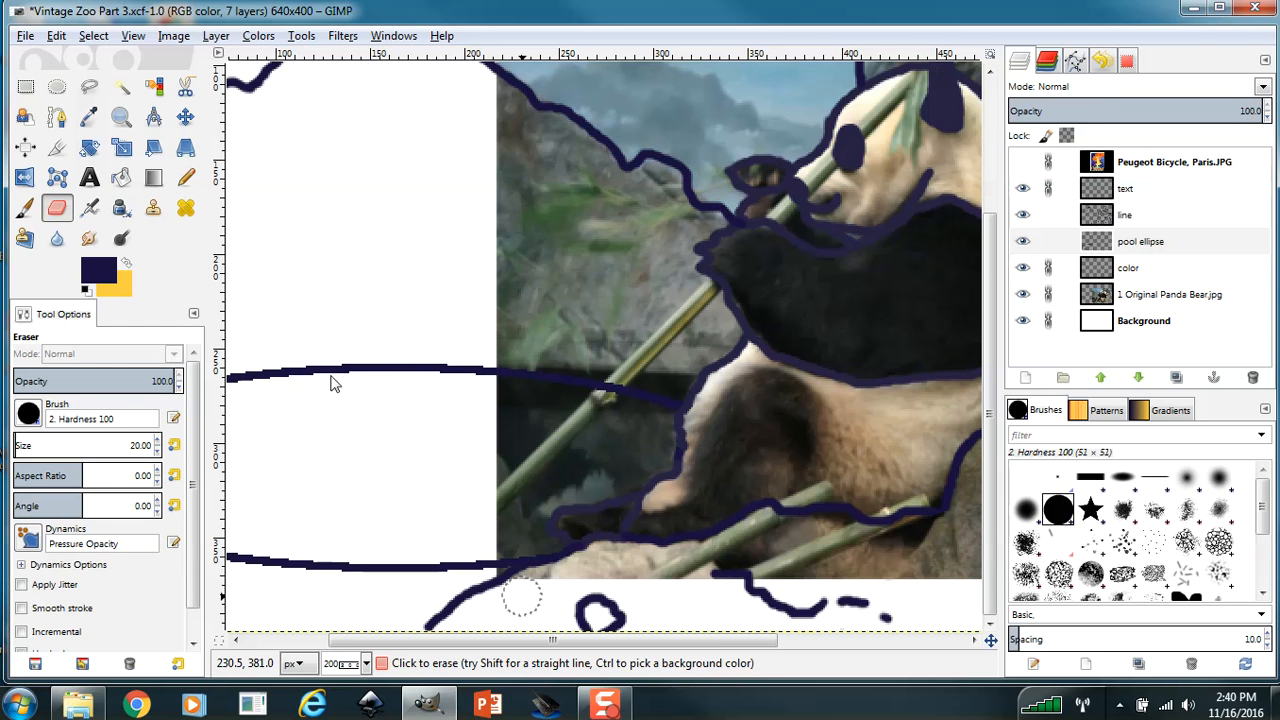
# Create a transparent 640 × 400 px layer named Buildings and draw a rectangular selection about 70 × 153 px between the two mountain peaks.
pyautogui.press('z')
pyautogui.press('1')
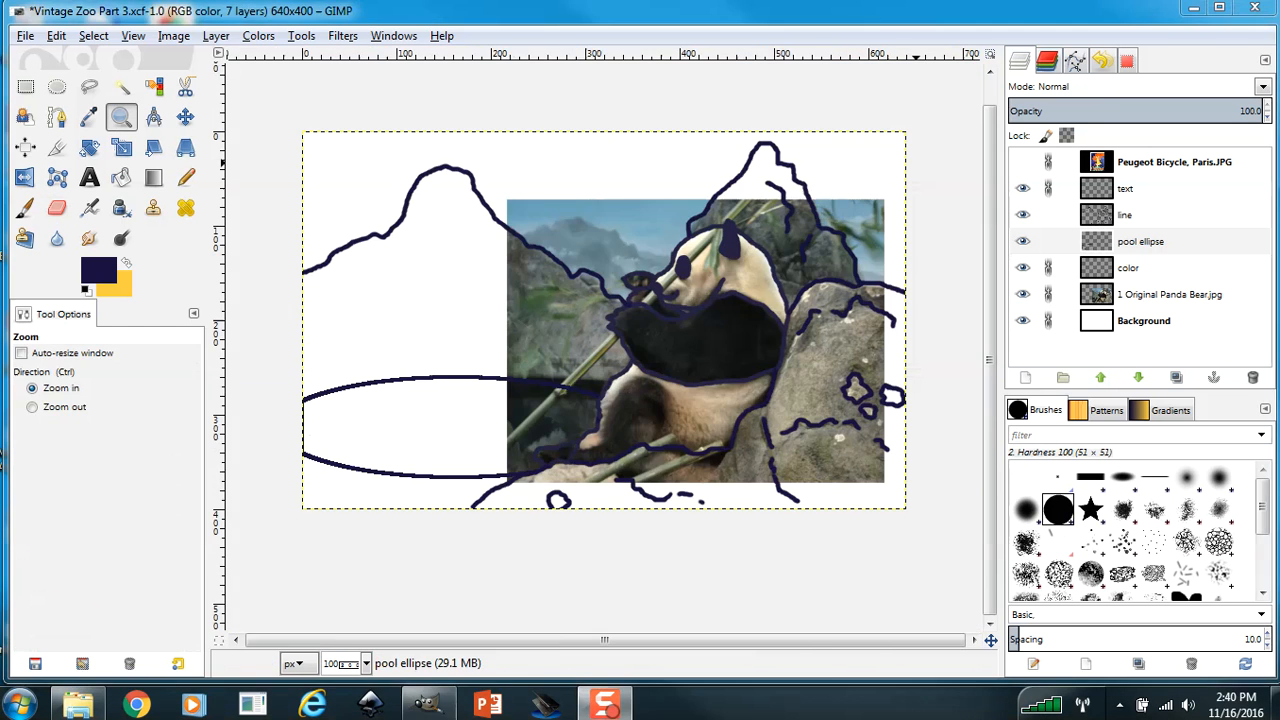
pyautogui.click(28, 92)
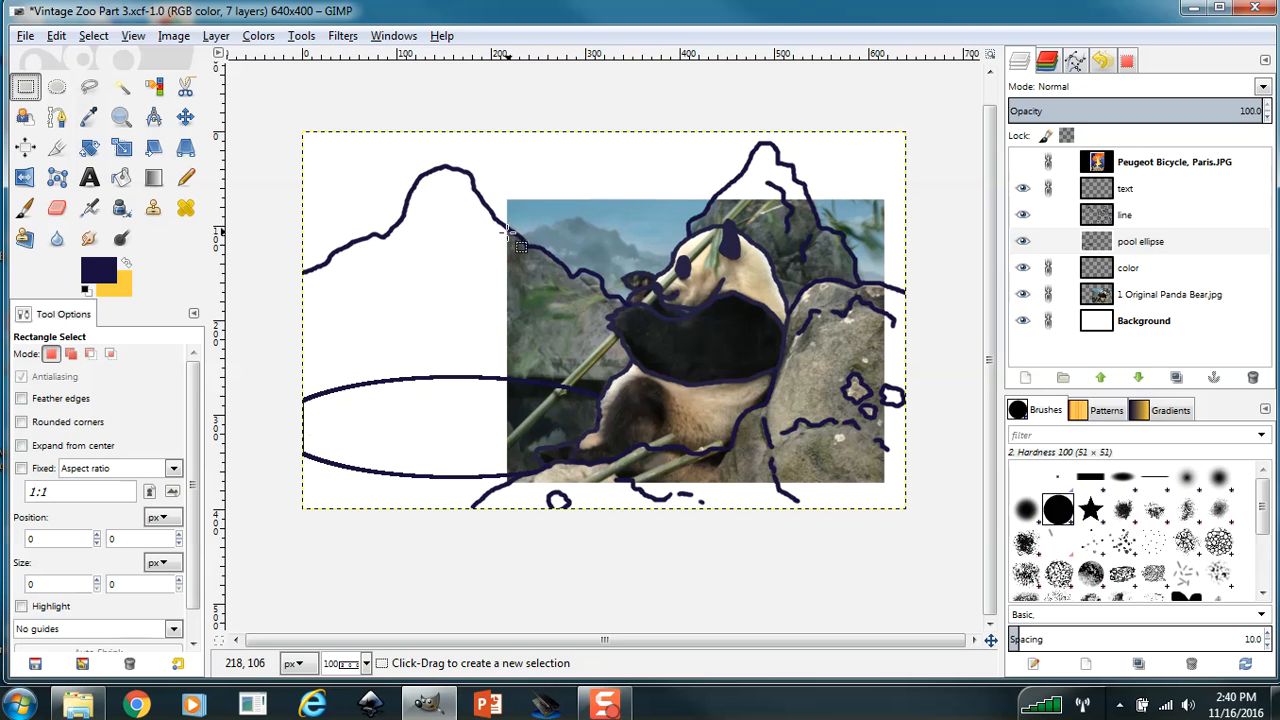
pyautogui.click(1137, 250)
pyautogui.click(28, 38)
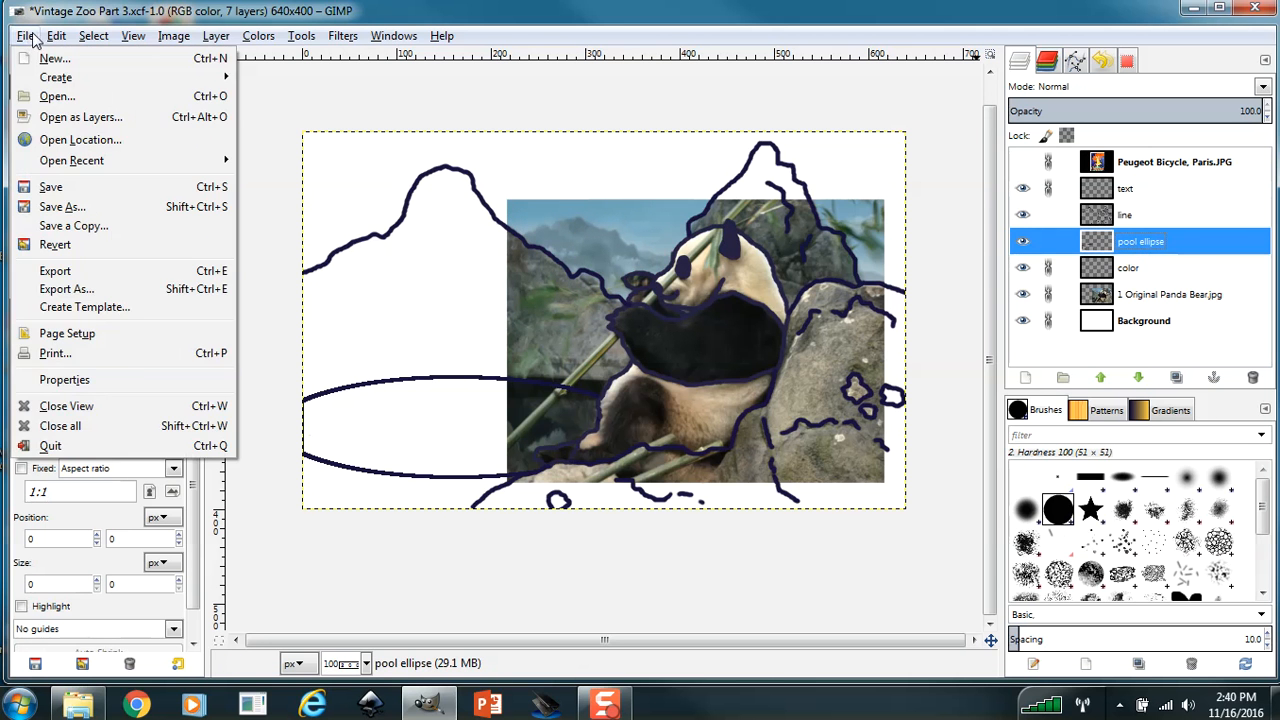
pyautogui.click(170, 36)
pyautogui.click(216, 36)
pyautogui.click(230, 58)
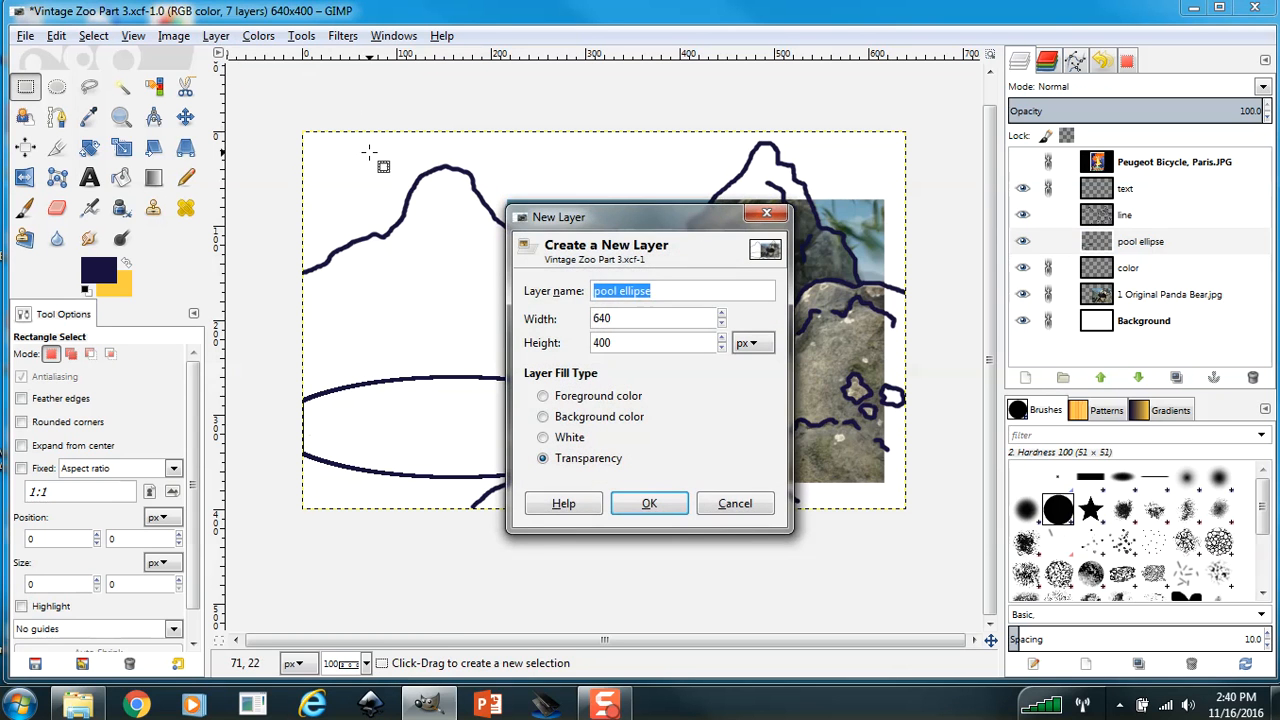
pyautogui.write('Buildings')
pyautogui.click(652, 501)
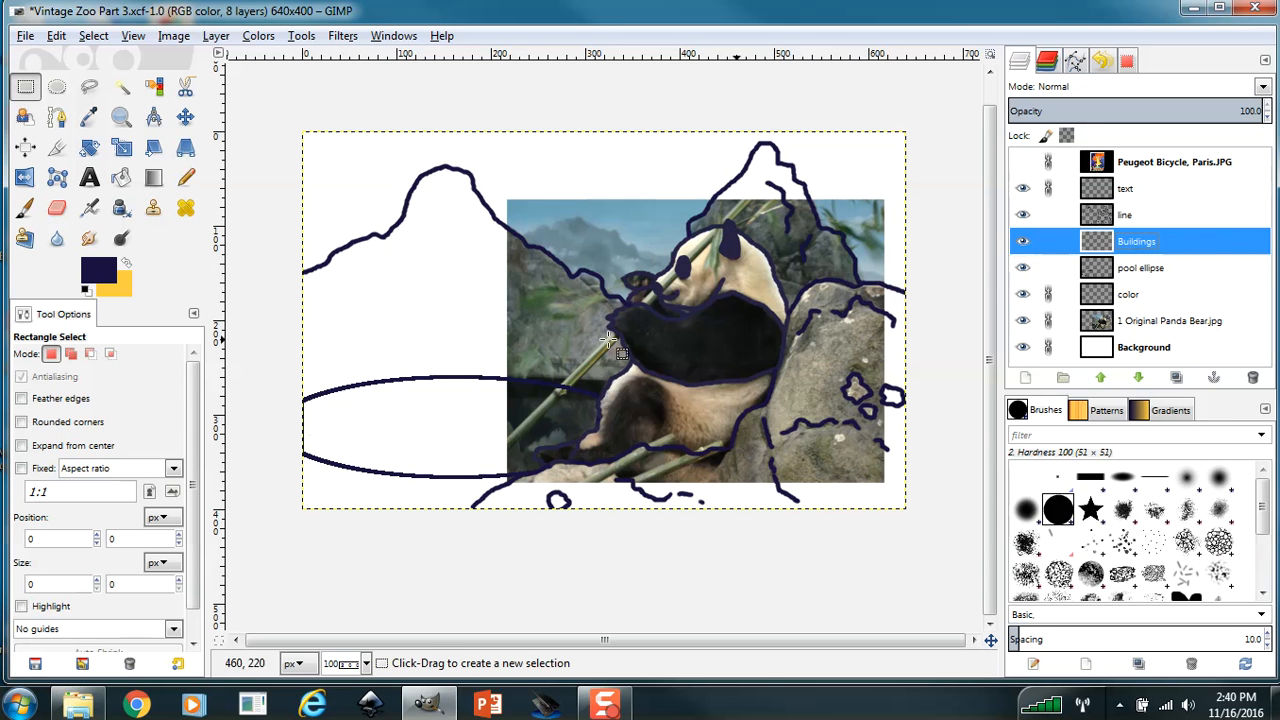
pyautogui.moveTo(500, 141); pyautogui.dragTo(566, 281)
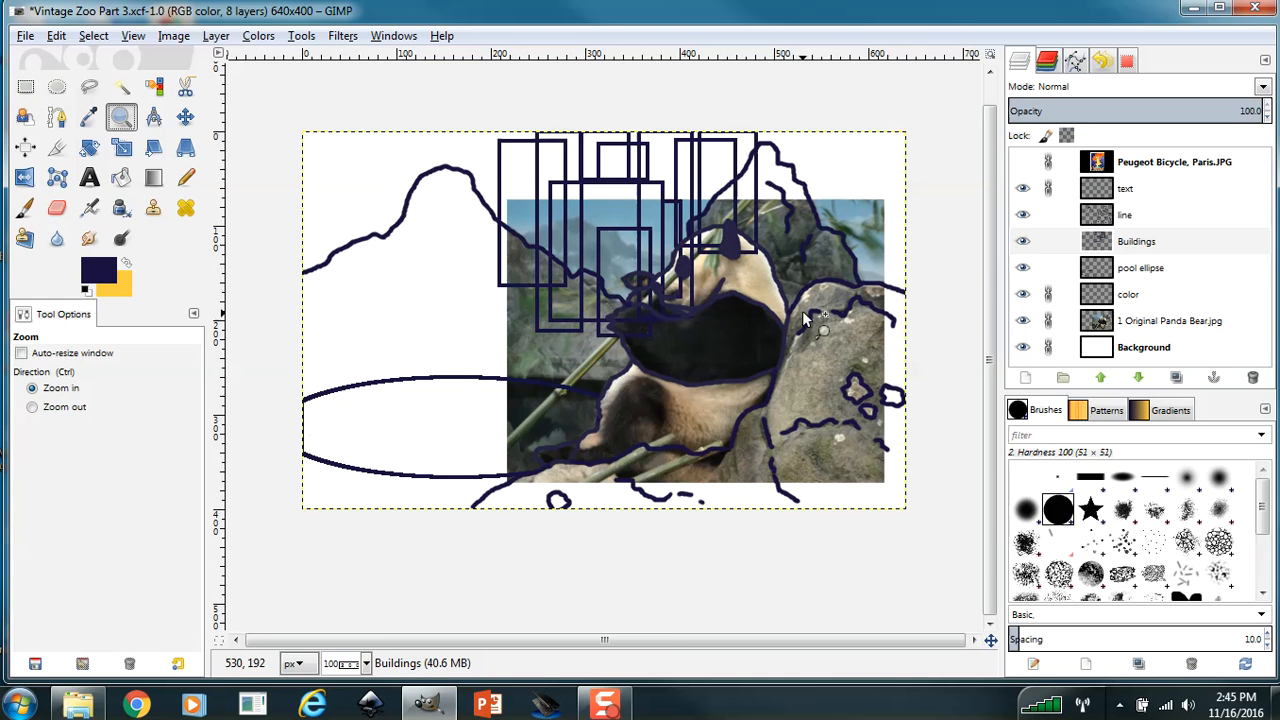
# Save the image and erase the building lines overlapping the mountains and the panda on the Buildings layer, starting with the Eraser at size 20.
pyautogui.click(805, 314)
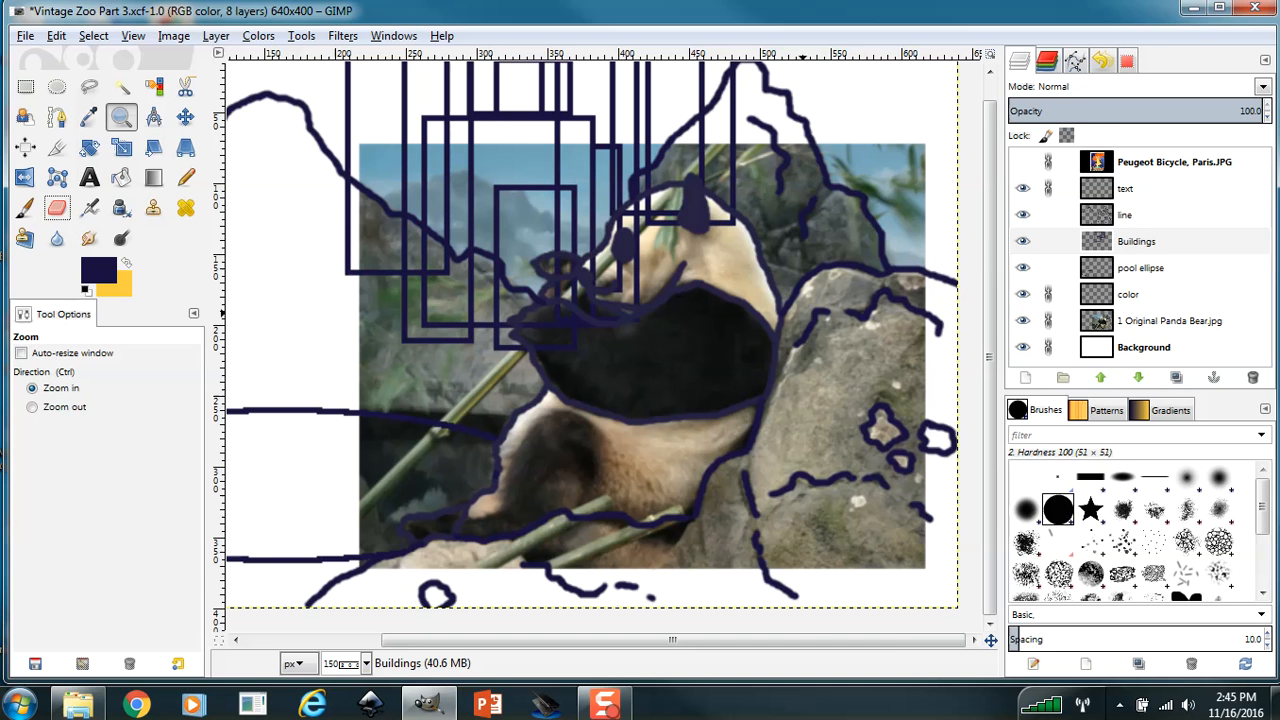
pyautogui.hotkey('ctrl', 's')
pyautogui.click(57, 207)
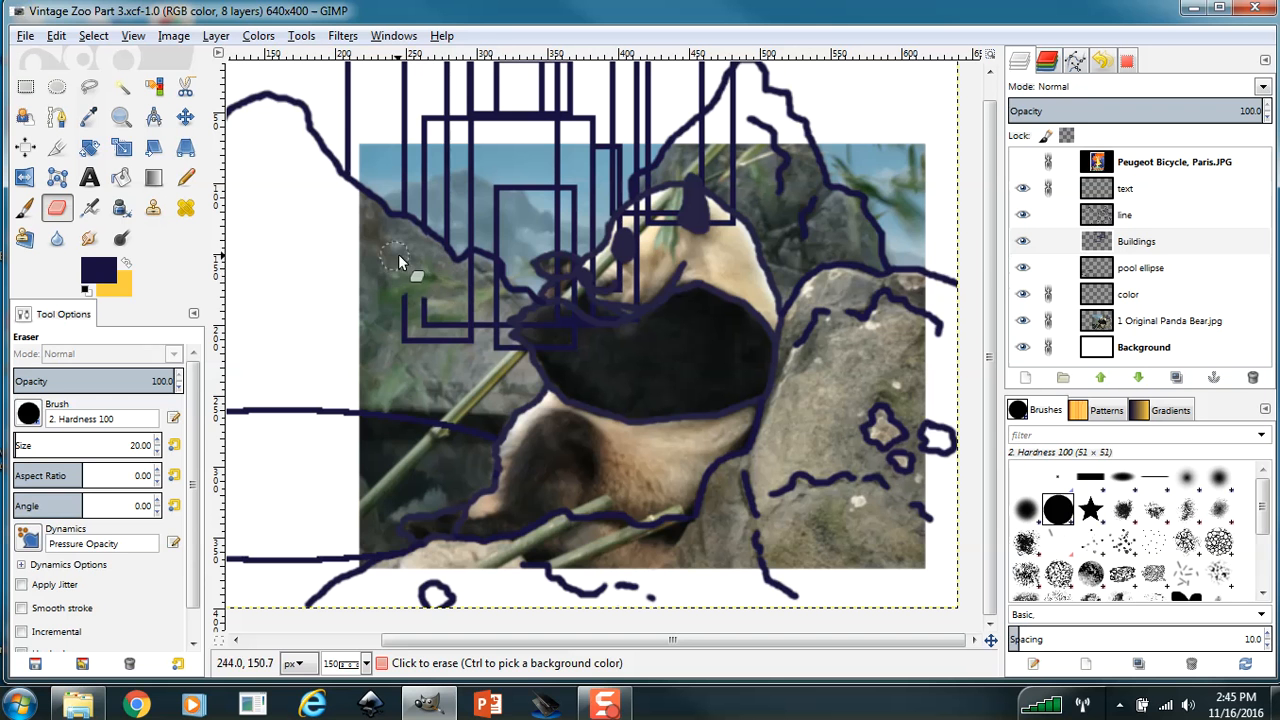
pyautogui.moveTo(410, 327); pyautogui.dragTo(470, 339)
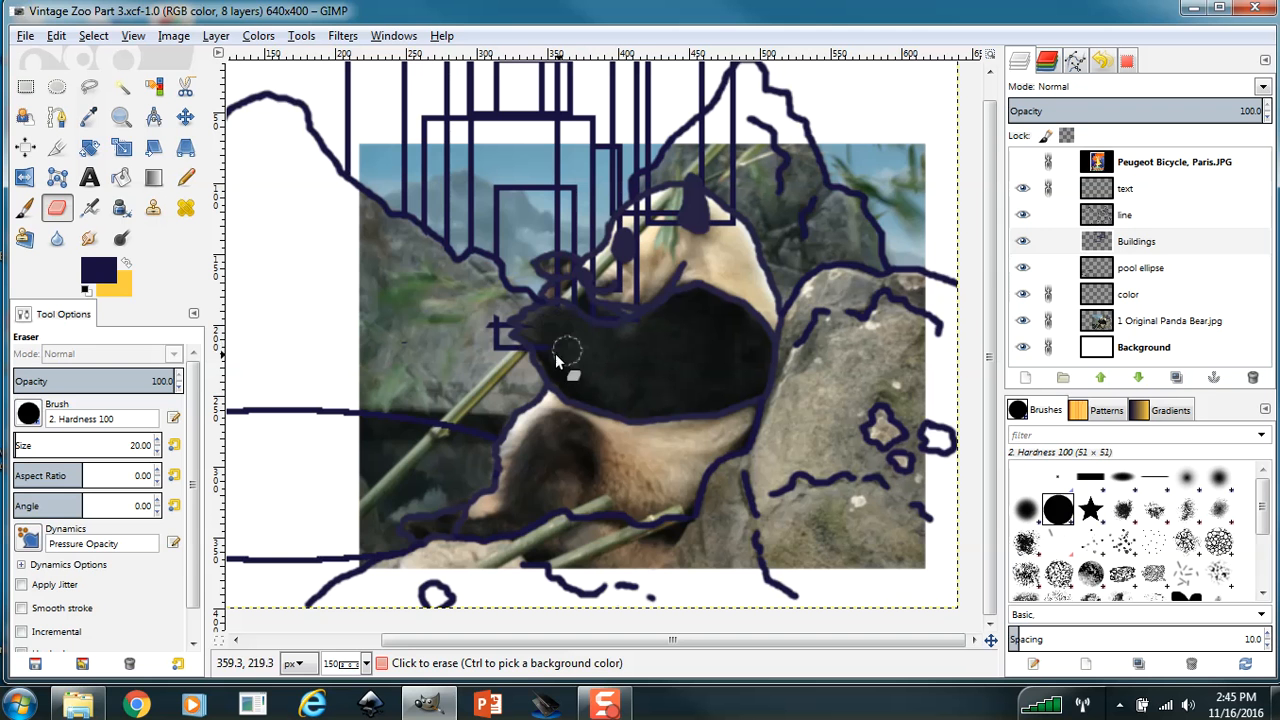
pyautogui.moveTo(557, 360); pyautogui.dragTo(531, 343)
pyautogui.click(493, 355)
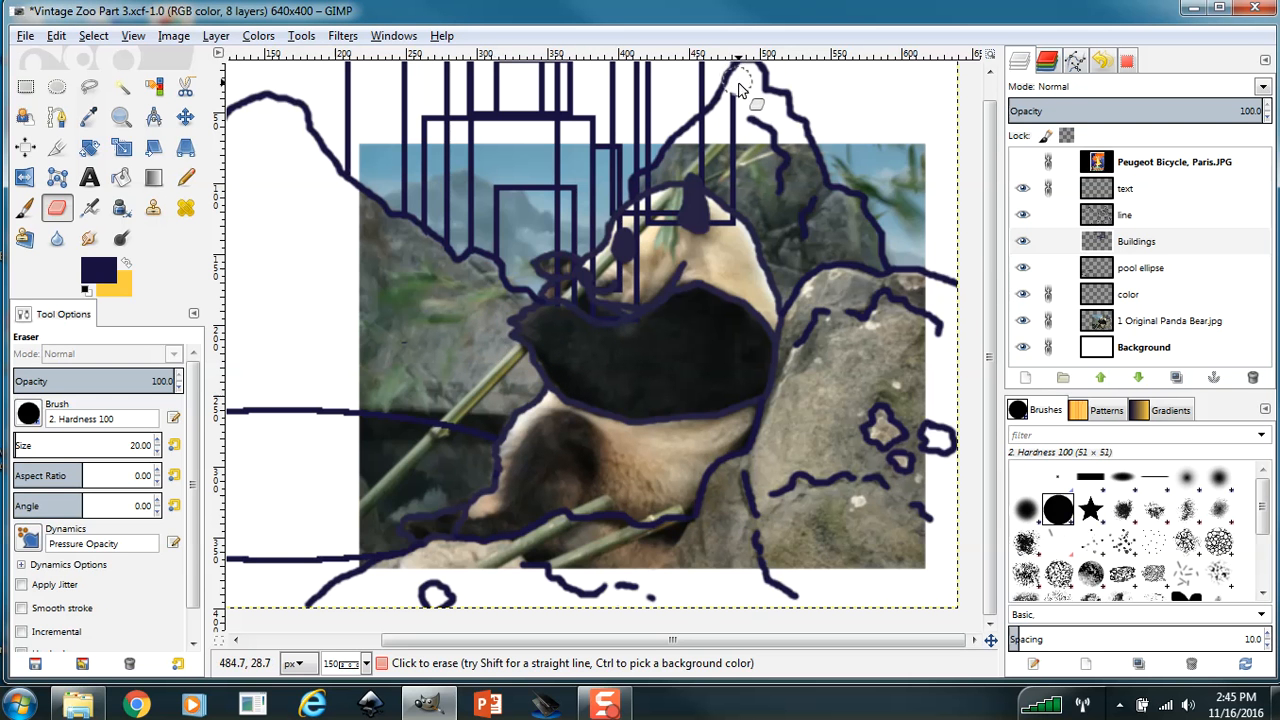
pyautogui.moveTo(737, 105); pyautogui.dragTo(728, 137)
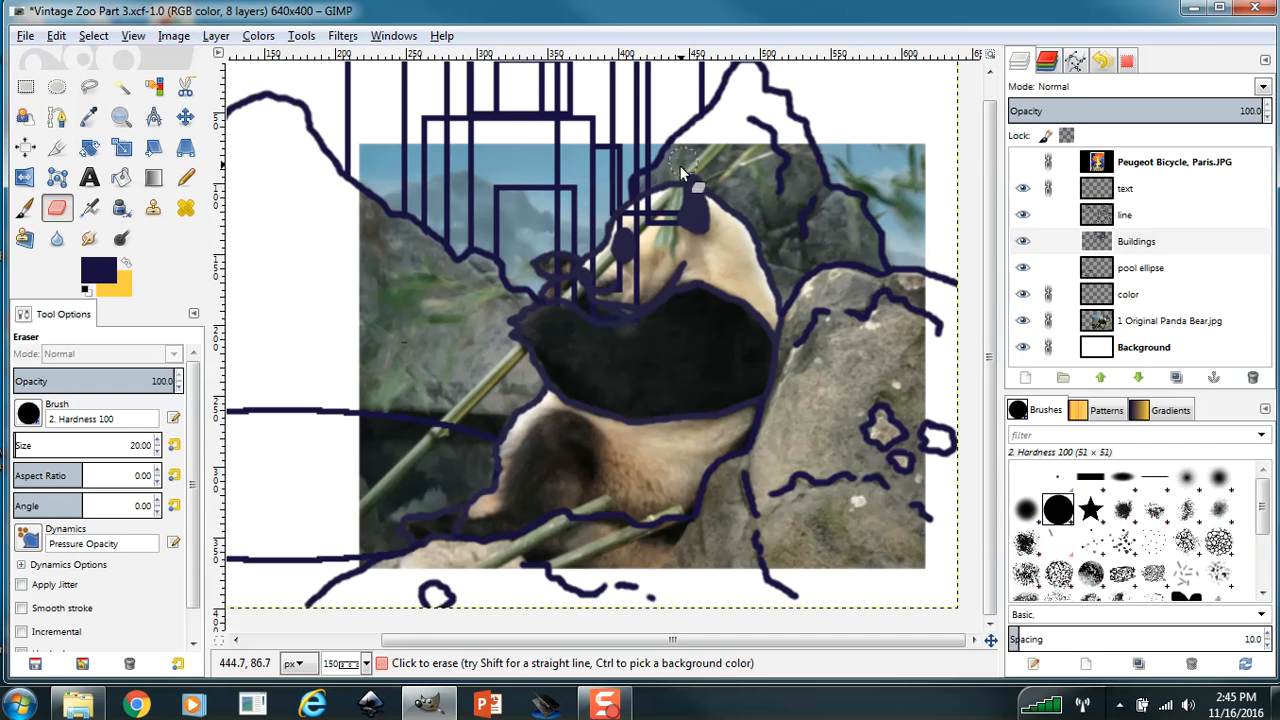
pyautogui.moveTo(648, 192); pyautogui.dragTo(650, 198)
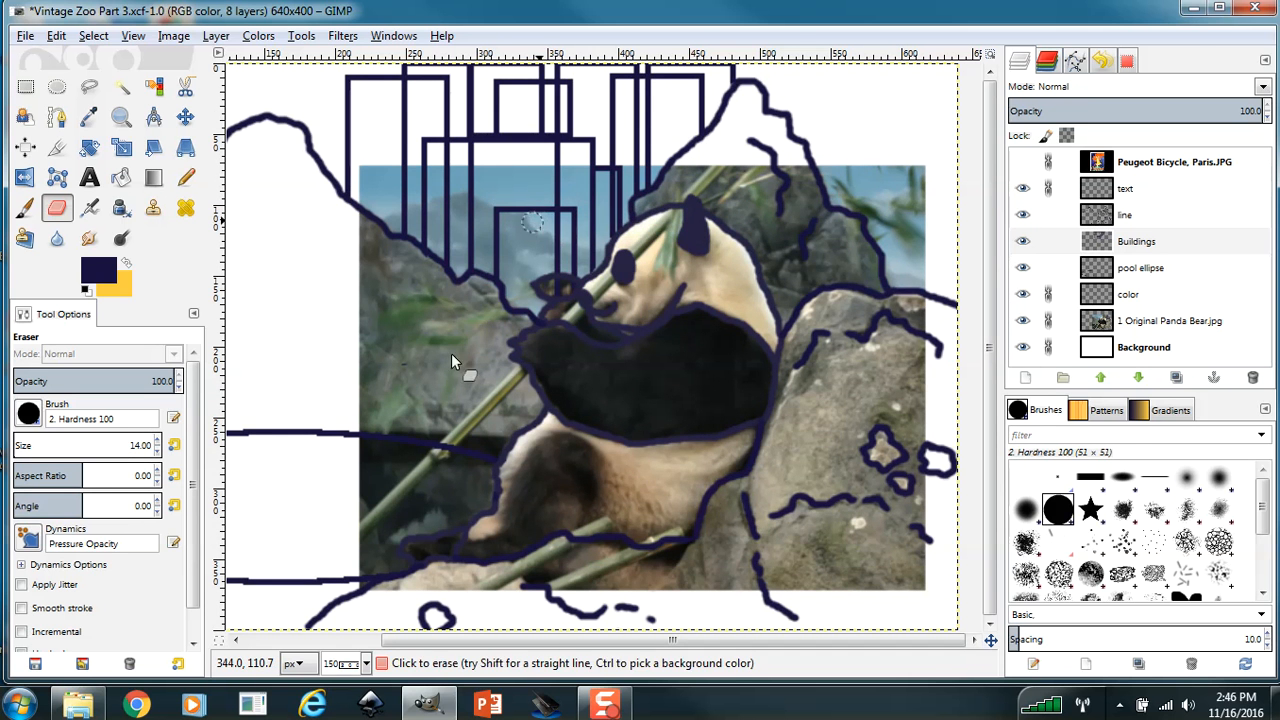
# Reduce the Eraser size and erase the remaining building lines that overlap the mountains and the panda.
pyautogui.click(157, 452)
pyautogui.click(157, 452)
pyautogui.click(157, 452)
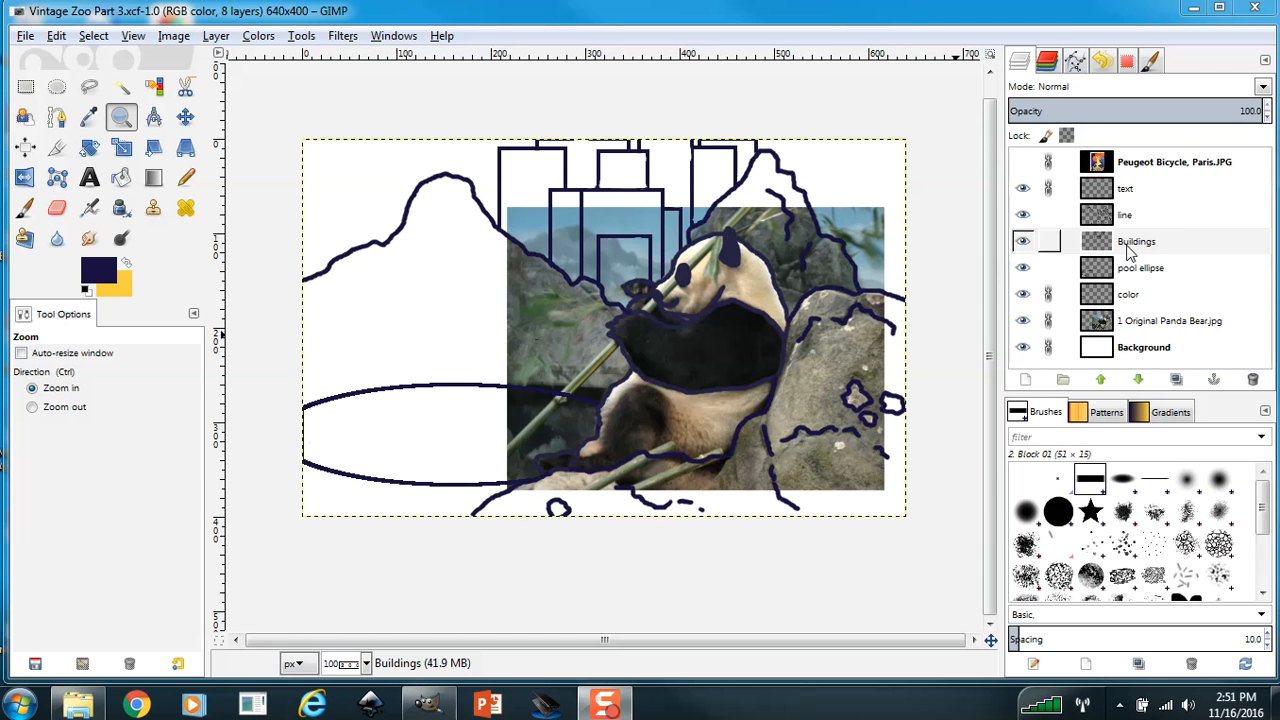
# Hide and show the Buildings and pool ellipse layers in turn to check which drawing each one holds.
pyautogui.click(1021, 247)
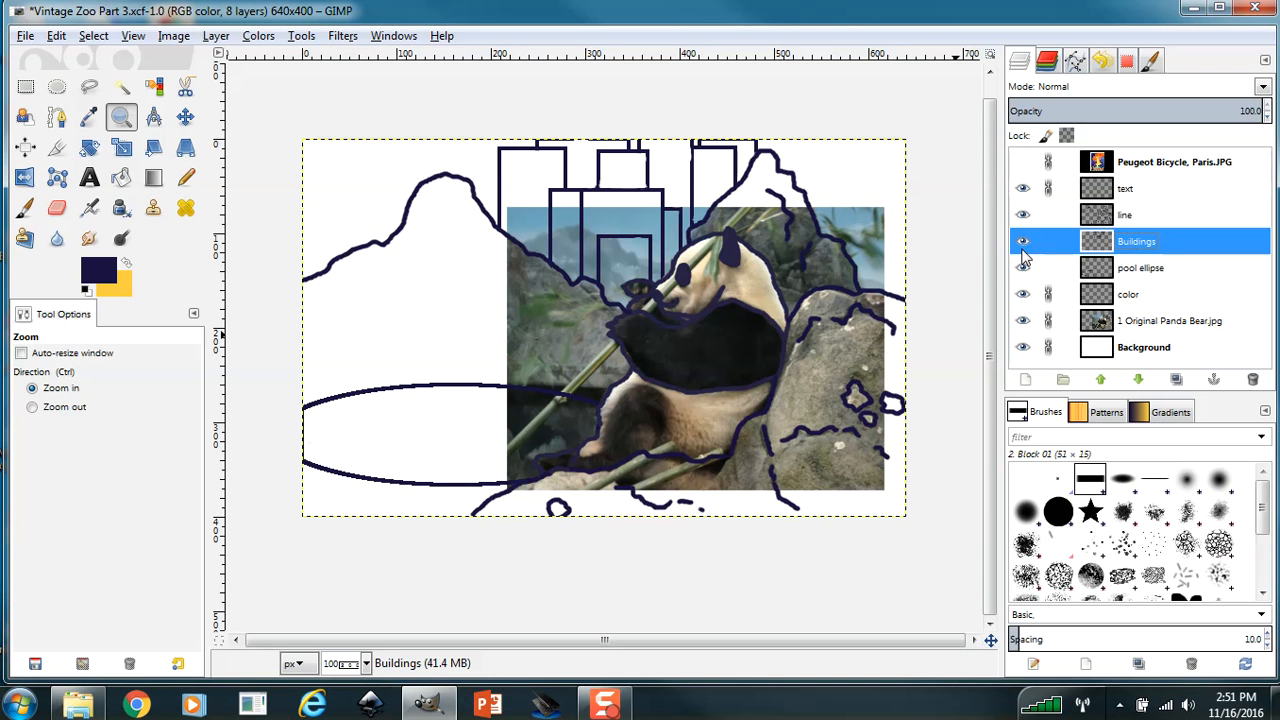
pyautogui.click(1022, 243)
pyautogui.click(1022, 243)
pyautogui.click(1022, 268)
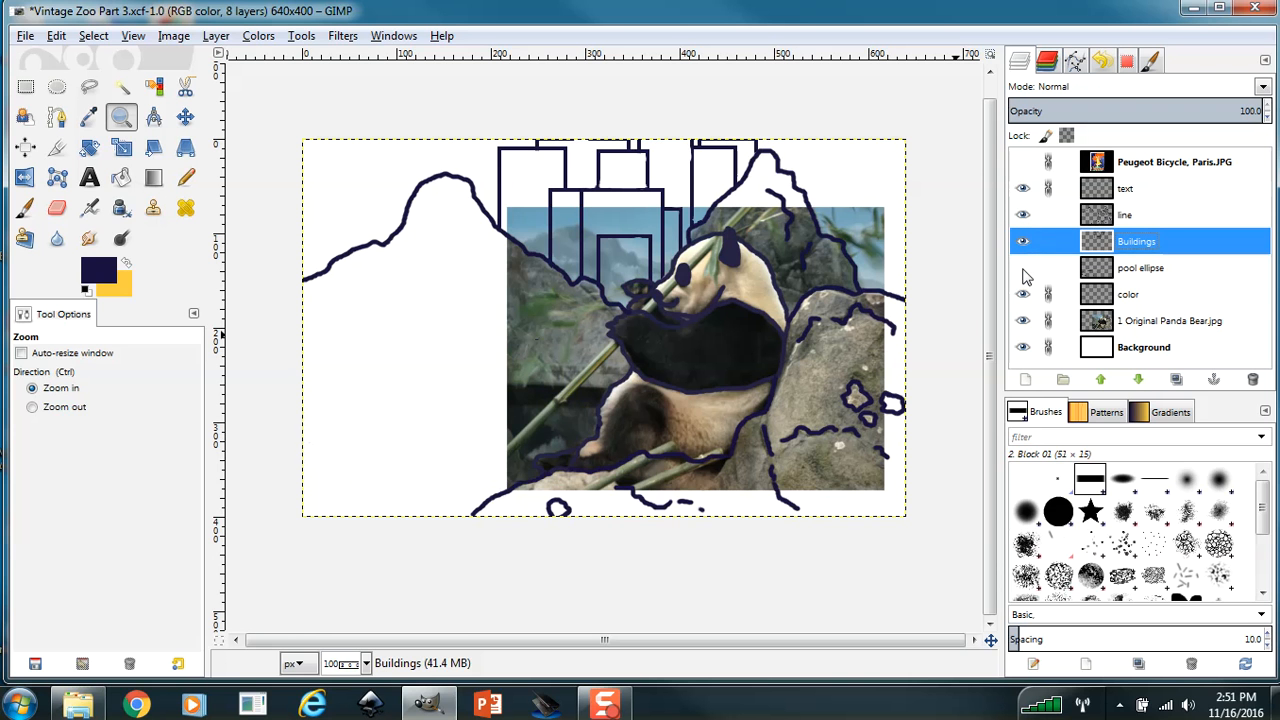
pyautogui.click(1022, 268)
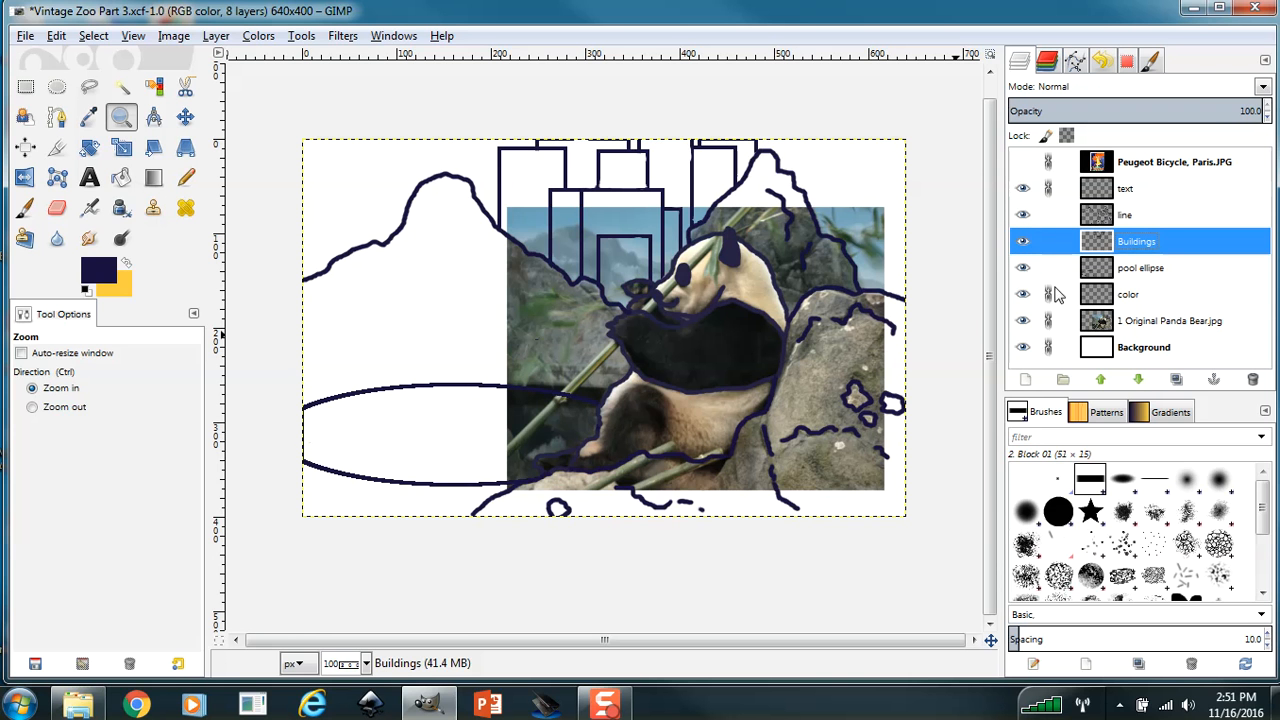
# Make the color layer active and briefly show the Peugeot reference poster to check its palette.
pyautogui.click(1128, 299)
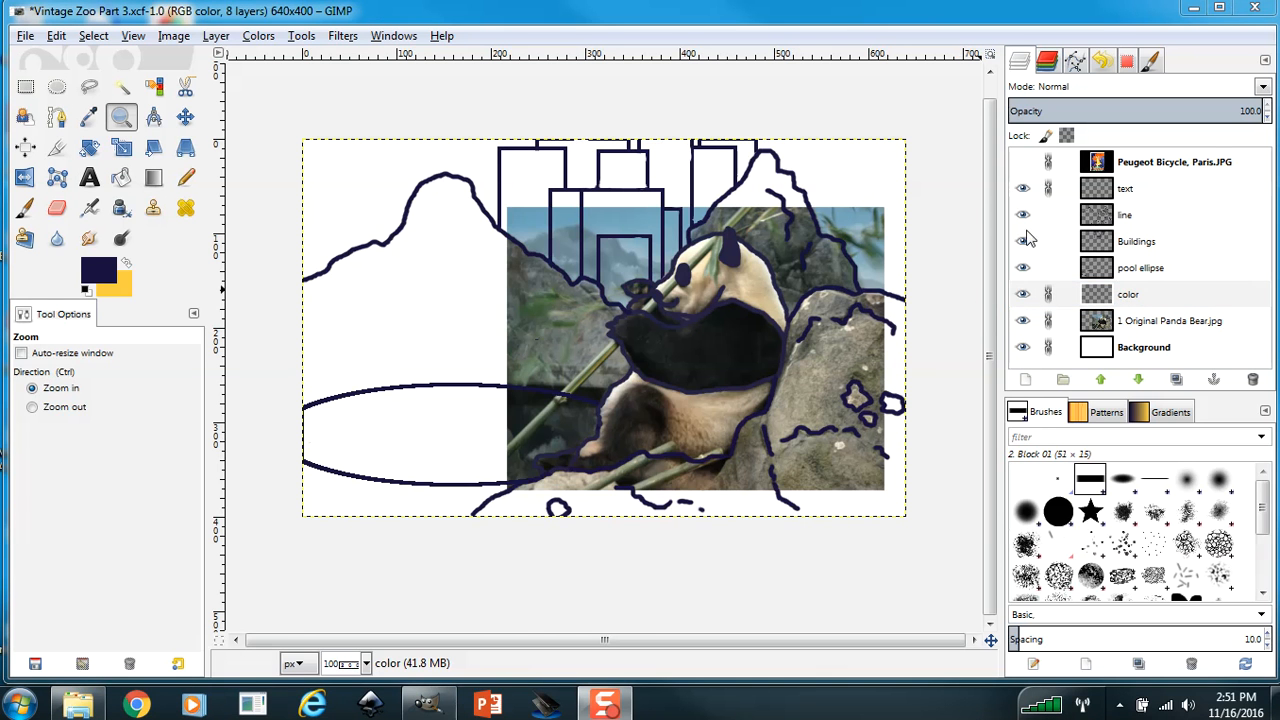
pyautogui.click(1022, 162)
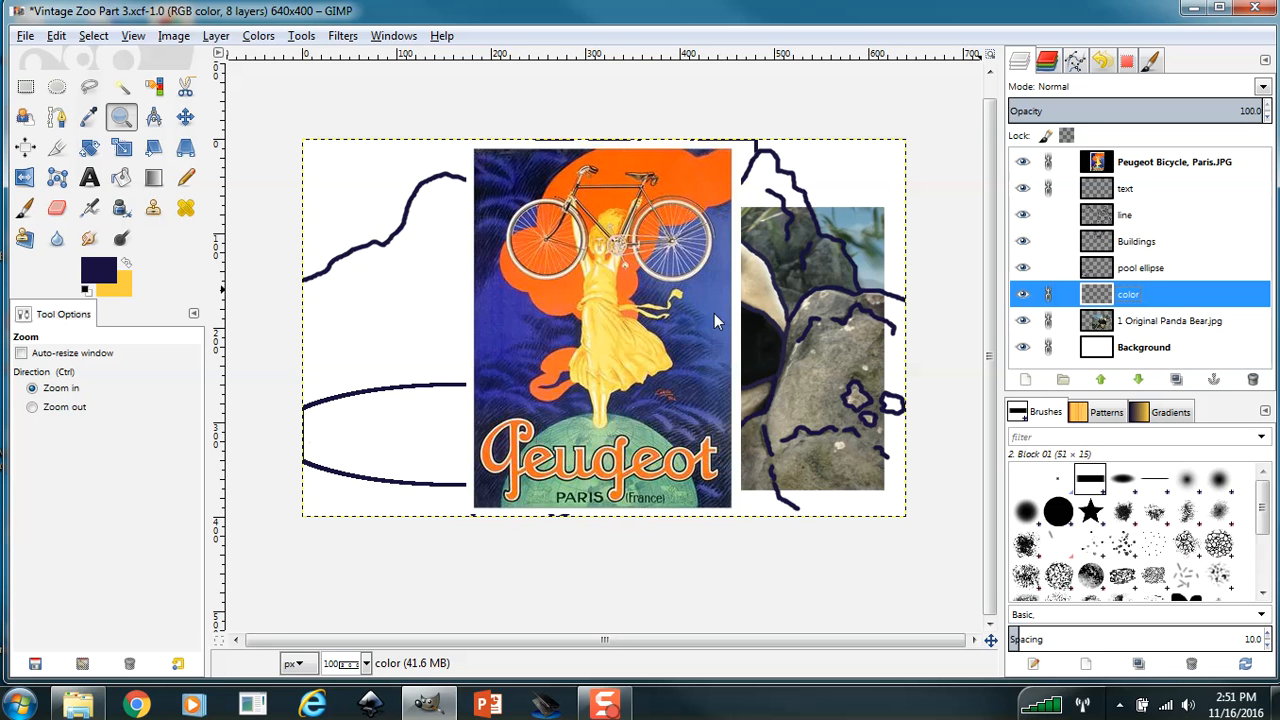
pyautogui.click(1022, 162)
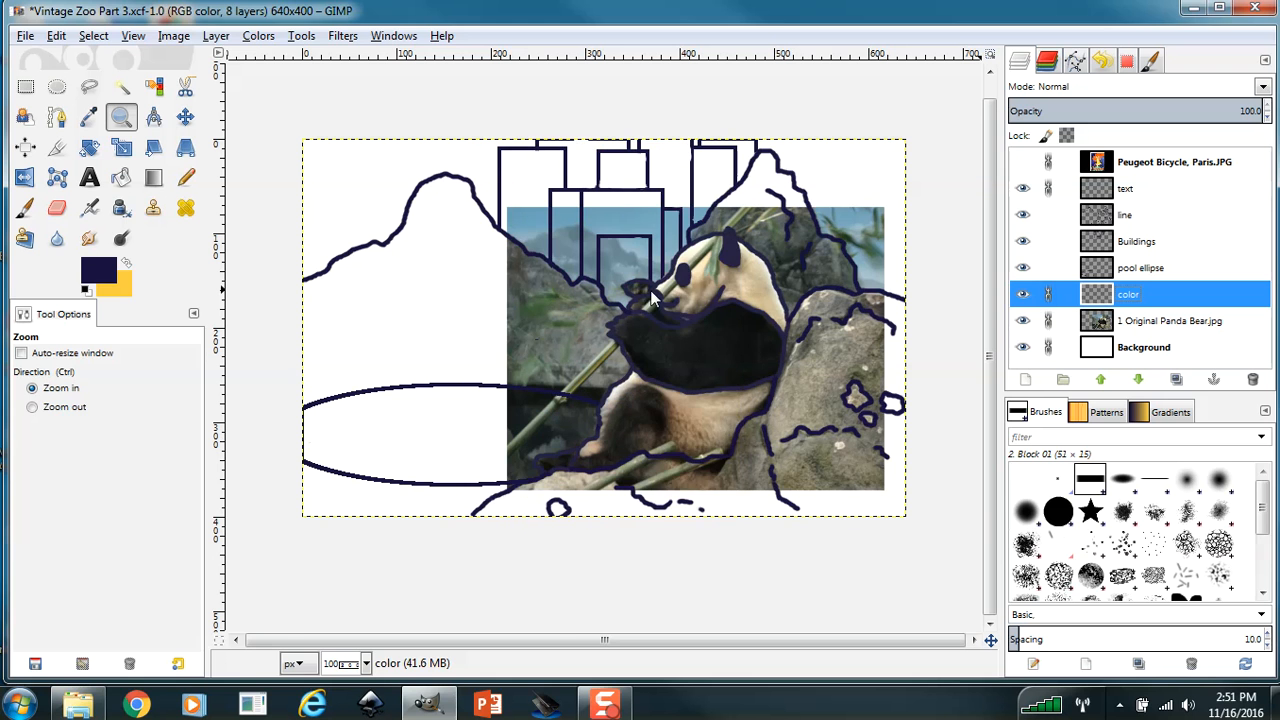
# Set the foreground colour to the saved muted blue 6266ab.
pyautogui.click(99, 277)
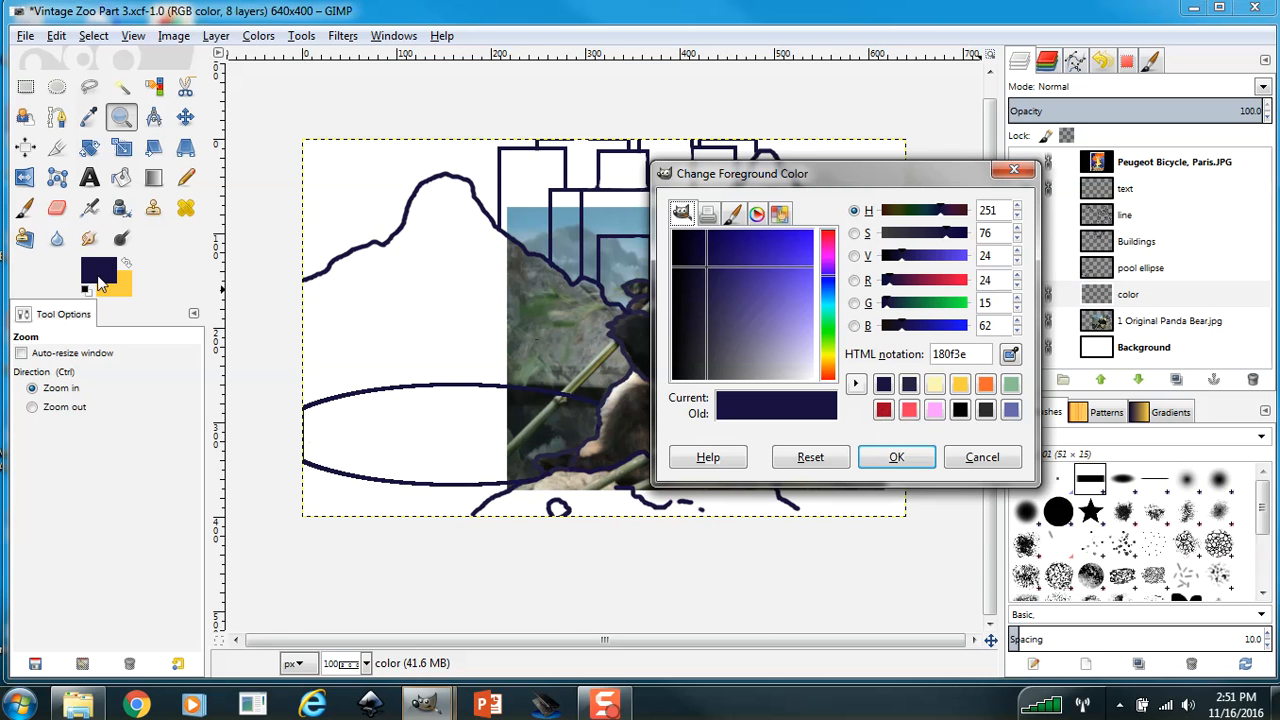
pyautogui.click(1011, 410)
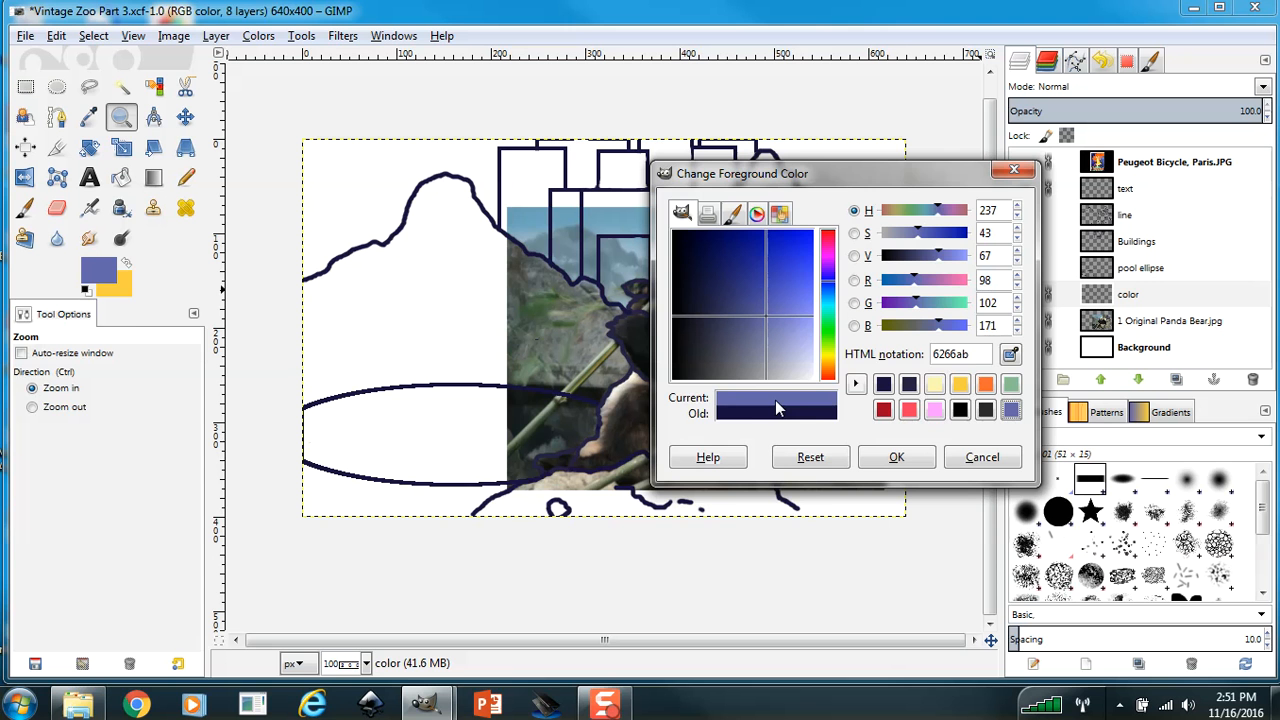
pyautogui.click(928, 458)
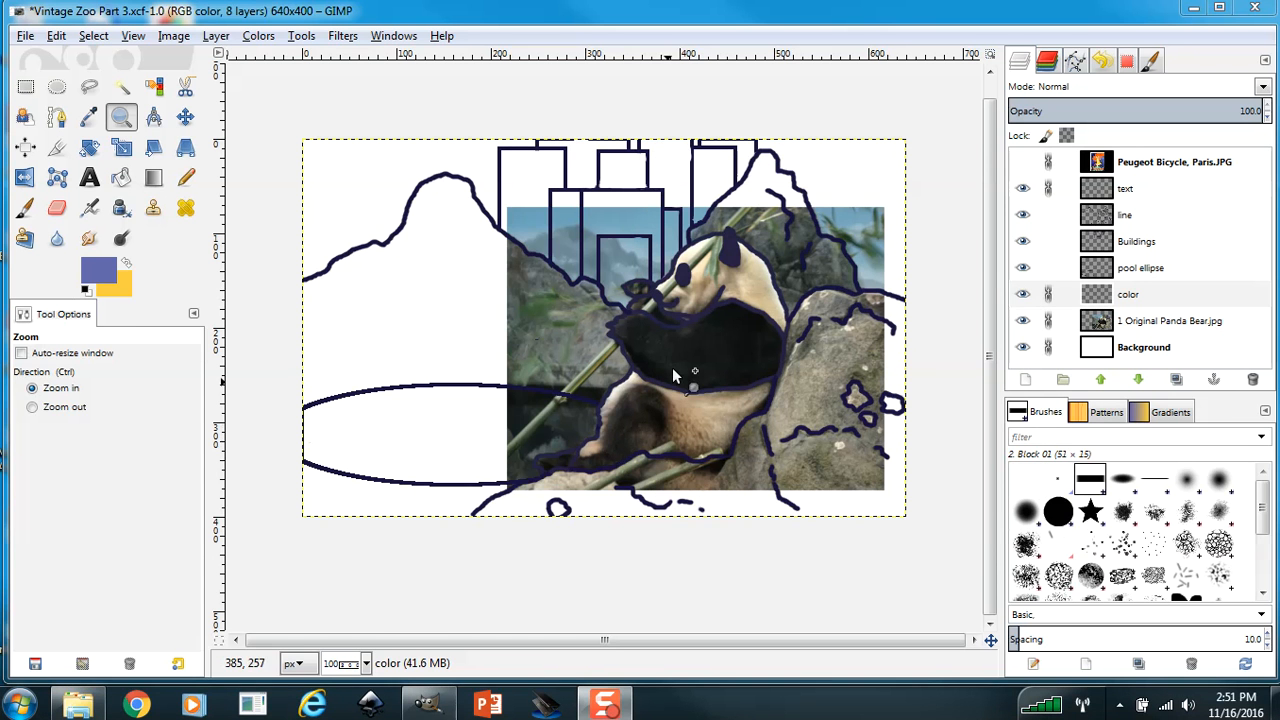
# Paint the panda's dark body, arms and legs blue on the color layer with the Paintbrush, 2. Hardness 100 at size 15.
pyautogui.click(26, 208)
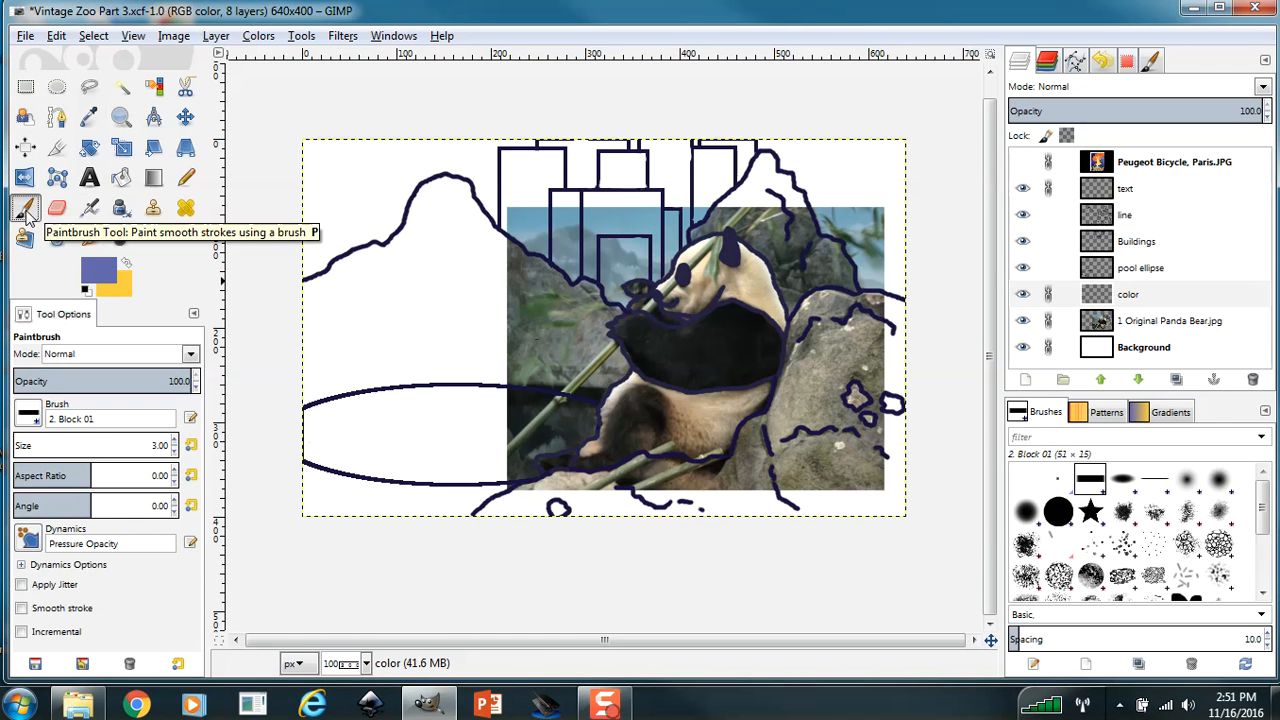
pyautogui.click(1058, 514)
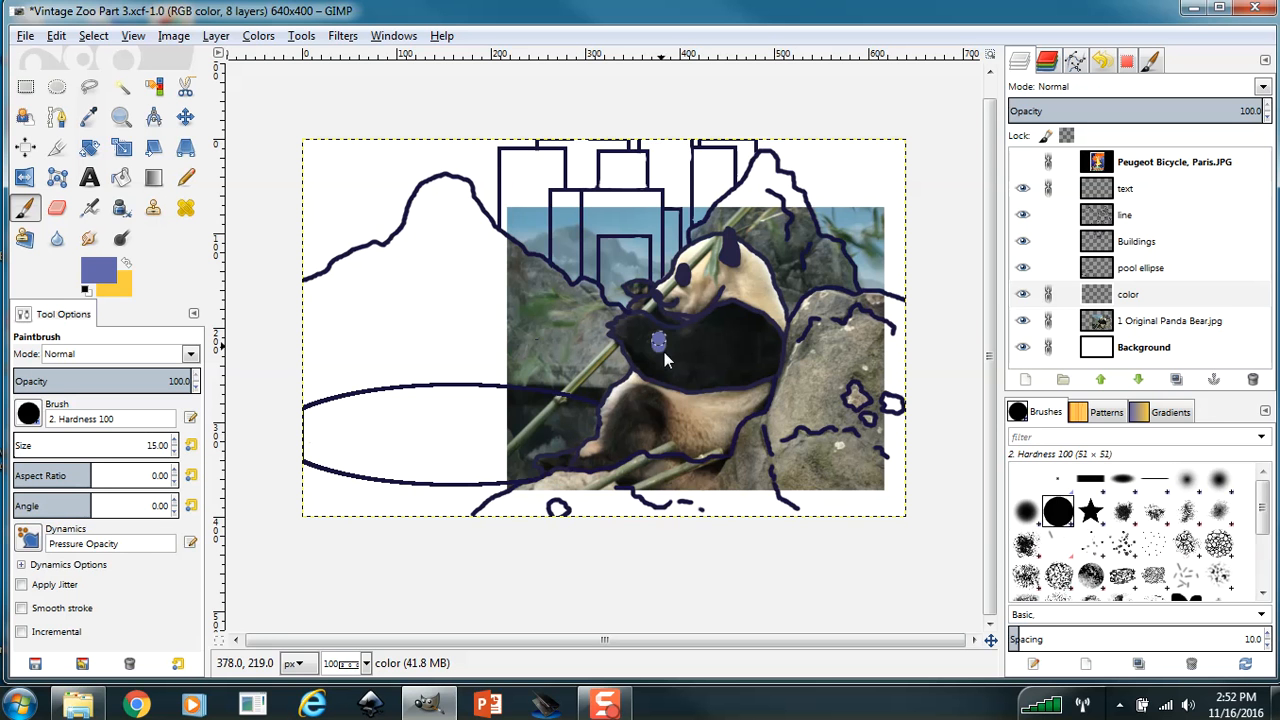
pyautogui.moveTo(664, 352)
pyautogui.mouseDown()
pyautogui.moveTo(703, 357)
pyautogui.moveTo(679, 350)
pyautogui.moveTo(689, 345)
pyautogui.moveTo(664, 356)
pyautogui.moveTo(687, 352)
pyautogui.moveTo(660, 342)
pyautogui.moveTo(713, 323)
pyautogui.moveTo(697, 338)
pyautogui.moveTo(720, 351)
pyautogui.moveTo(685, 375)
pyautogui.moveTo(668, 366)
pyautogui.moveTo(706, 361)
pyautogui.mouseUp()
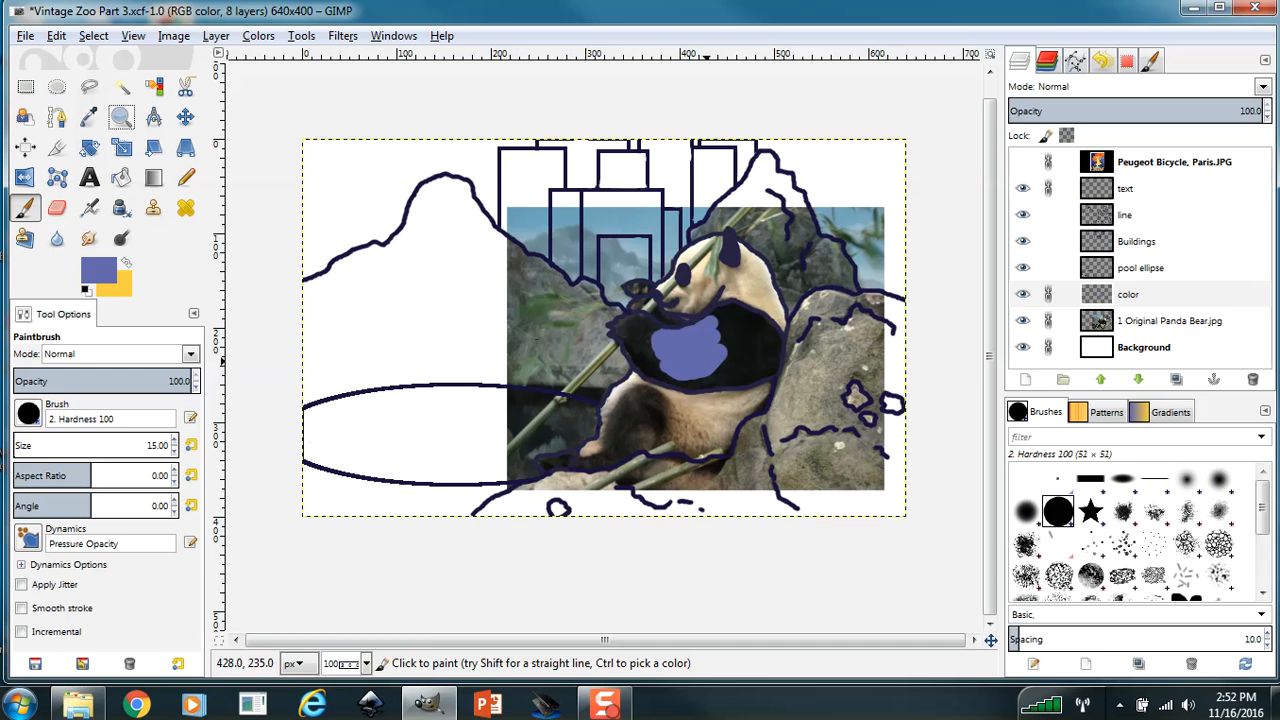
pyautogui.click(121, 116)
pyautogui.click(837, 434)
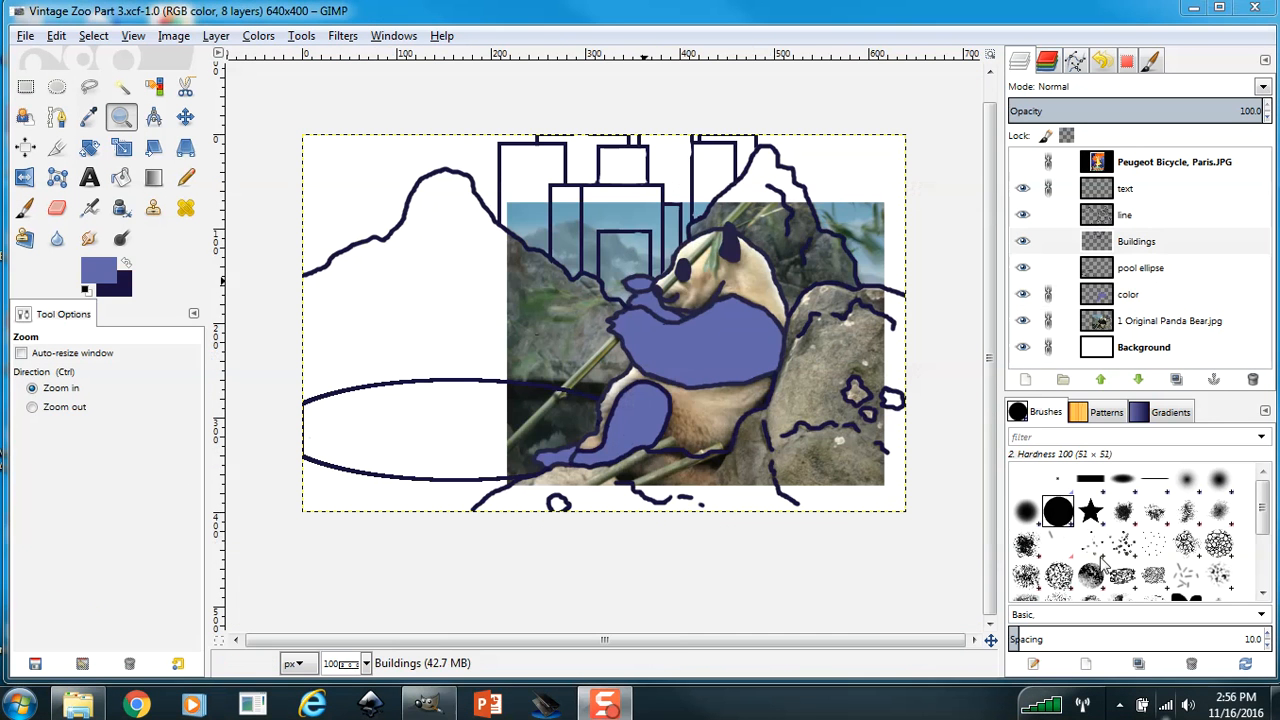
# Show the Peugeot poster layer and sample the pale yellow ffffc9 from the woman's dress as the foreground colour.
pyautogui.click(1022, 161)
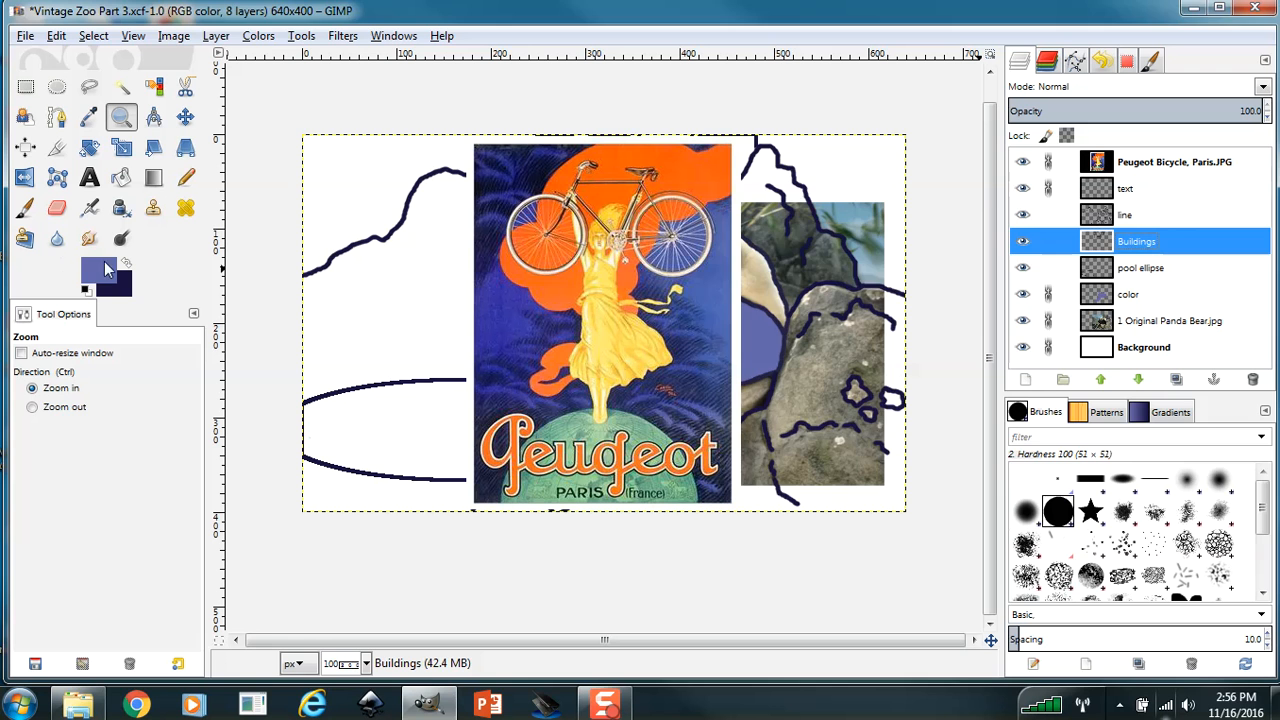
pyautogui.click(101, 273)
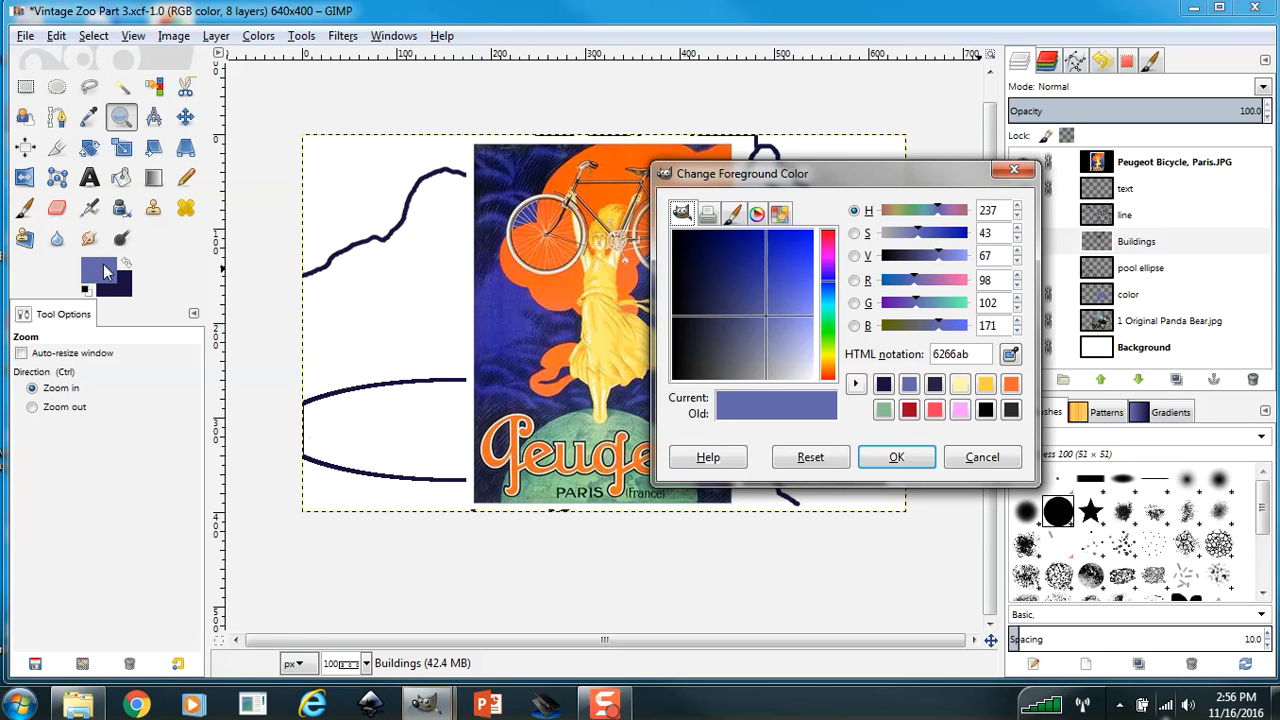
pyautogui.click(1010, 352)
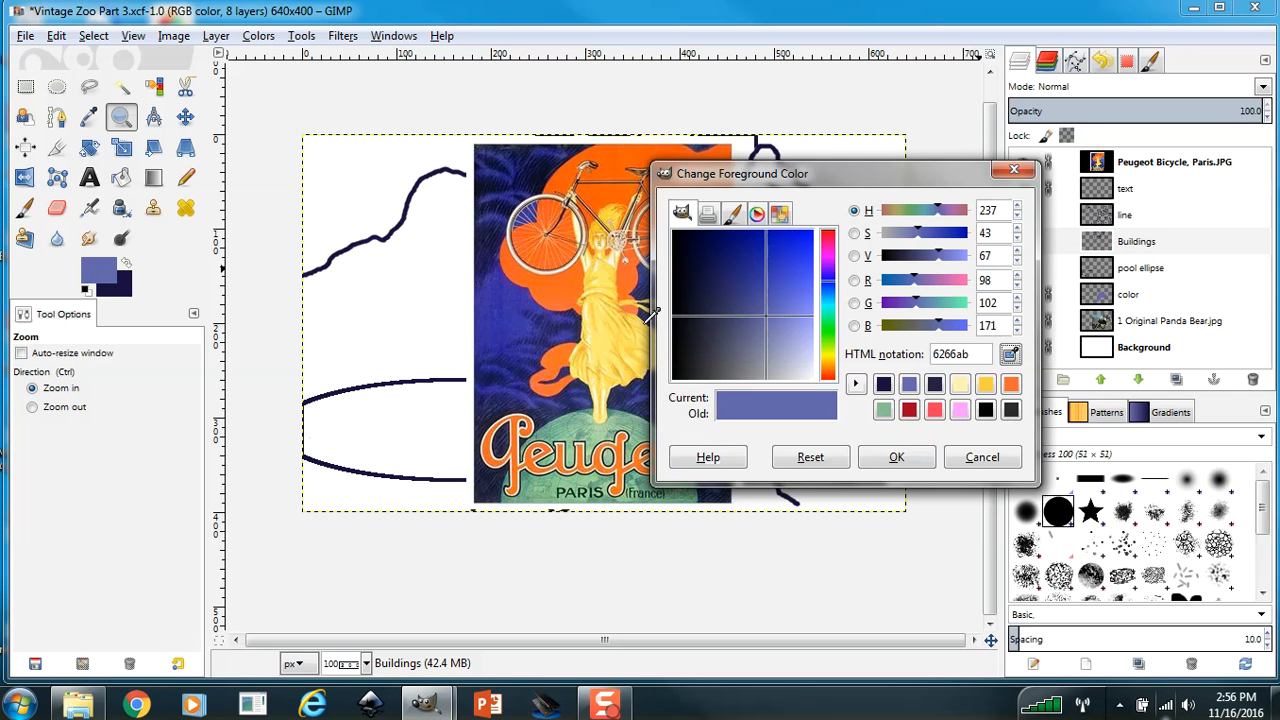
pyautogui.click(592, 320)
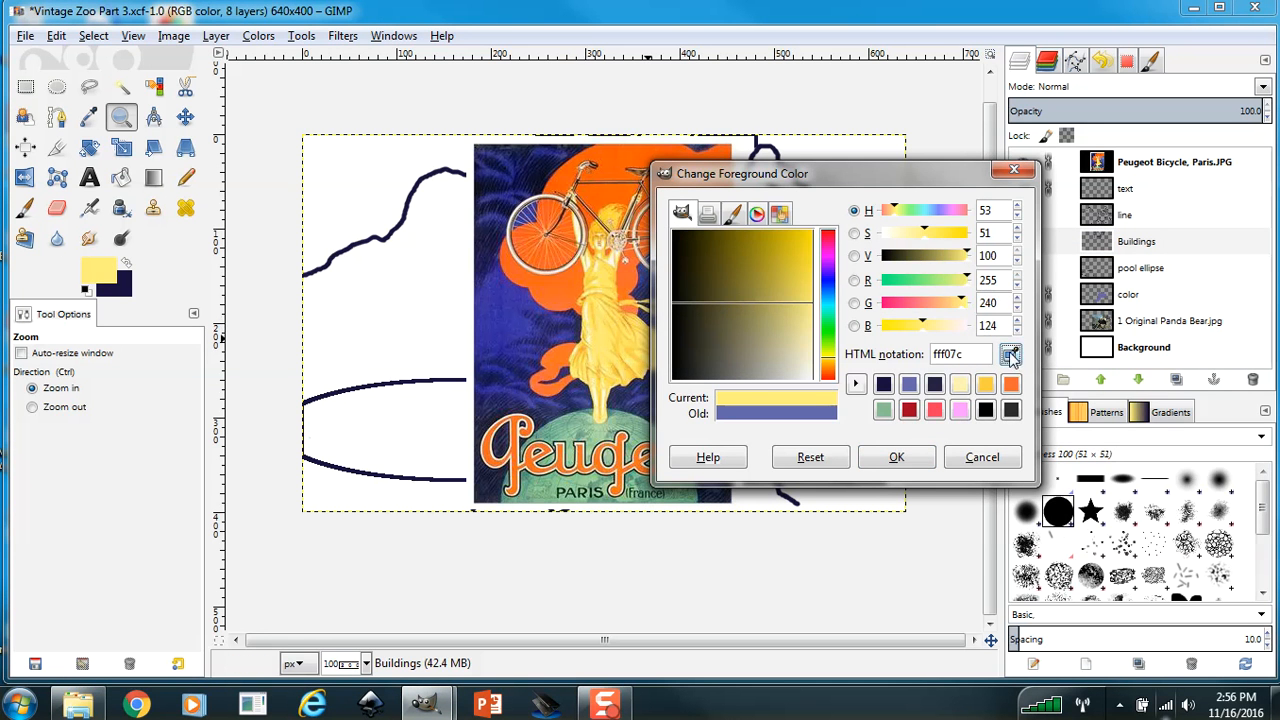
pyautogui.click(1010, 354)
pyautogui.click(598, 341)
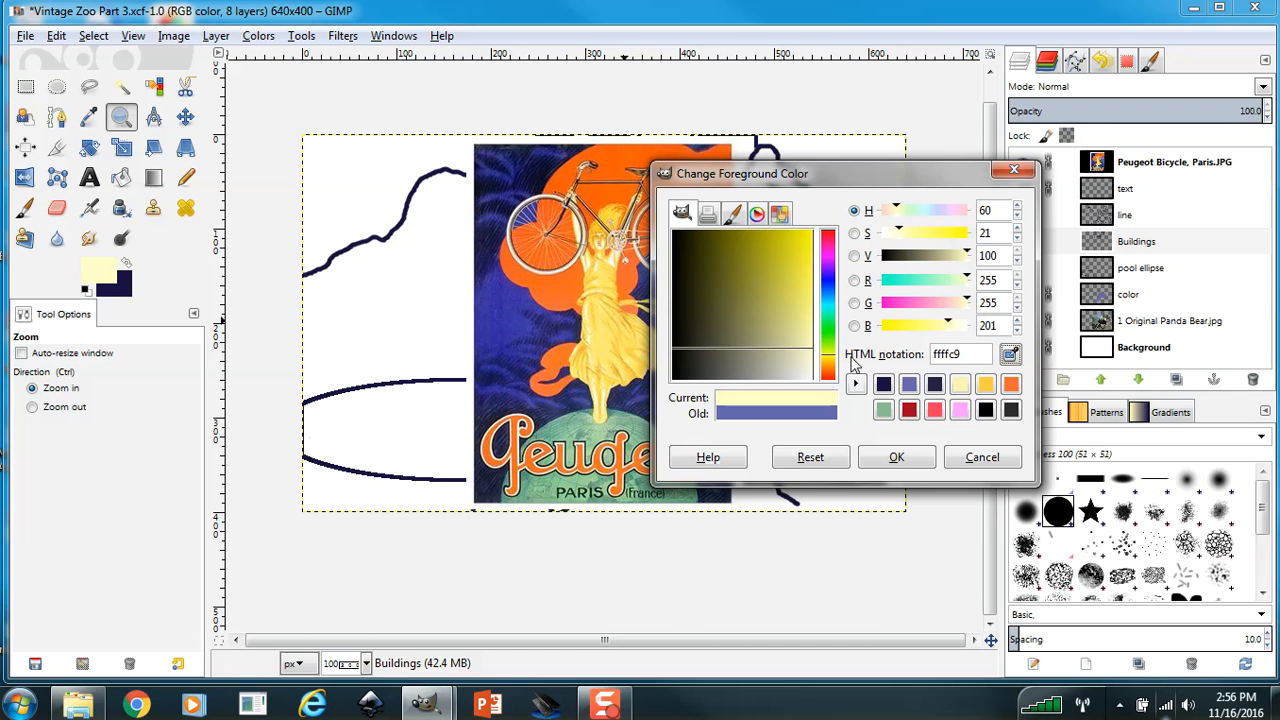
pyautogui.click(896, 457)
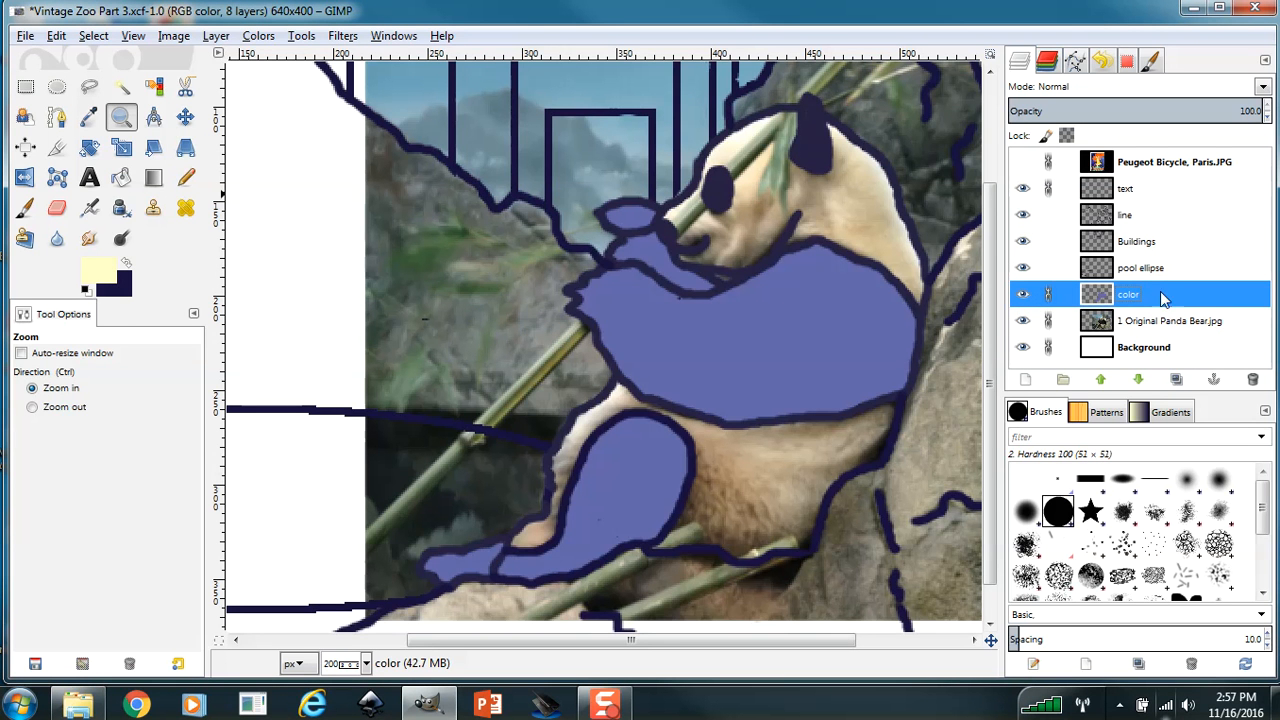
# Paint the panda's face and light fur pale yellow on the color layer with the Paintbrush at size 6.
pyautogui.click(25, 207)
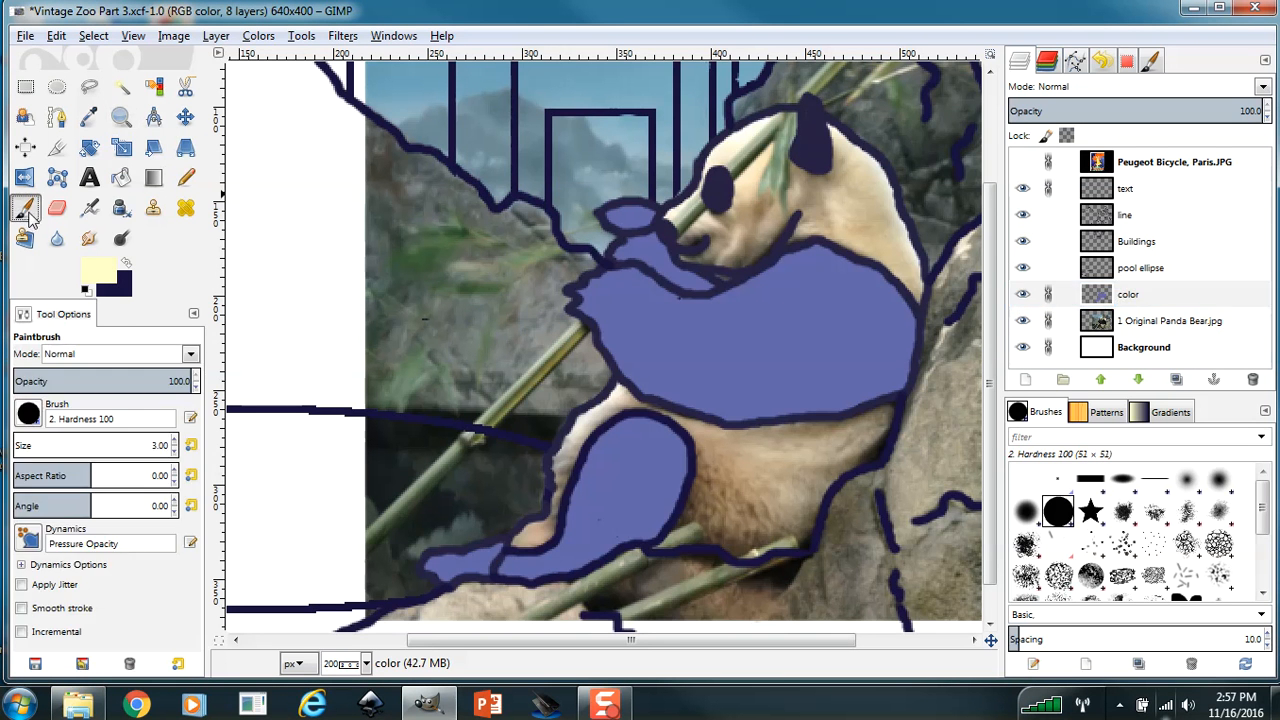
pyautogui.click(175, 441)
pyautogui.click(175, 441)
pyautogui.click(175, 441)
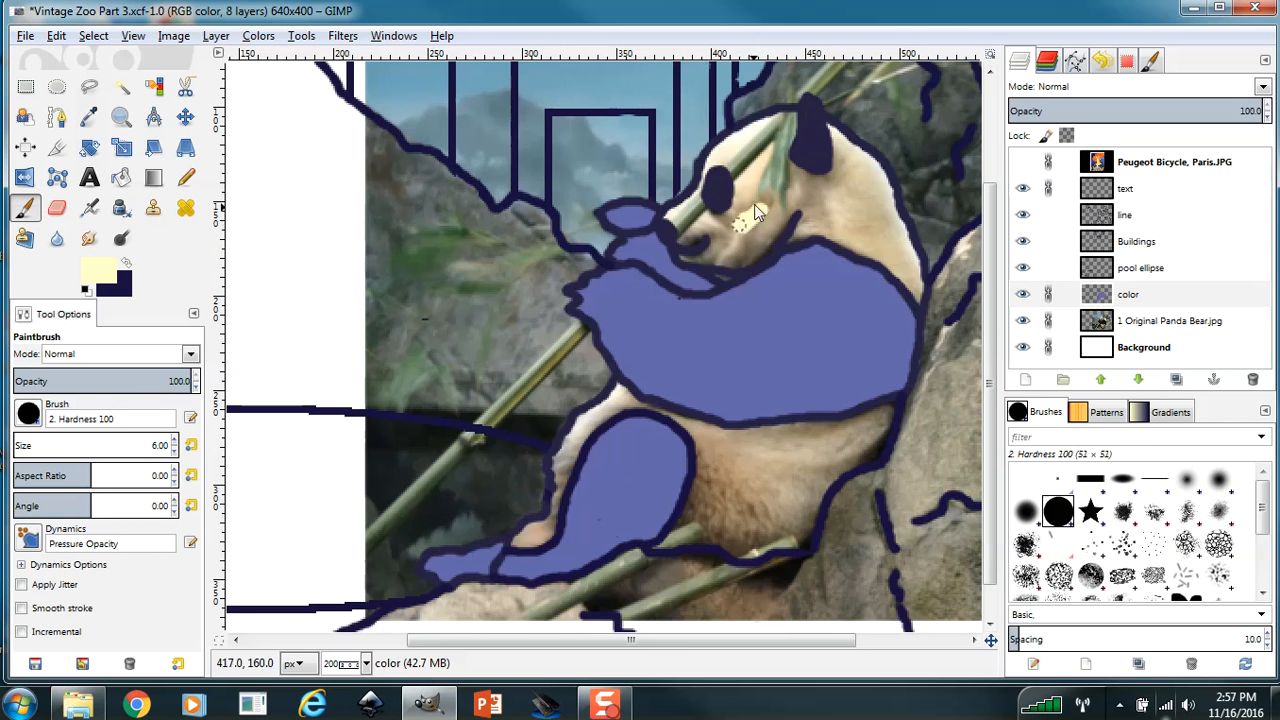
pyautogui.moveTo(748, 220)
pyautogui.mouseDown()
pyautogui.moveTo(737, 197)
pyautogui.moveTo(758, 150)
pyautogui.mouseUp()
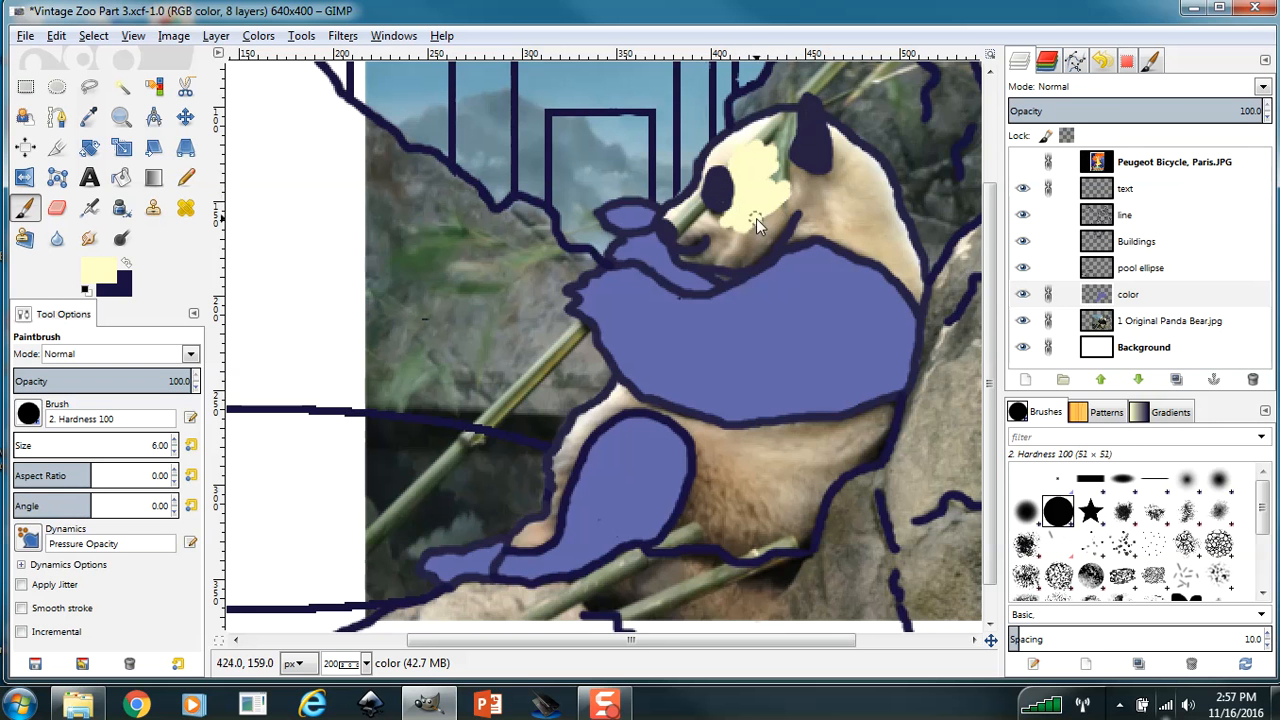
pyautogui.moveTo(756, 218)
pyautogui.mouseDown()
pyautogui.moveTo(808, 216)
pyautogui.moveTo(799, 229)
pyautogui.moveTo(822, 228)
pyautogui.moveTo(744, 236)
pyautogui.mouseUp()
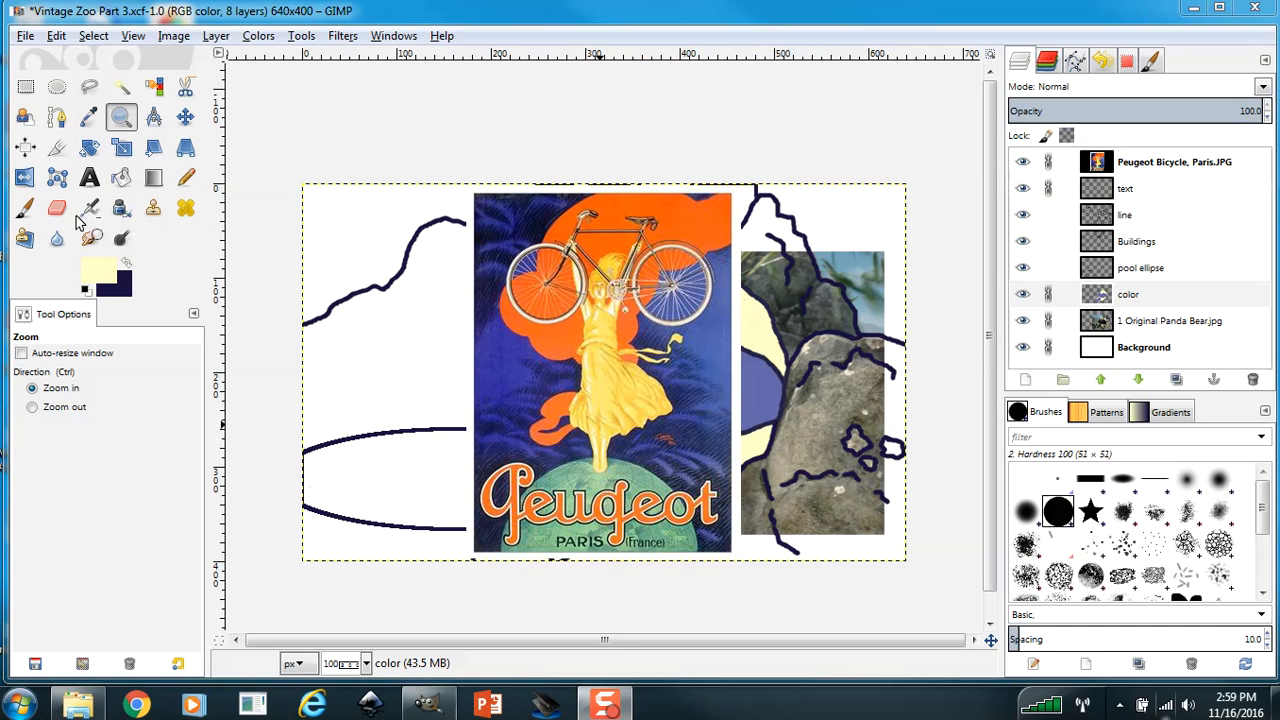
# Sample the green 74b48f from the globe at the base of the Peugeot poster as the foreground colour.
pyautogui.click(93, 273)
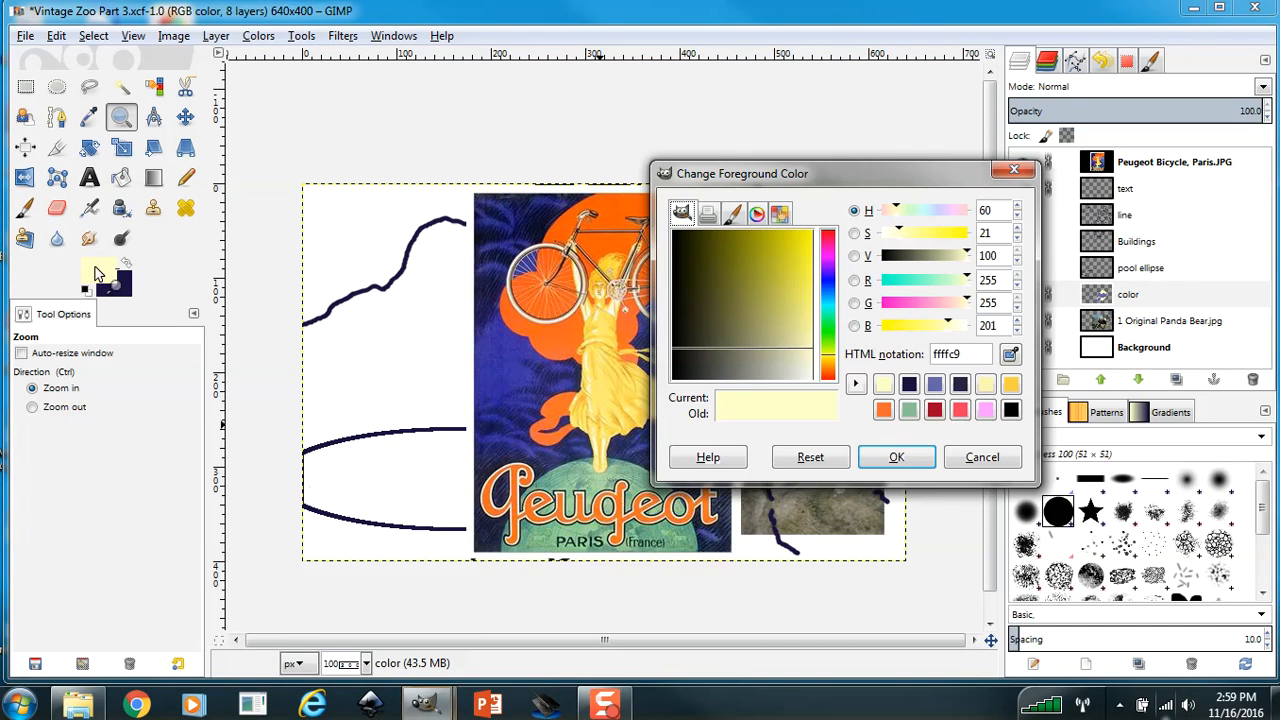
pyautogui.click(1012, 353)
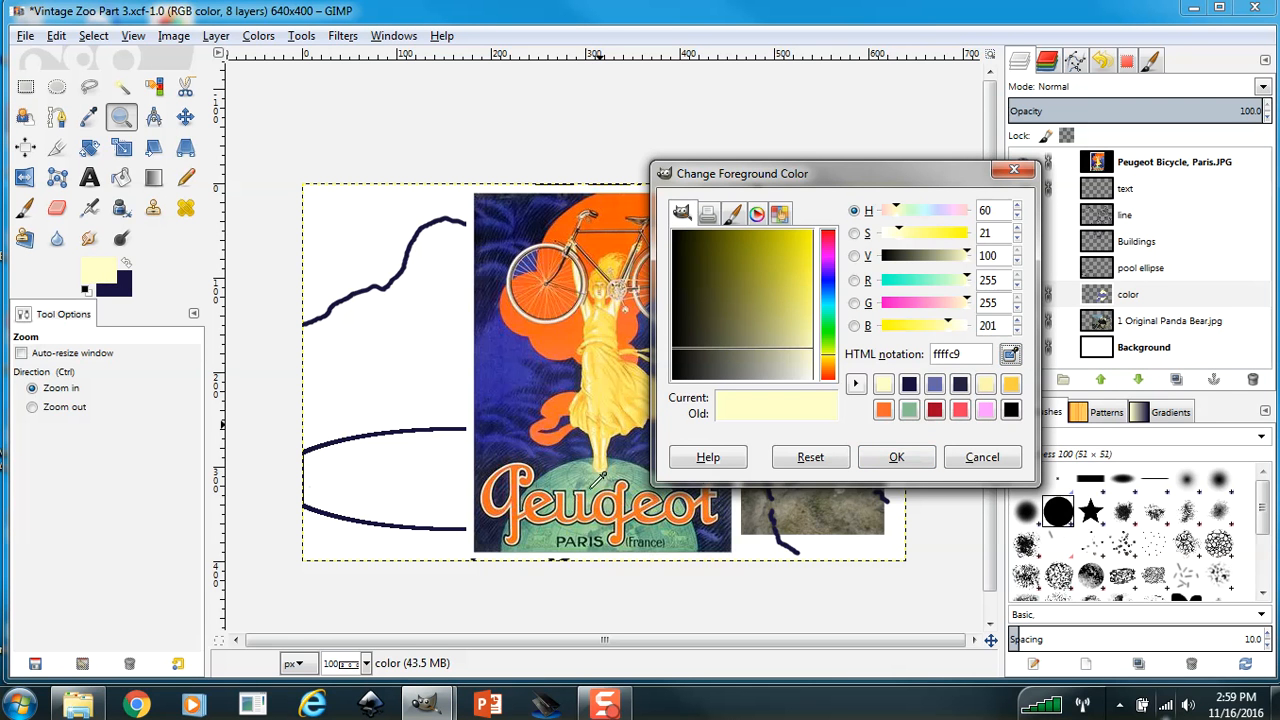
pyautogui.click(583, 486)
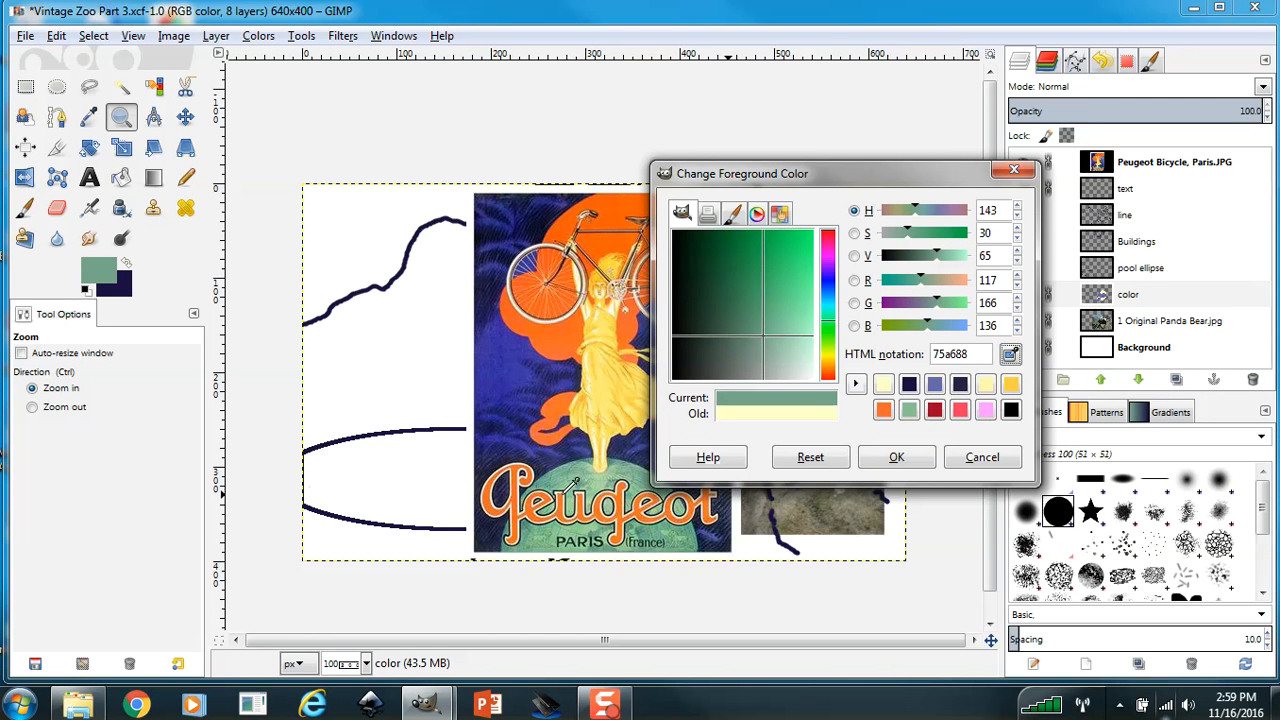
pyautogui.click(603, 483)
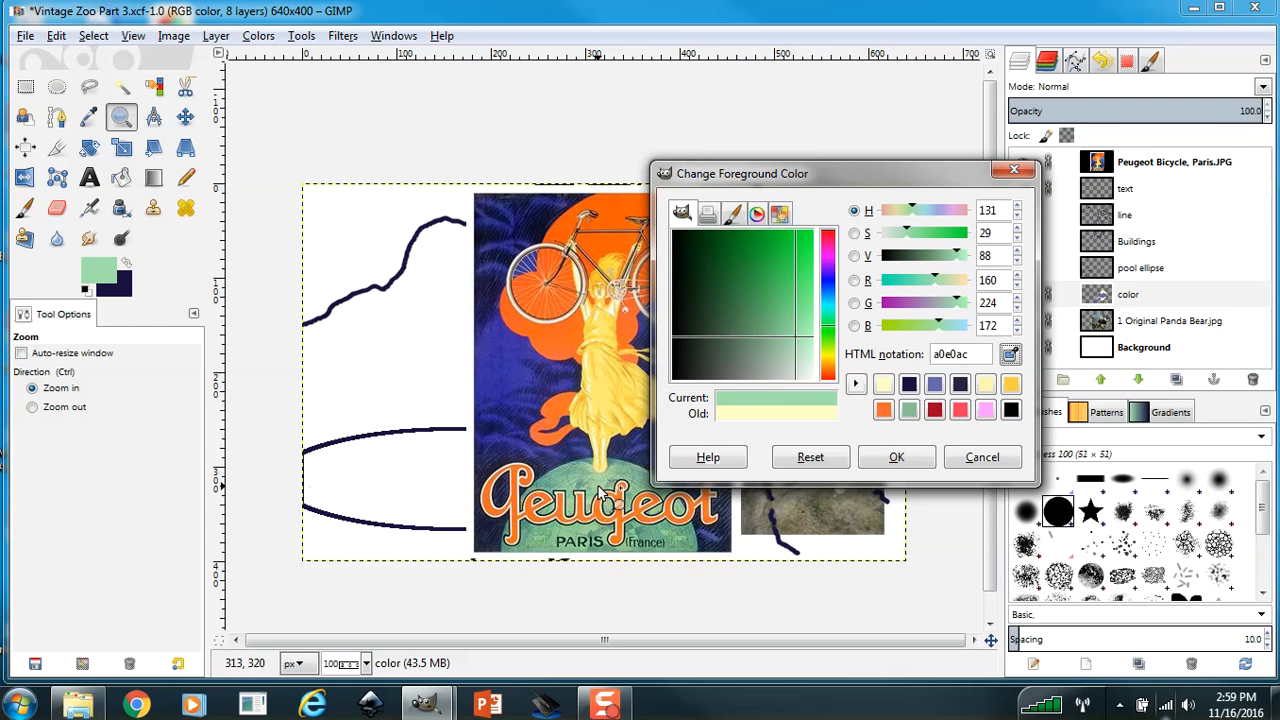
pyautogui.click(644, 538)
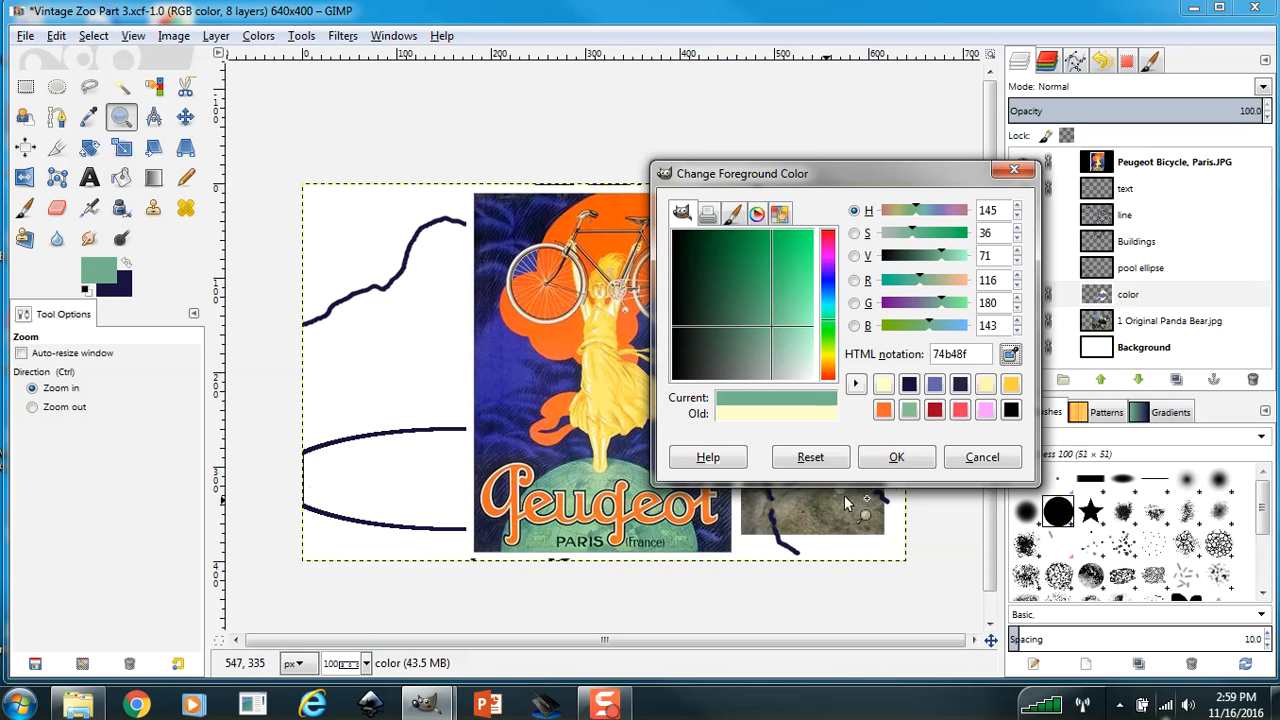
pyautogui.click(897, 460)
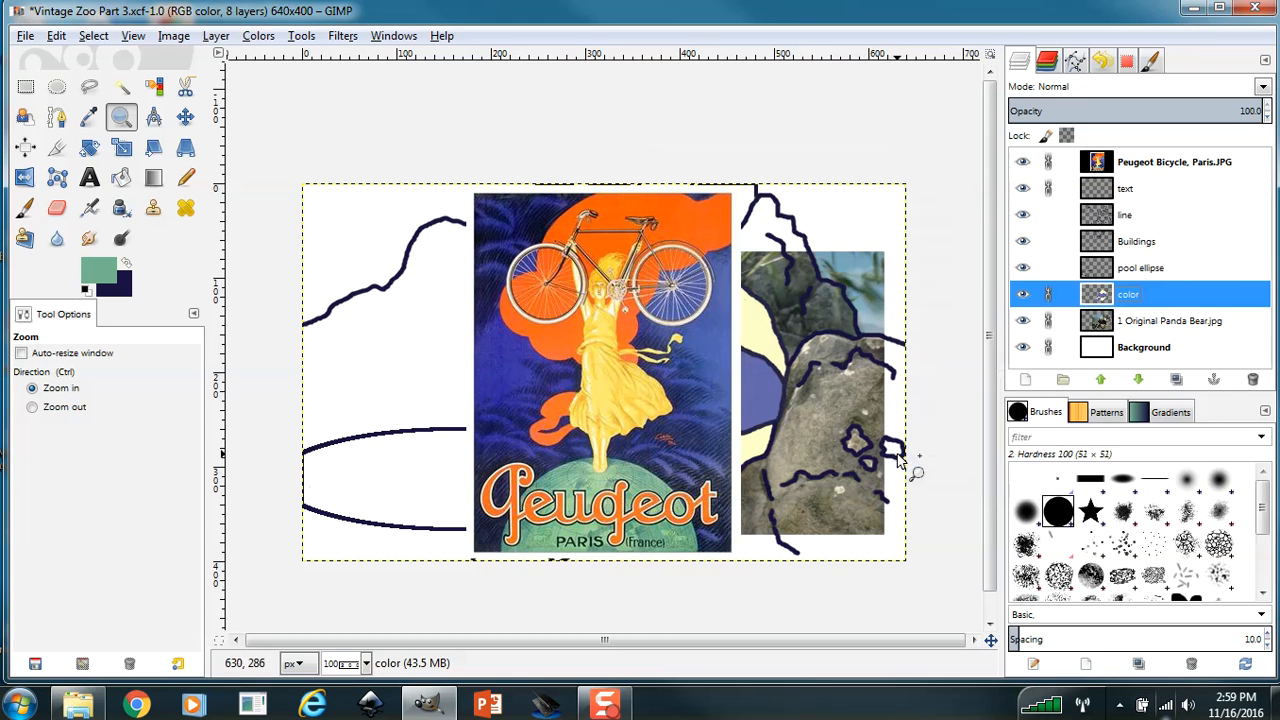
# Hide the Peugeot poster layer and fill the pool ellipse with green on the color layer using a larger Paintbrush.
pyautogui.click(24, 207)
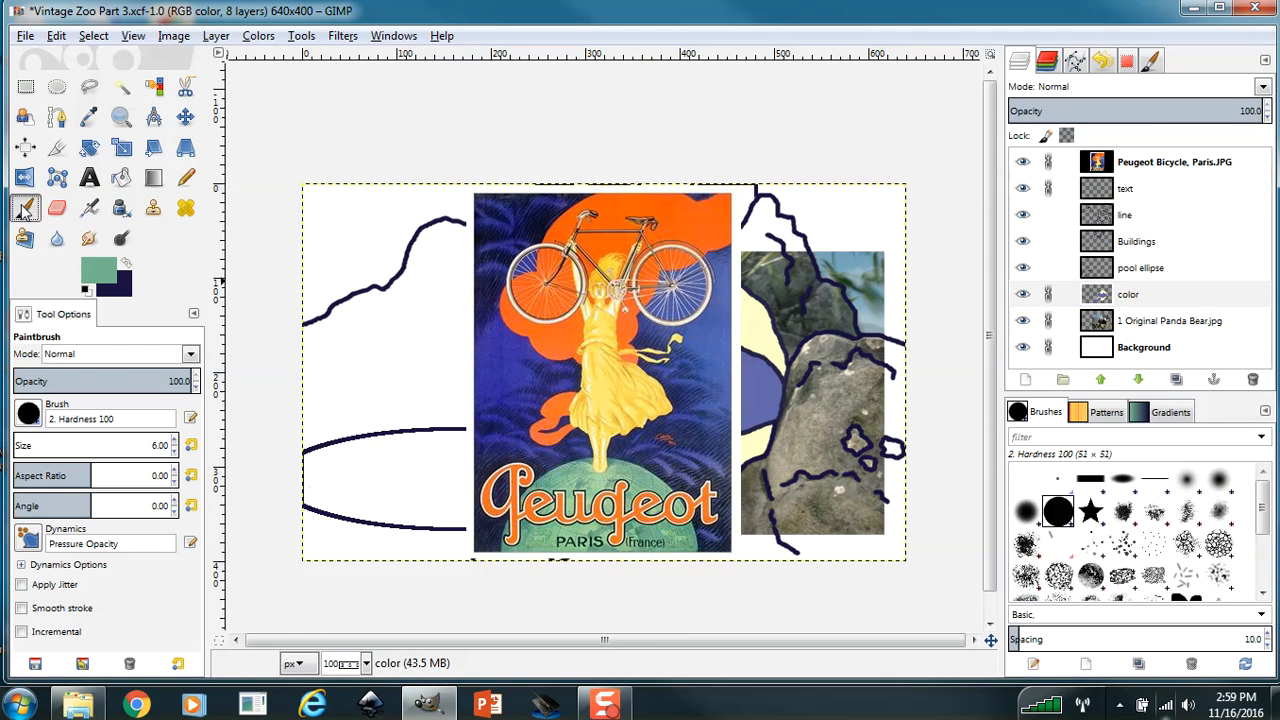
pyautogui.click(1021, 163)
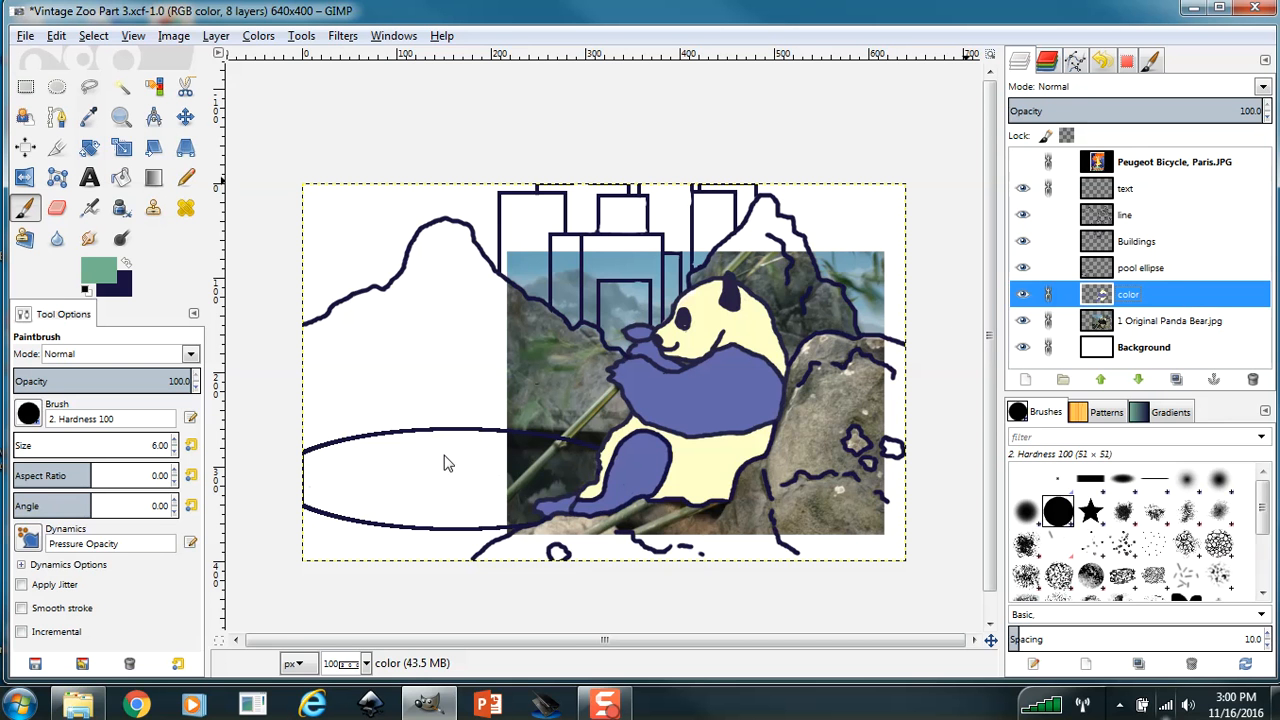
pyautogui.moveTo(445, 455); pyautogui.dragTo(476, 448)
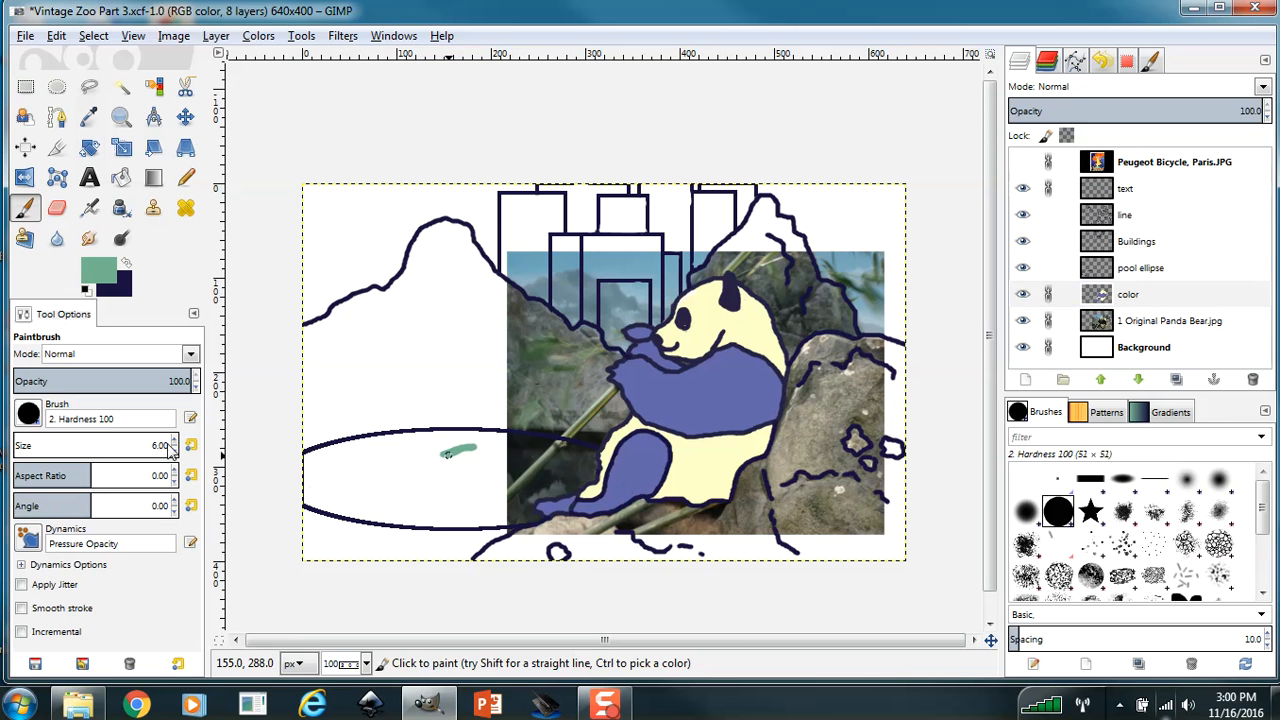
pyautogui.scroll(14, 174, 441)
pyautogui.moveTo(378, 467)
pyautogui.mouseDown()
pyautogui.moveTo(459, 456)
pyautogui.moveTo(382, 479)
pyautogui.moveTo(508, 464)
pyautogui.moveTo(460, 465)
pyautogui.mouseUp()
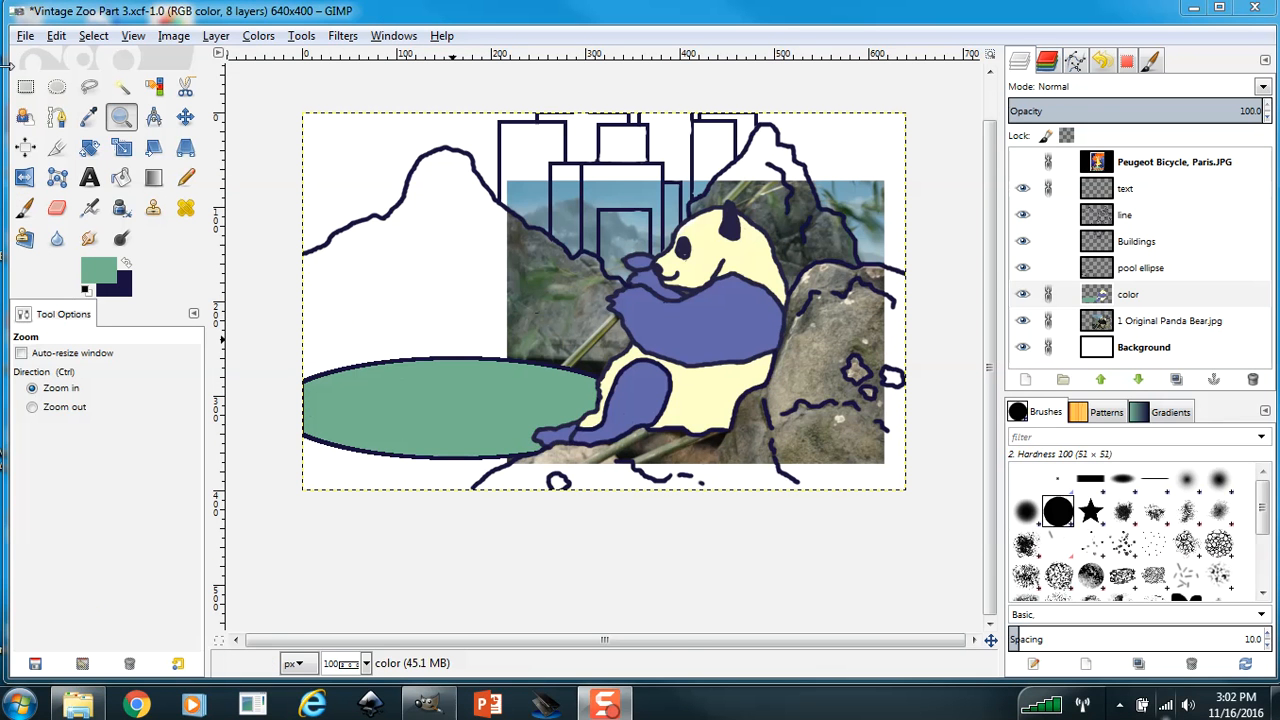
# Save the Vintage Zoo Part 3.xcf image.
pyautogui.click(26, 36)
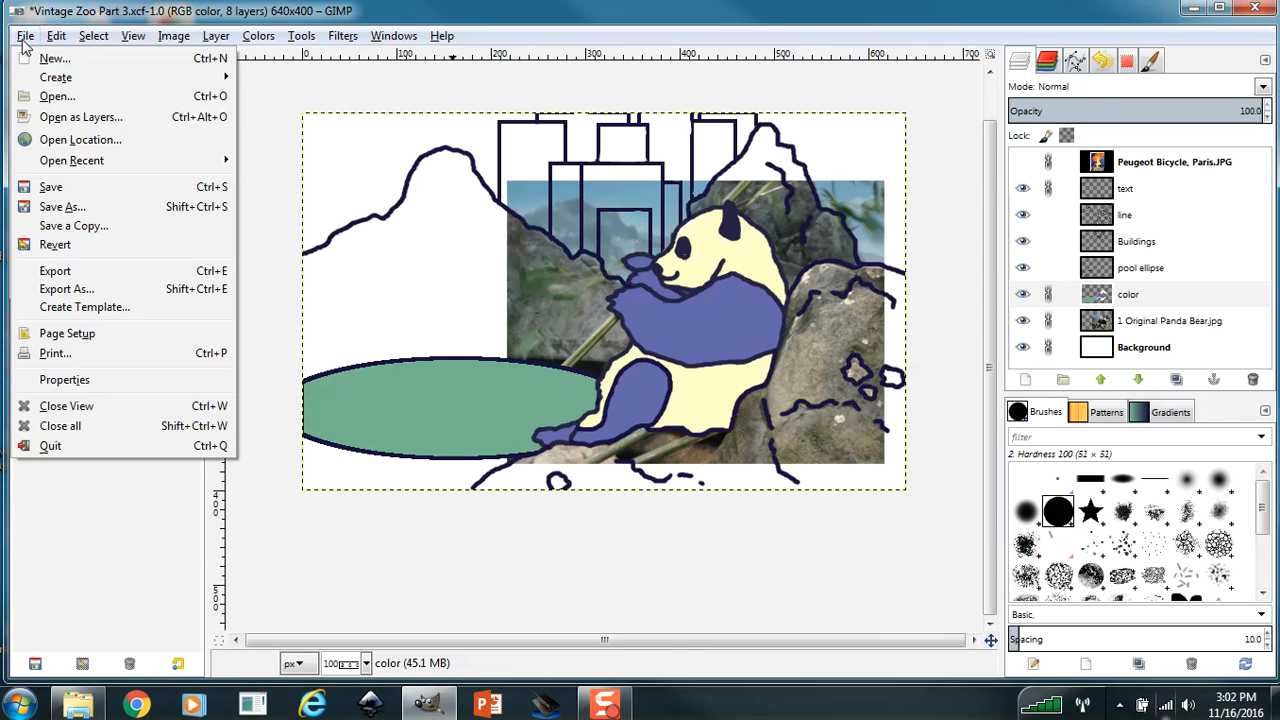
pyautogui.click(47, 188)
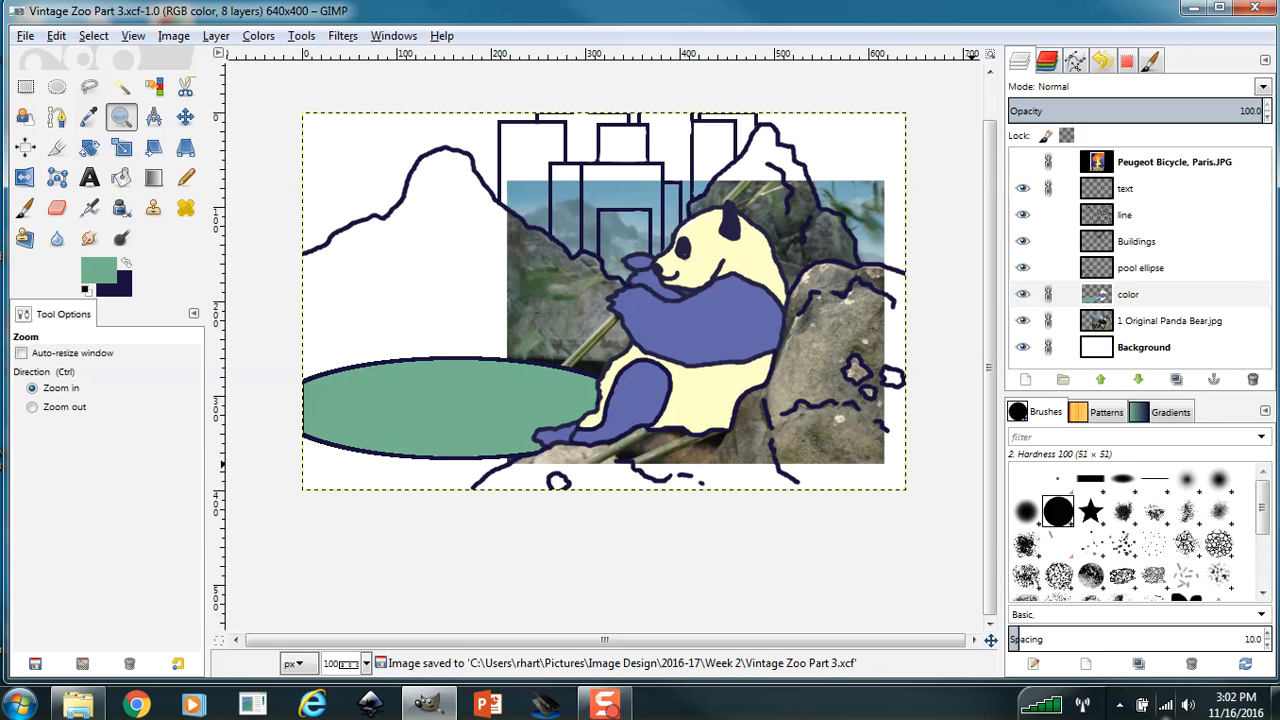
# Paint the mountains and rocks golden yellow and the buildings green on the color layer, using colours sampled from the Peugeot poster.
pyautogui.click(1095, 294)
pyautogui.click(1022, 162)
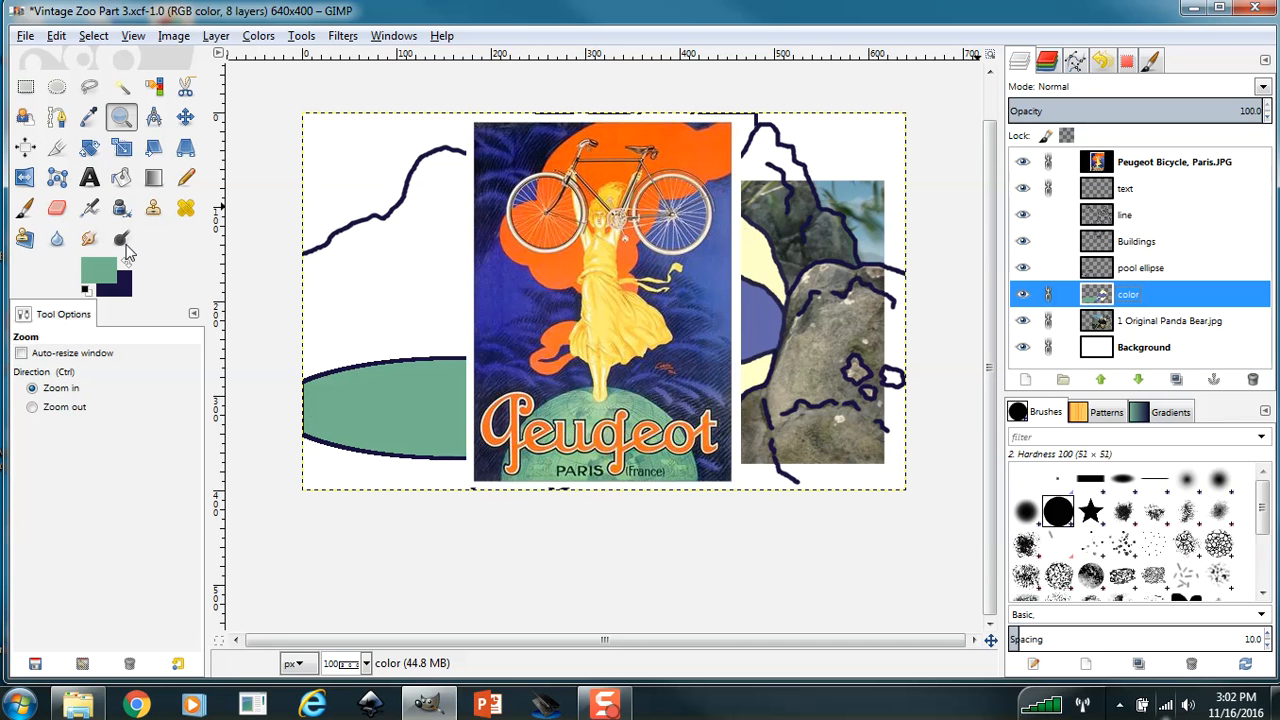
pyautogui.click(95, 276)
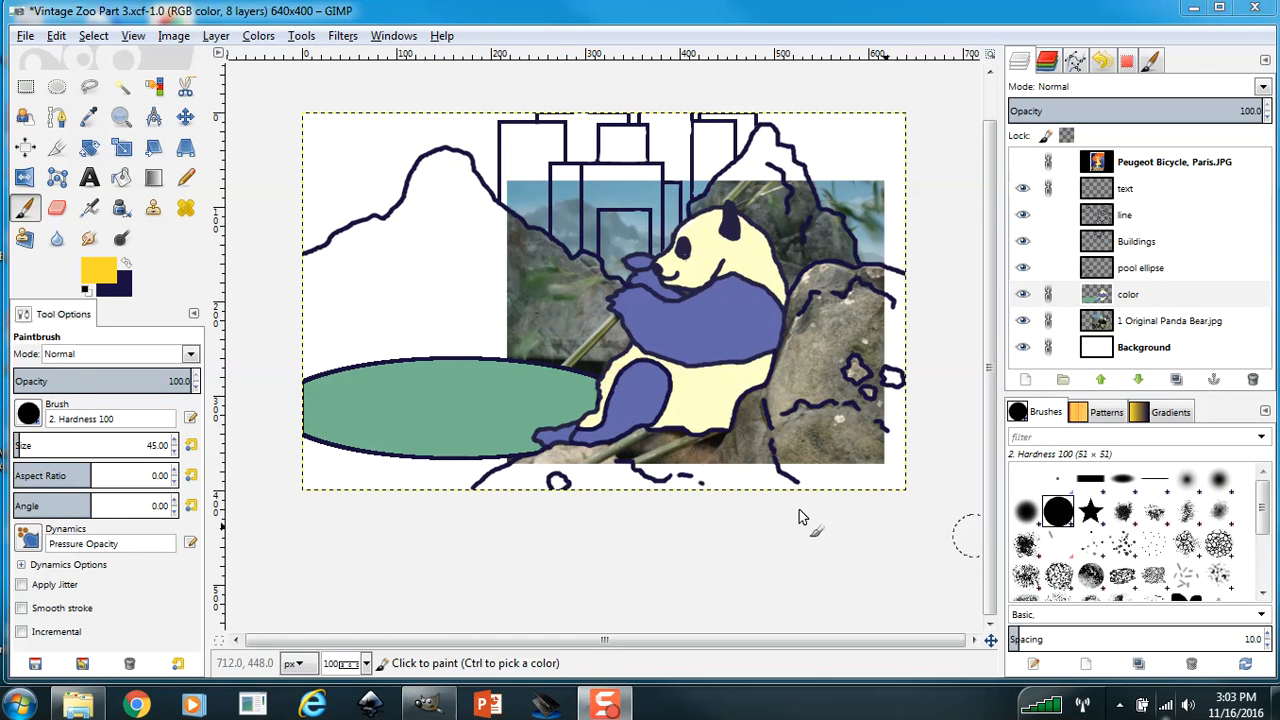
pyautogui.moveTo(822, 367)
pyautogui.mouseDown()
pyautogui.moveTo(875, 335)
pyautogui.moveTo(863, 361)
pyautogui.moveTo(891, 332)
pyautogui.moveTo(893, 383)
pyautogui.moveTo(889, 363)
pyautogui.moveTo(844, 409)
pyautogui.moveTo(866, 391)
pyautogui.moveTo(873, 415)
pyautogui.moveTo(897, 414)
pyautogui.moveTo(808, 475)
pyautogui.moveTo(869, 451)
pyautogui.moveTo(873, 483)
pyautogui.moveTo(930, 458)
pyautogui.moveTo(822, 486)
pyautogui.moveTo(875, 430)
pyautogui.moveTo(790, 451)
pyautogui.moveTo(781, 429)
pyautogui.moveTo(811, 366)
pyautogui.mouseUp()
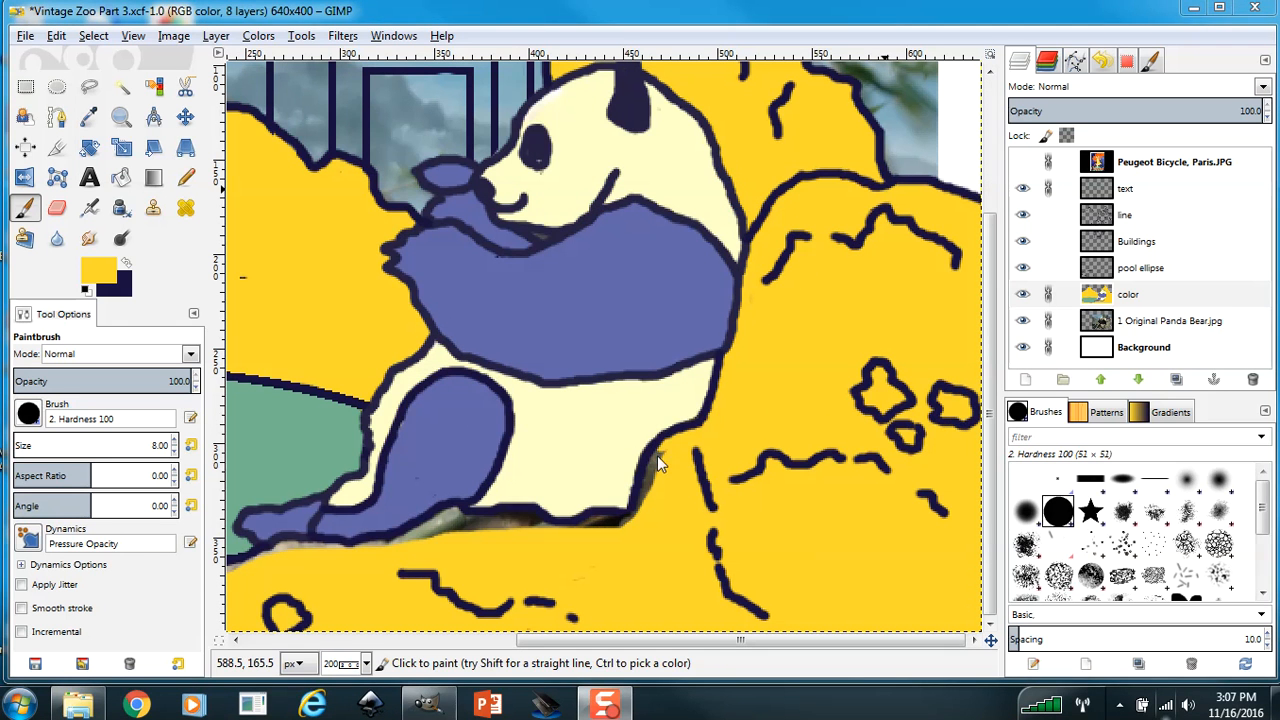
pyautogui.click(662, 447)
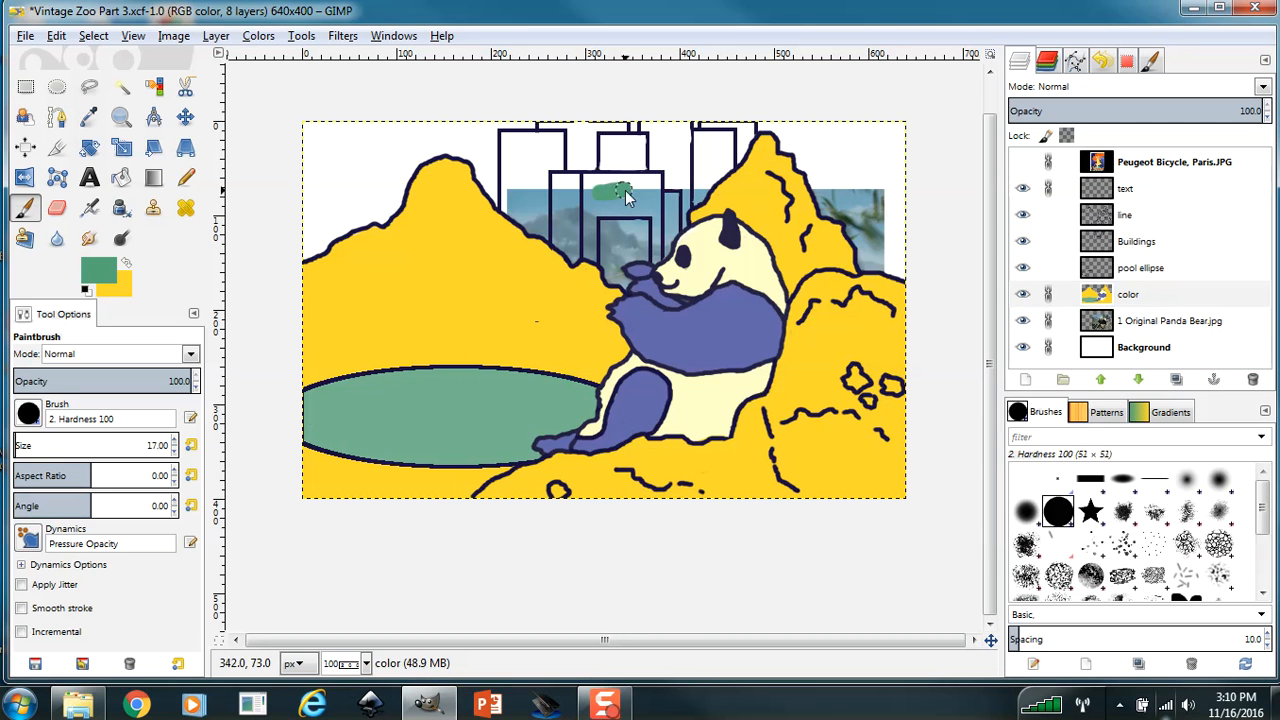
pyautogui.moveTo(596, 185)
pyautogui.mouseDown()
pyautogui.moveTo(556, 163)
pyautogui.moveTo(595, 164)
pyautogui.moveTo(560, 191)
pyautogui.moveTo(598, 198)
pyautogui.mouseUp()
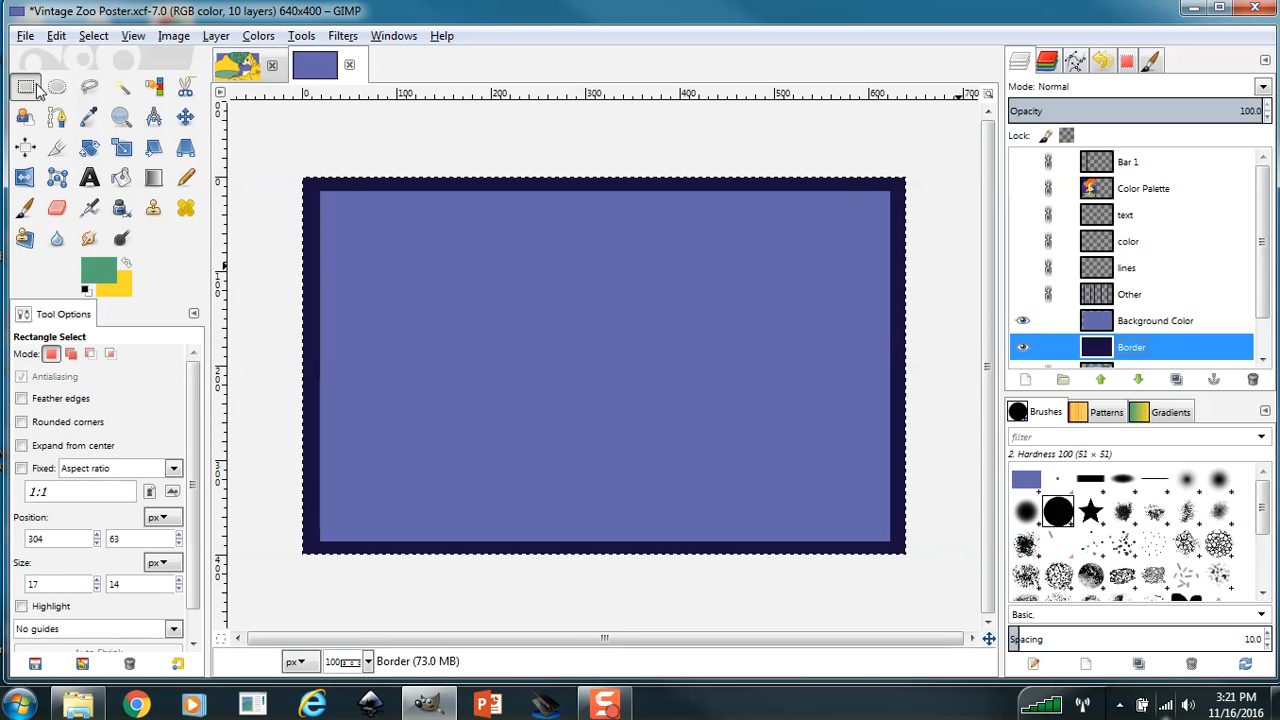
pyautogui.moveTo(318, 189); pyautogui.dragTo(458, 330)
pyautogui.moveTo(823, 504); pyautogui.dragTo(891, 547)
pyautogui.hotkey('ctrl', 'a')
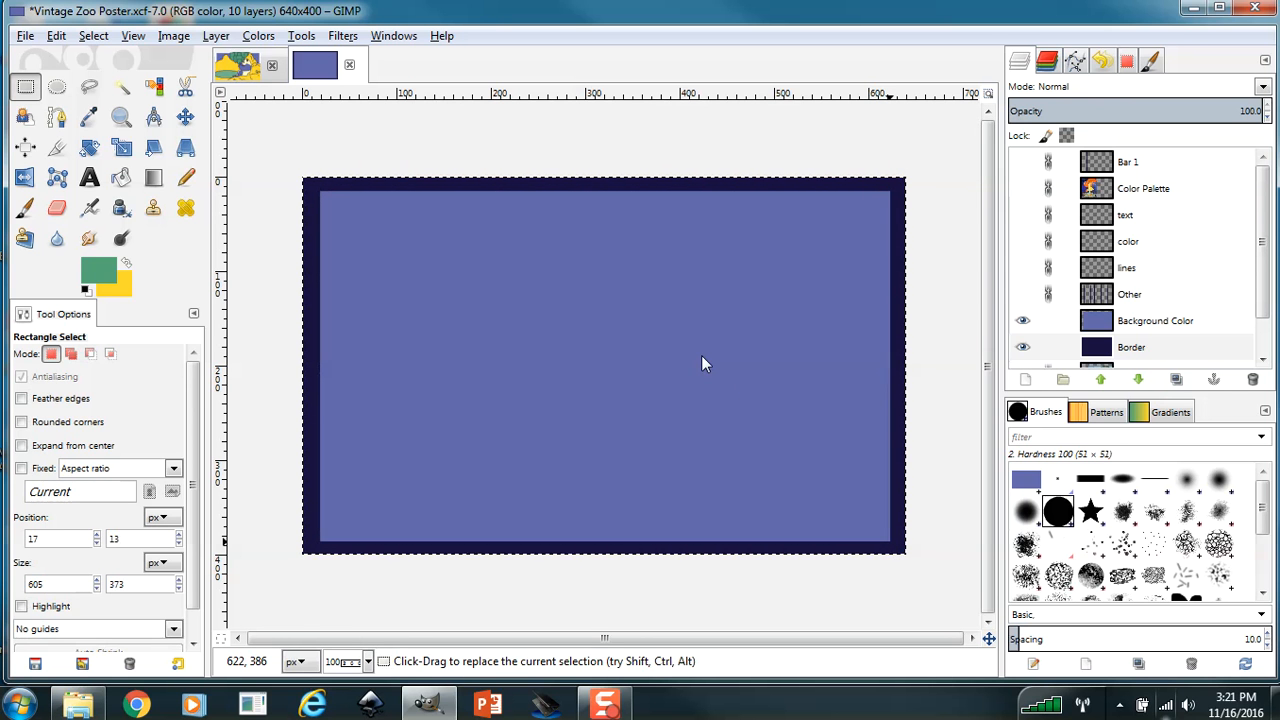
# Hide Background Color and clear a 604 by 371 px rectangle at 19, 14 from the Border layer, leaving only the frame.
pyautogui.click(27, 89)
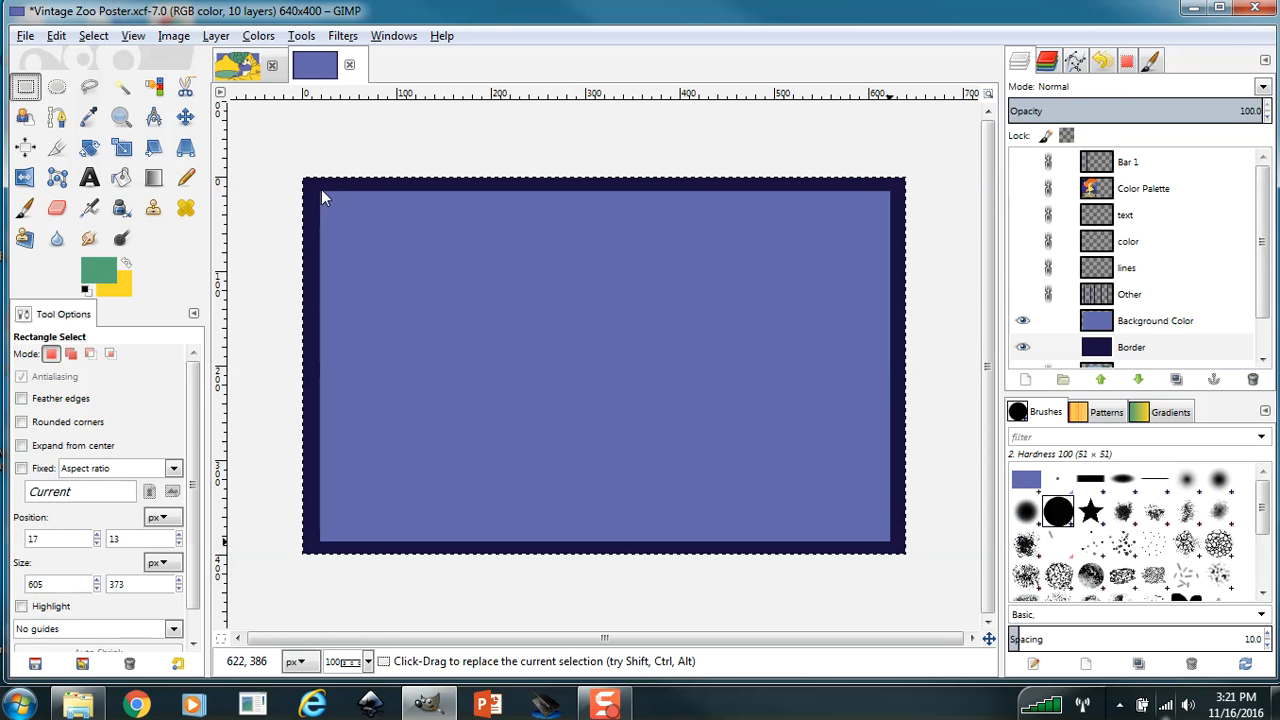
pyautogui.moveTo(320, 190); pyautogui.dragTo(634, 432)
pyautogui.moveTo(751, 484); pyautogui.dragTo(891, 542)
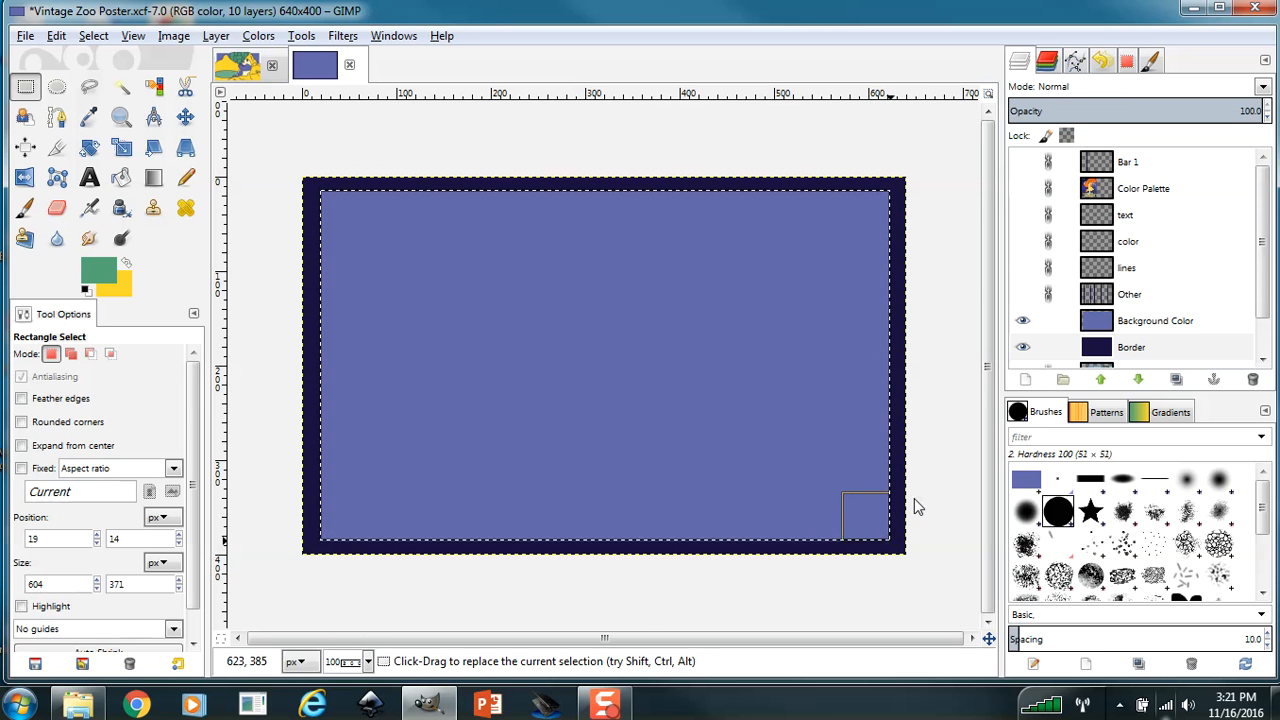
pyautogui.click(1022, 320)
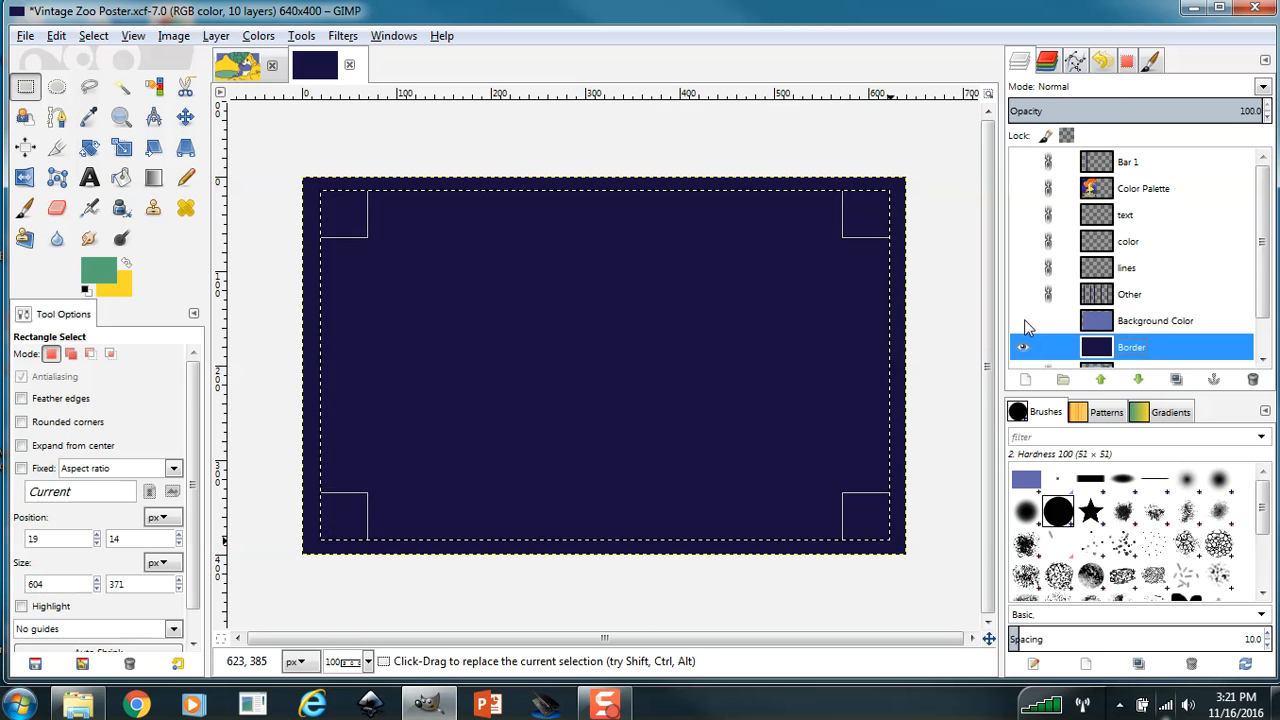
pyautogui.press('Delete')
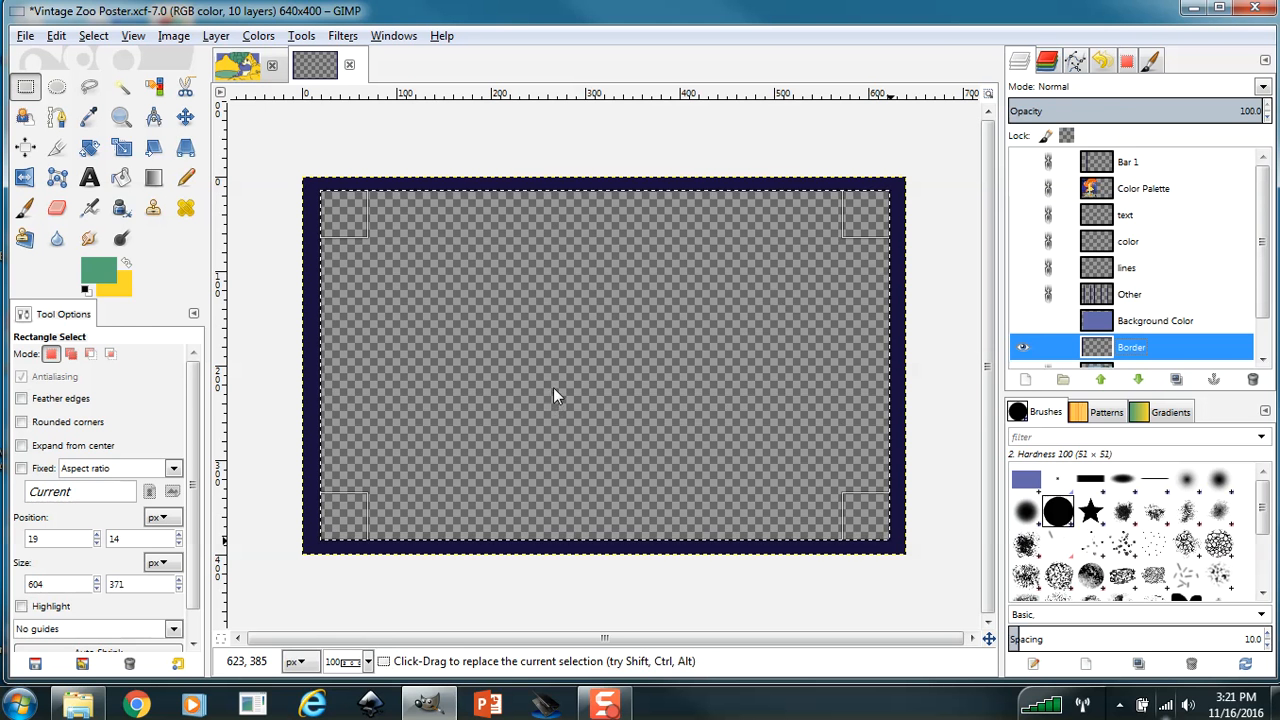
# Invert the selection on the Border layer and copy the dark frame.
pyautogui.click(95, 36)
pyautogui.click(110, 104)
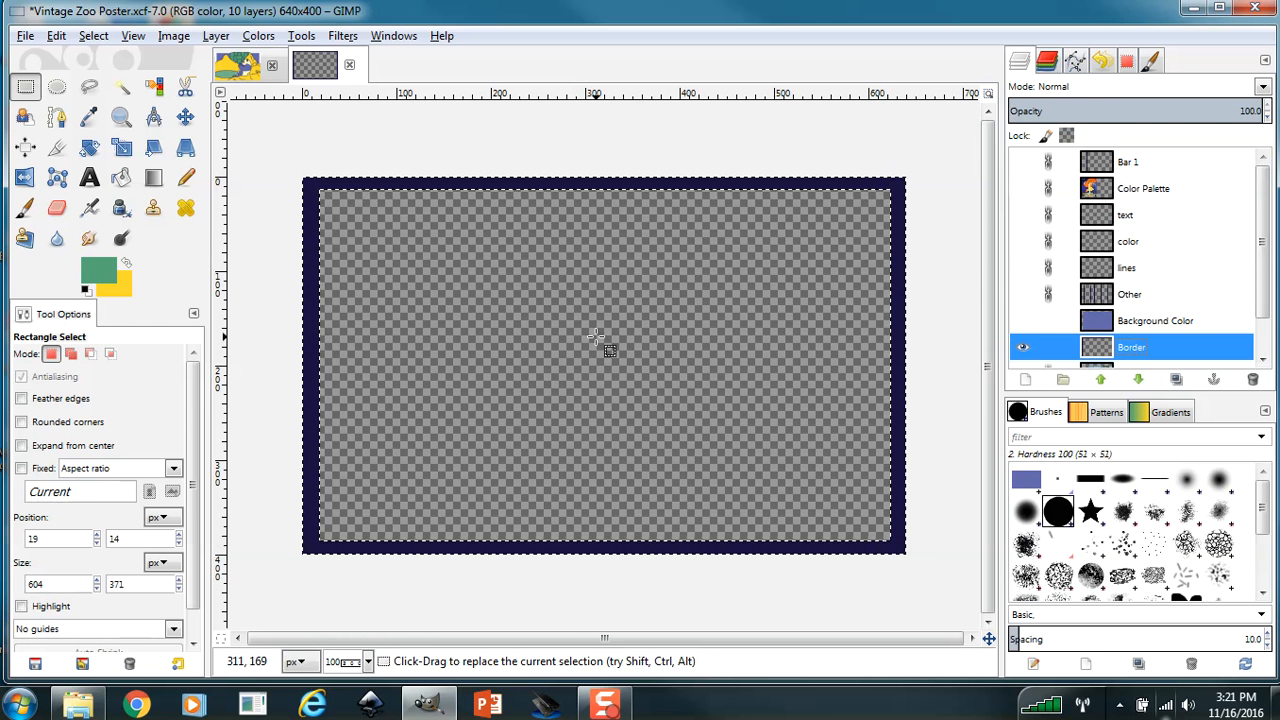
pyautogui.hotkey('ctrl', 'c')
# Paste the copied frame as a new layer above the text layer in the Vintage Zoo Part 3 image.
pyautogui.click(246, 63)
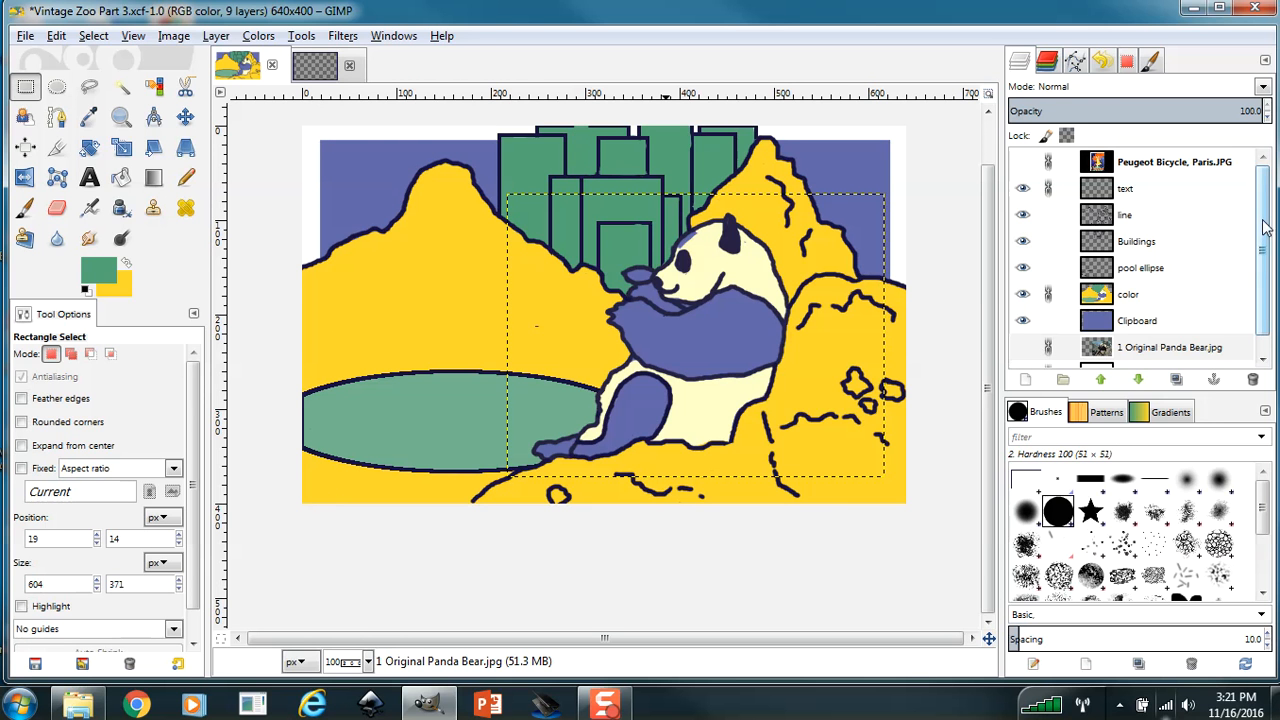
pyautogui.click(1127, 196)
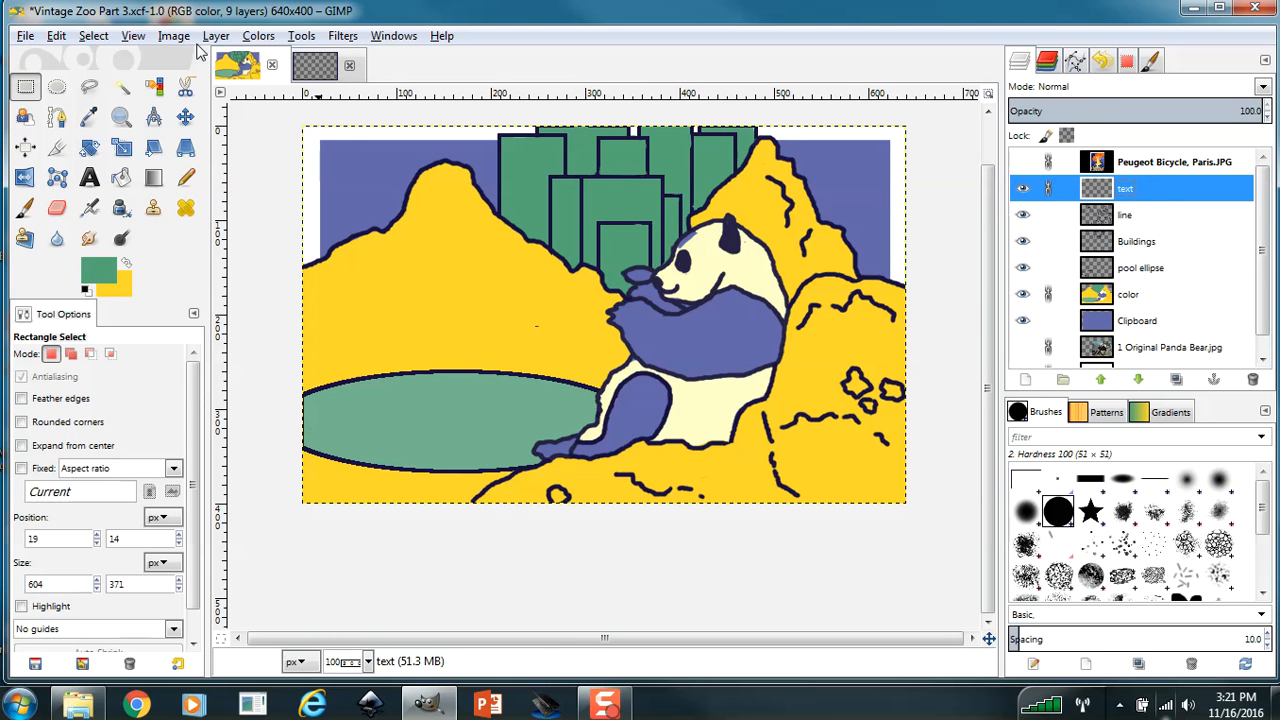
pyautogui.click(58, 37)
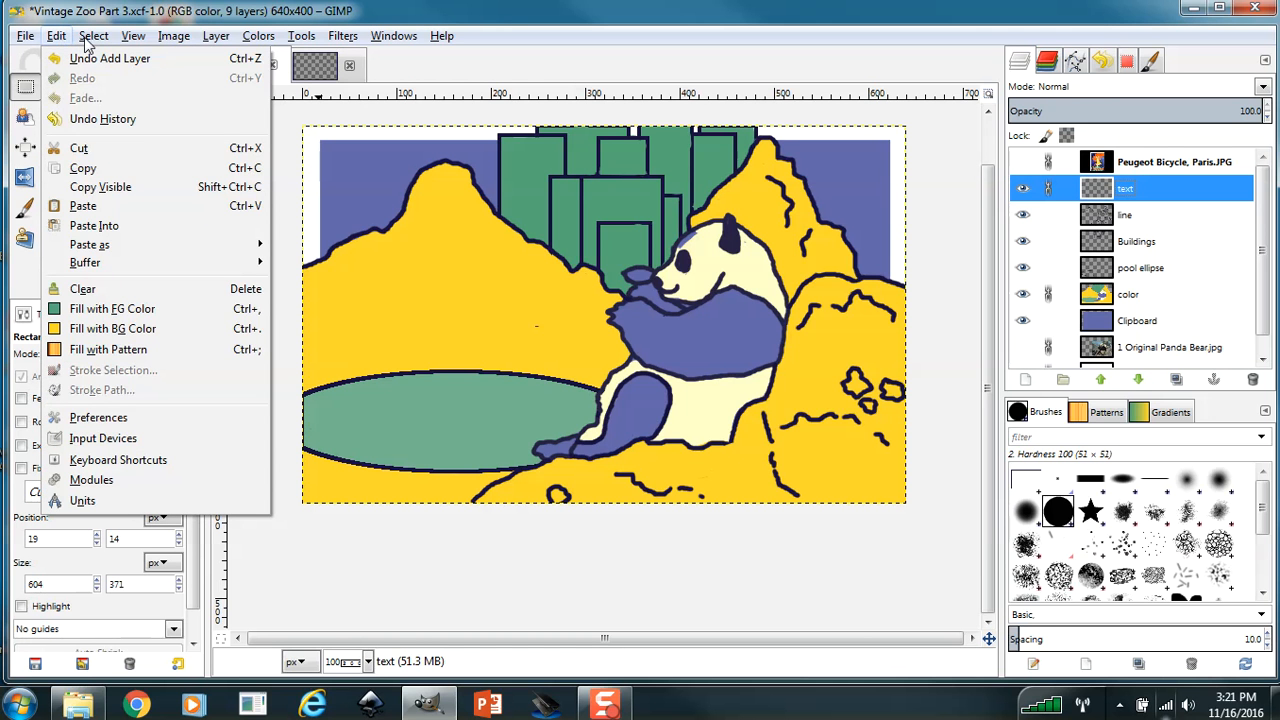
pyautogui.moveTo(88, 246)
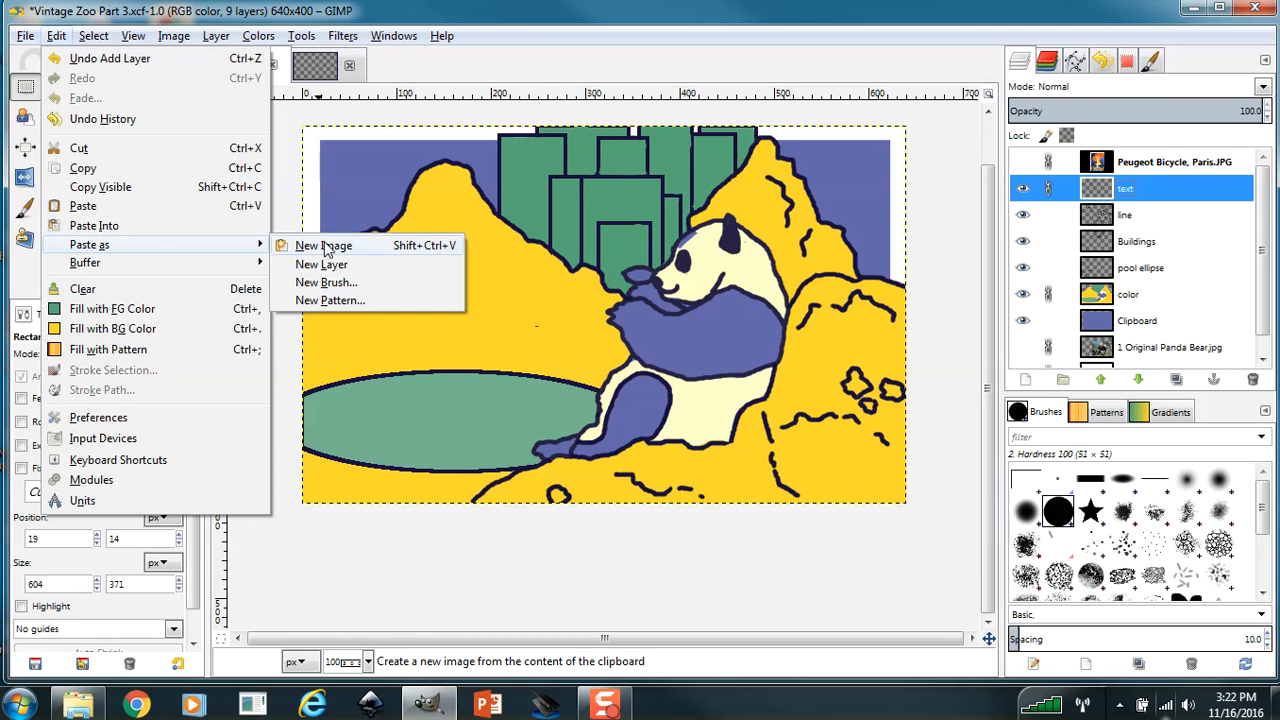
pyautogui.click(321, 264)
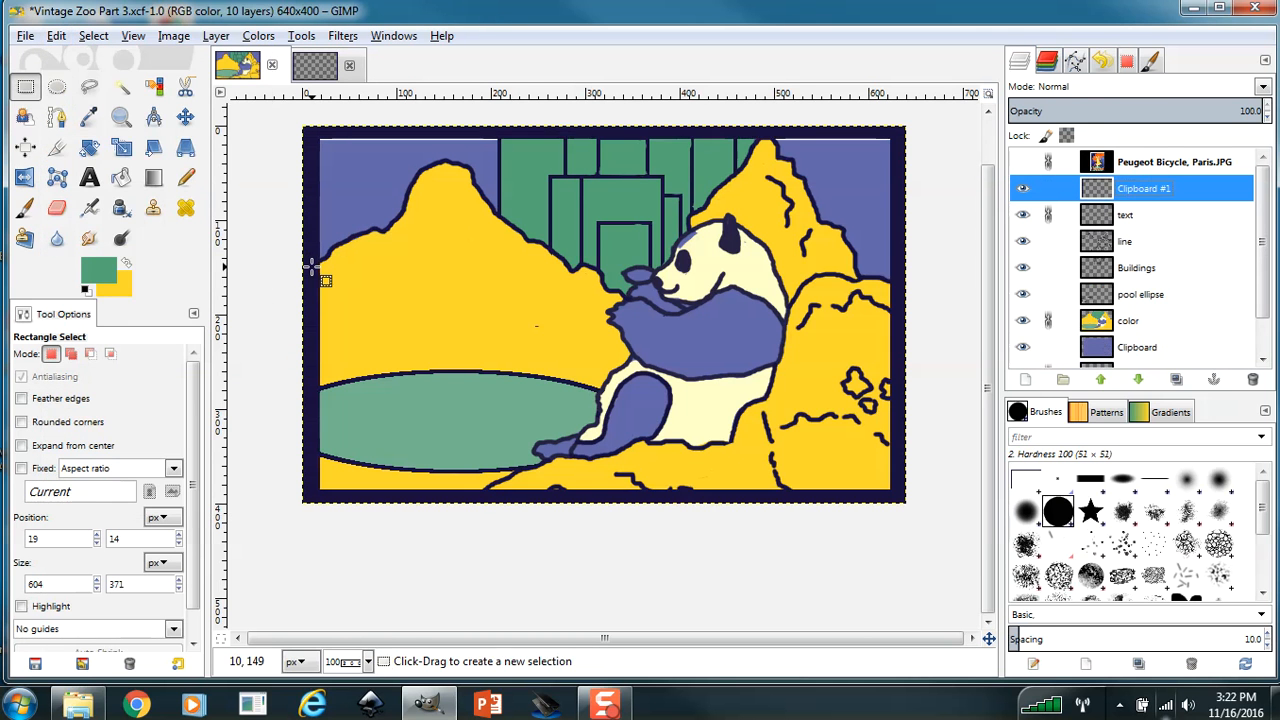
pyautogui.doubleClick(1157, 191)
pyautogui.write('Boar')
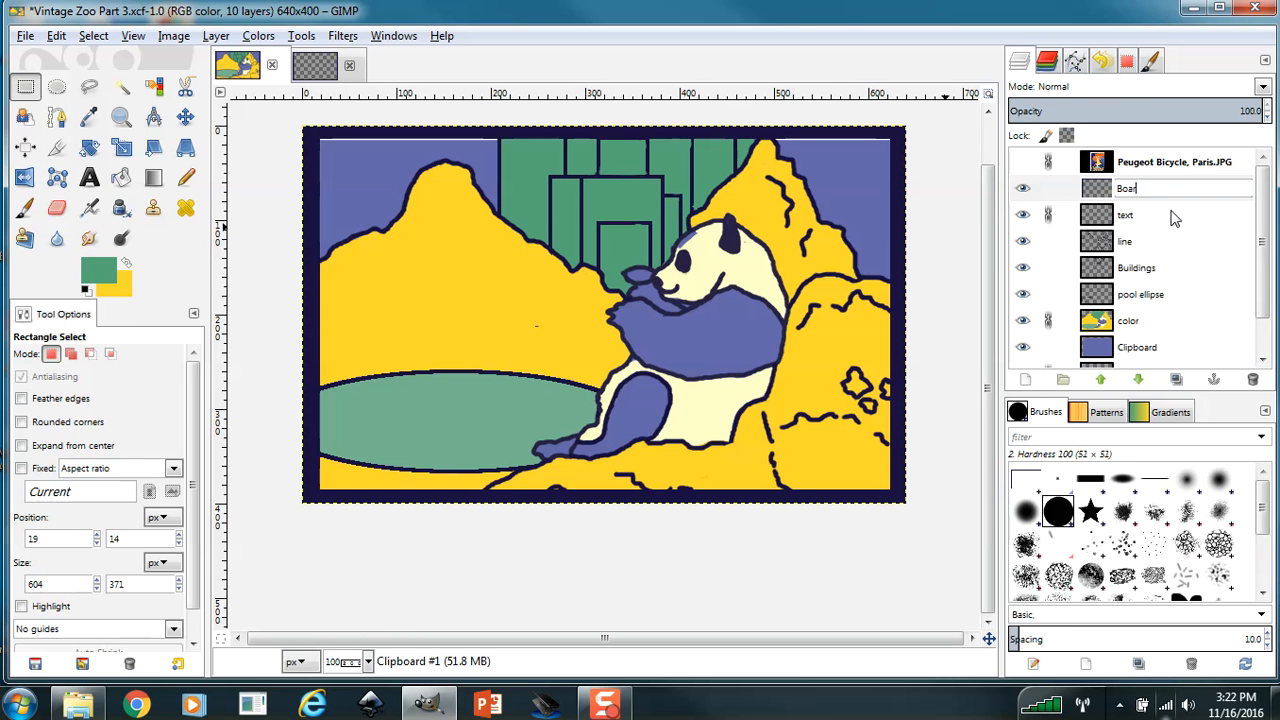
pyautogui.write('de')
pyautogui.press('Escape')
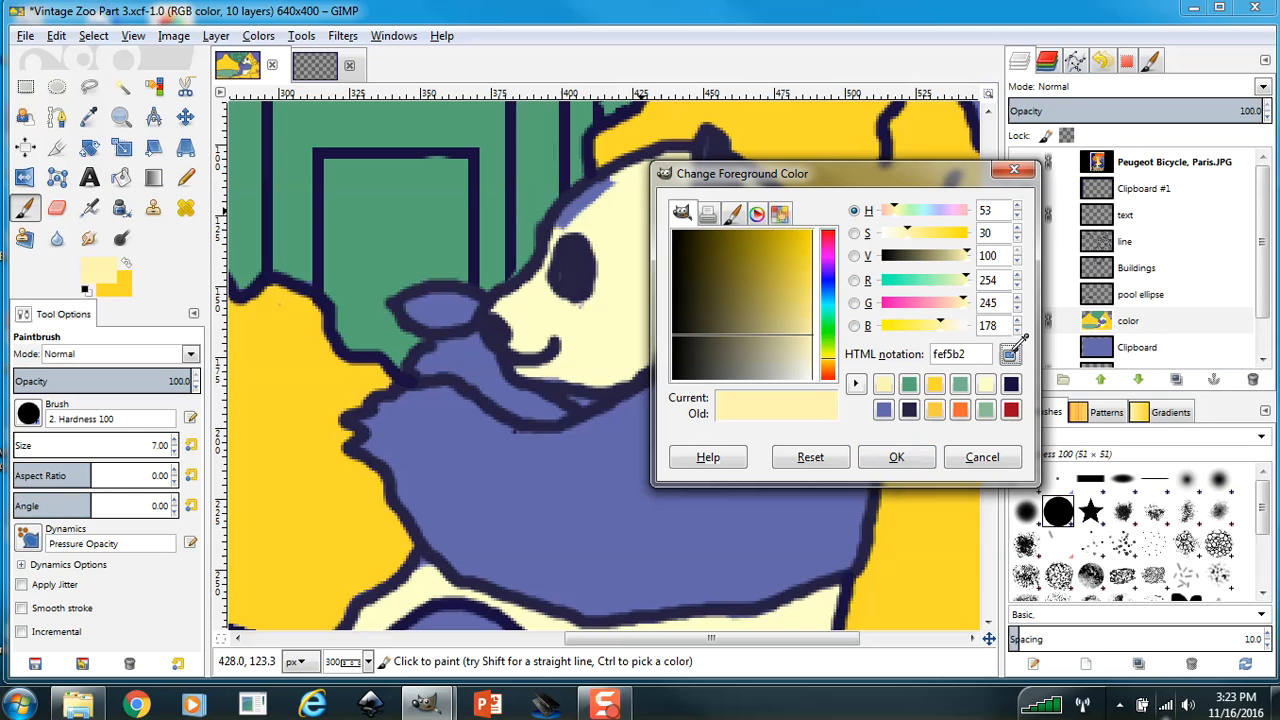
# Sample pale yellow ffffc9 from the panda's face and paint over the blue forehead patch and the stray mark behind the ear at size 7.
pyautogui.click(589, 330)
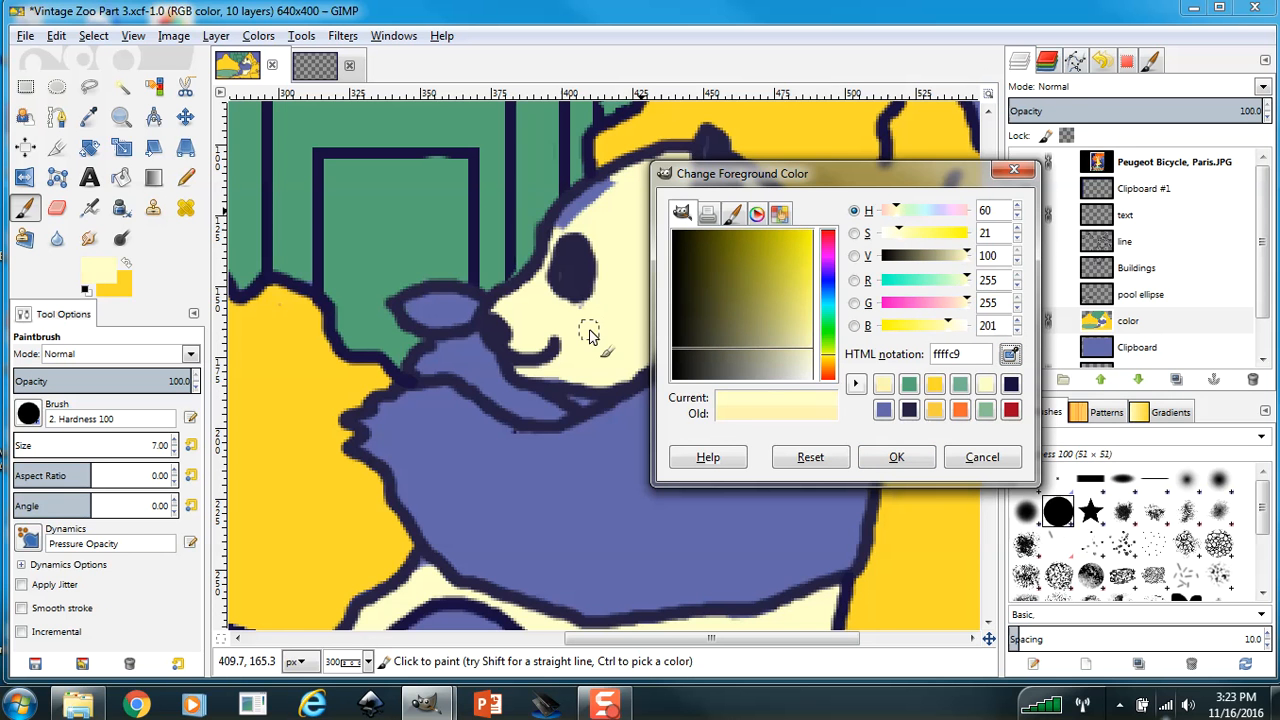
pyautogui.click(906, 452)
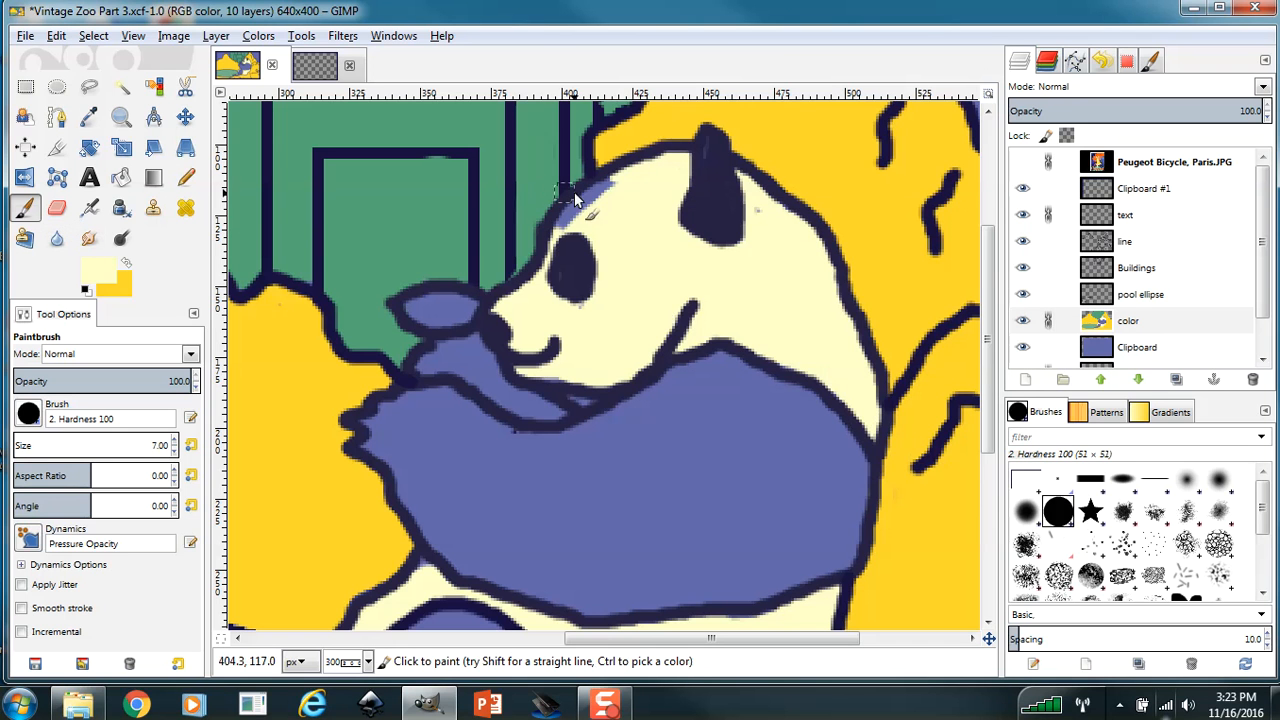
pyautogui.moveTo(616, 193)
pyautogui.mouseDown()
pyautogui.moveTo(559, 233)
pyautogui.moveTo(584, 215)
pyautogui.moveTo(596, 303)
pyautogui.mouseUp()
pyautogui.click(759, 212)
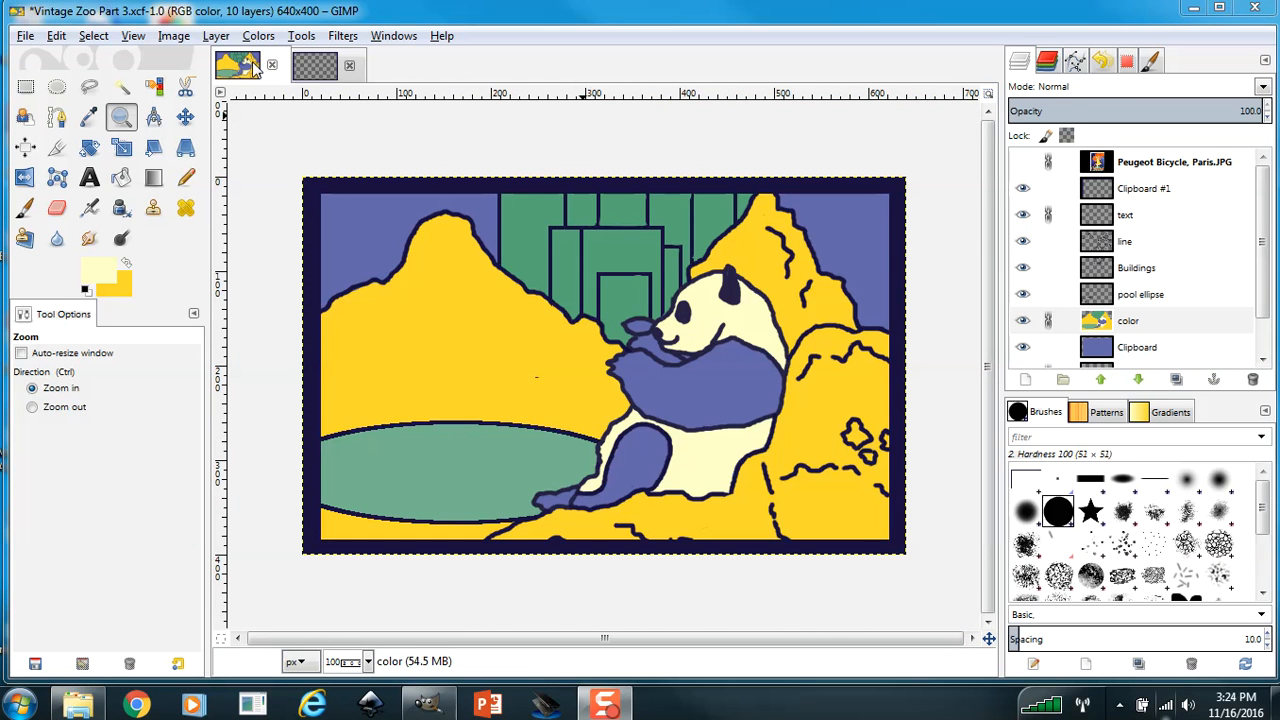
# In the Vintage Zoo Poster image, select the Other layer with the vertical bars and make it the only visible layer.
pyautogui.click(318, 66)
pyautogui.click(1096, 300)
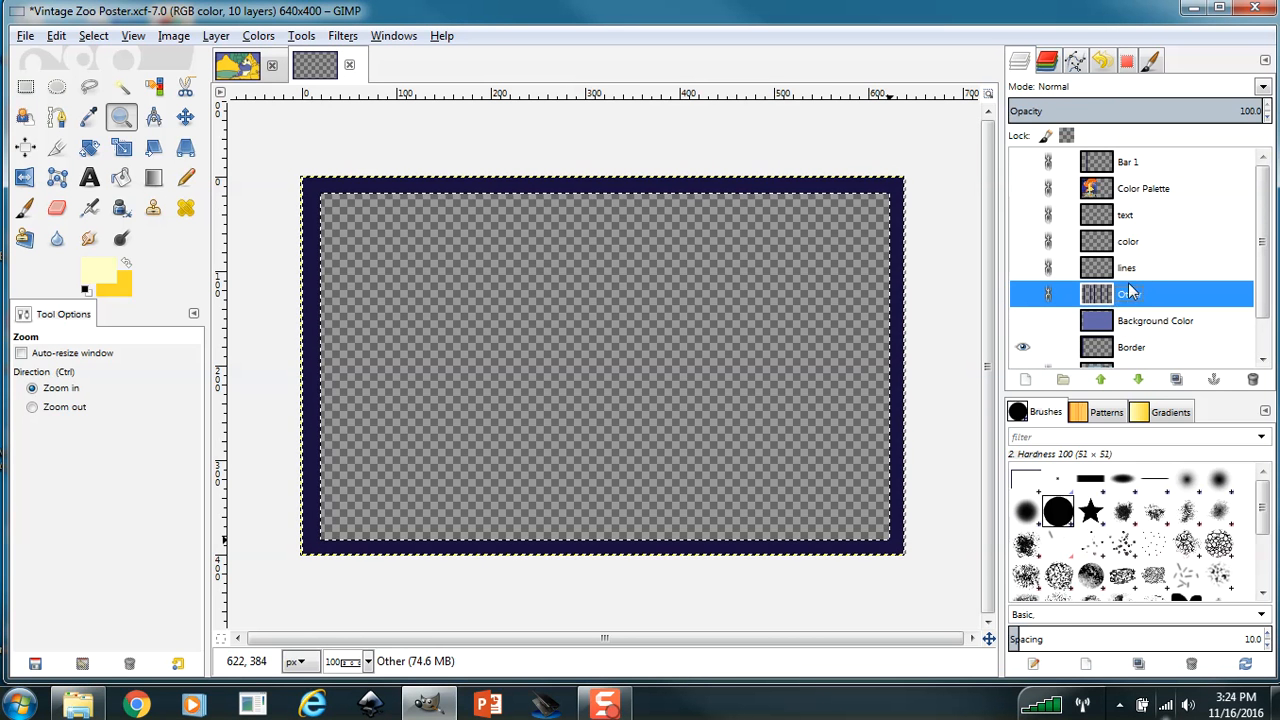
pyautogui.click(1021, 296)
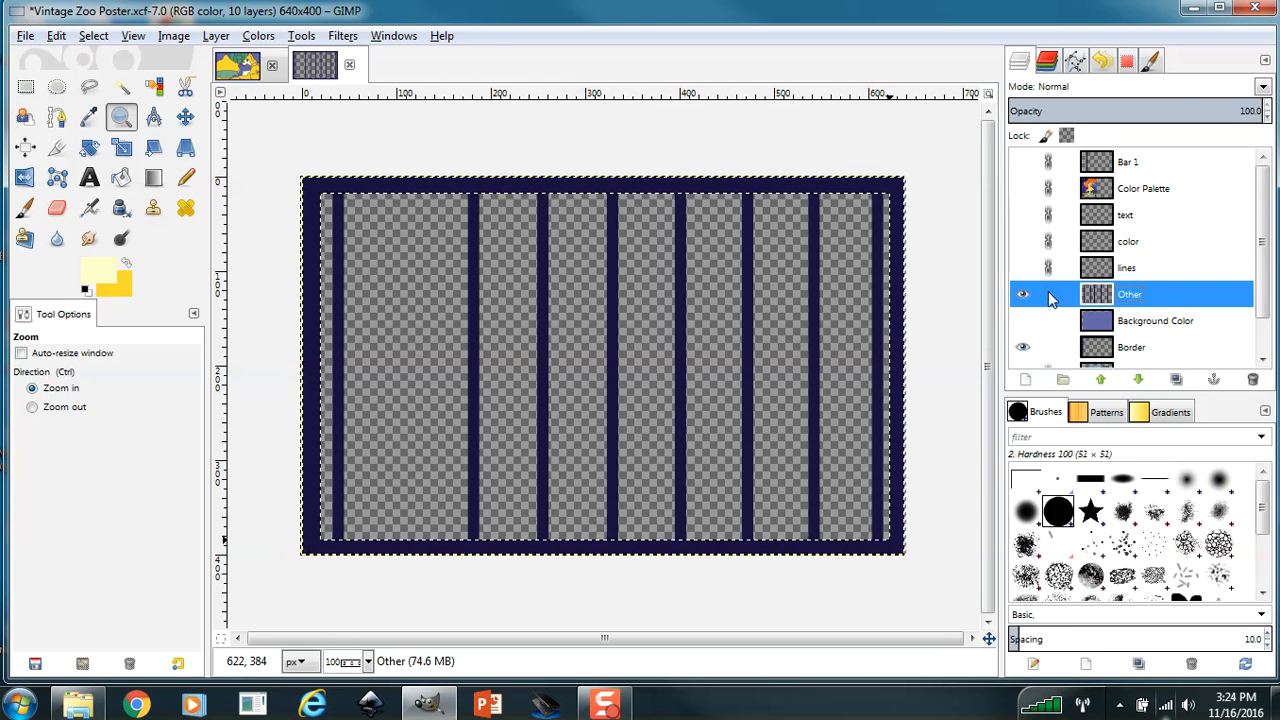
pyautogui.click(1022, 322)
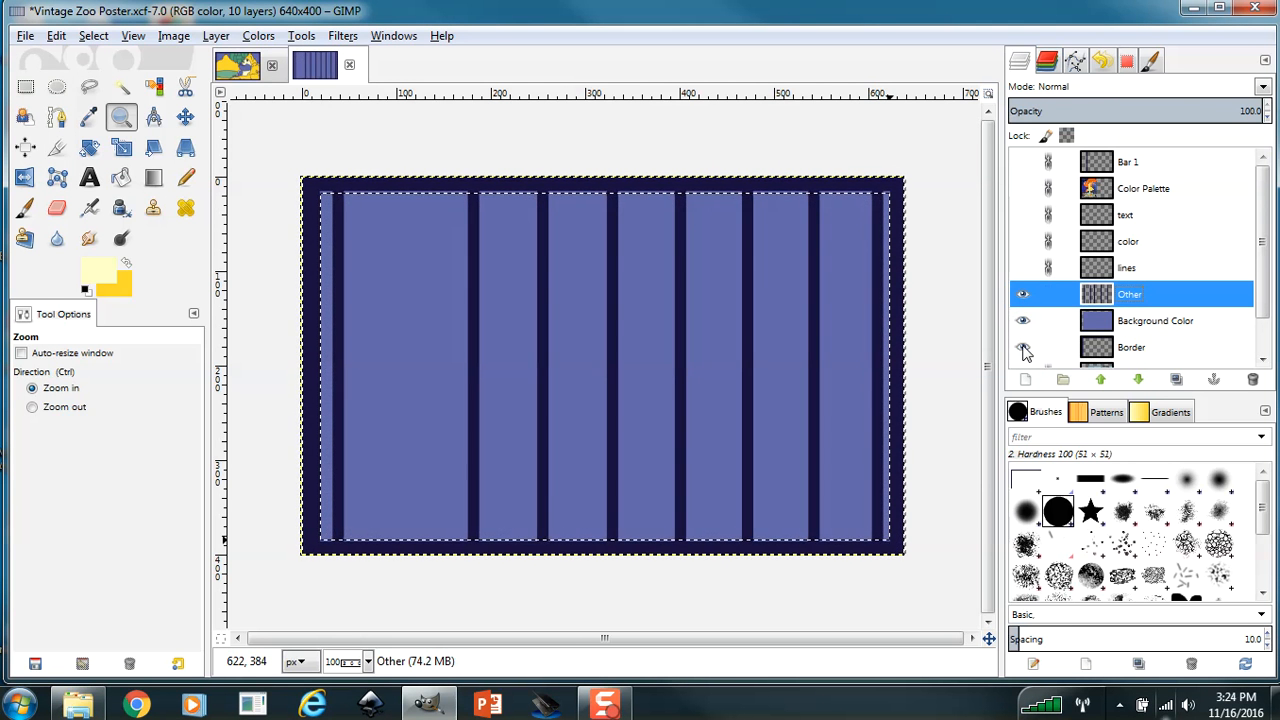
pyautogui.click(1022, 347)
pyautogui.click(1022, 322)
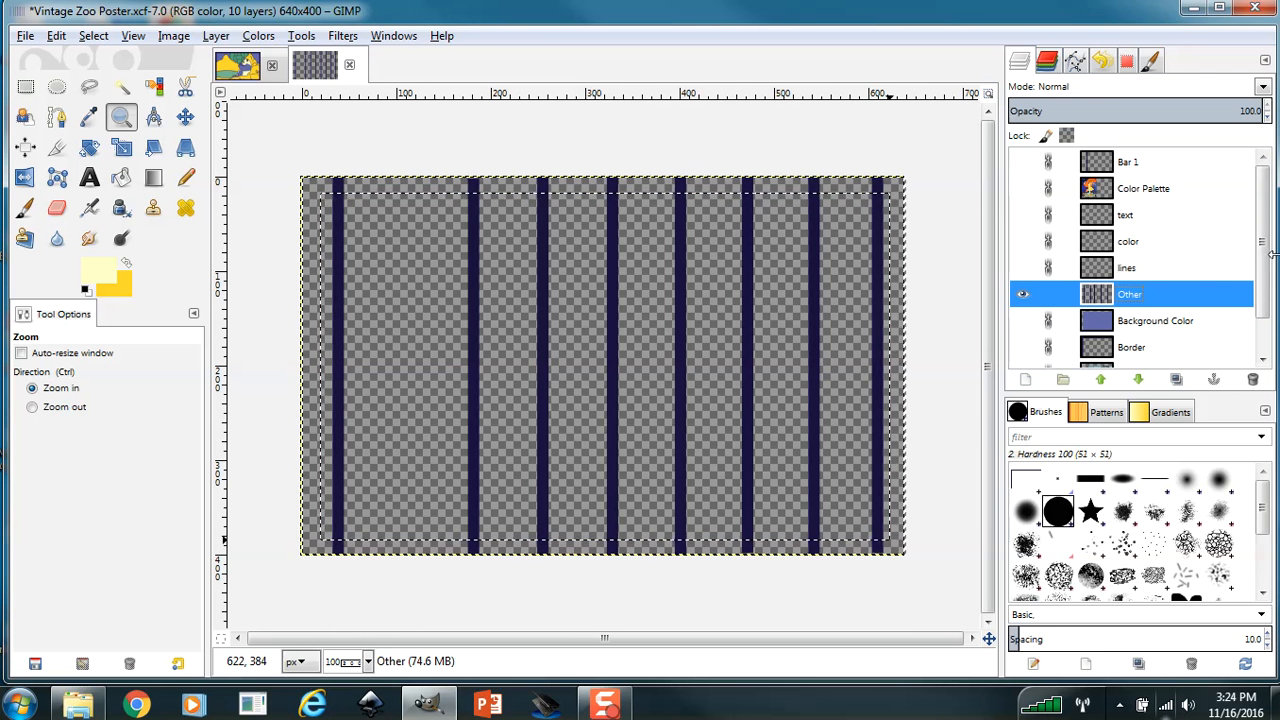
pyautogui.scroll(-1, 1216, 305)
pyautogui.scroll(1, 1213, 290)
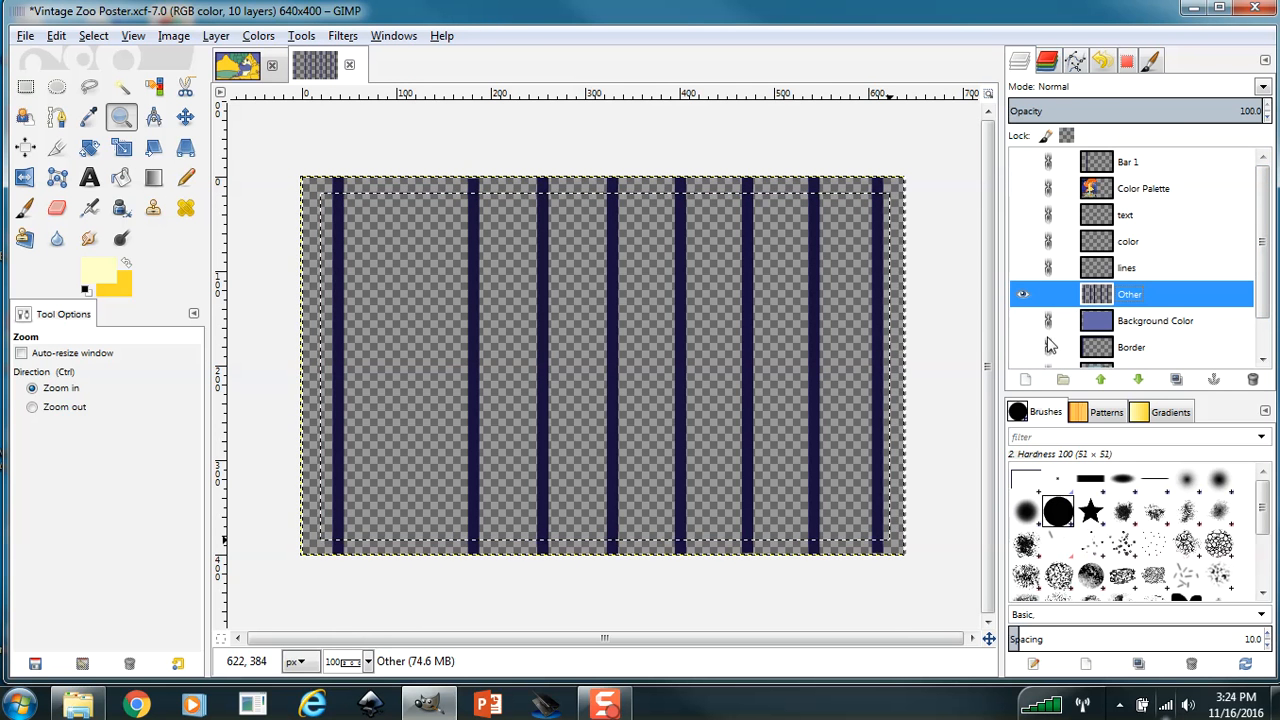
# Replace the frame selection with the whole Other layer, copy its bars and return to the Vintage Zoo Part 3 image.
pyautogui.click(94, 36)
pyautogui.click(109, 87)
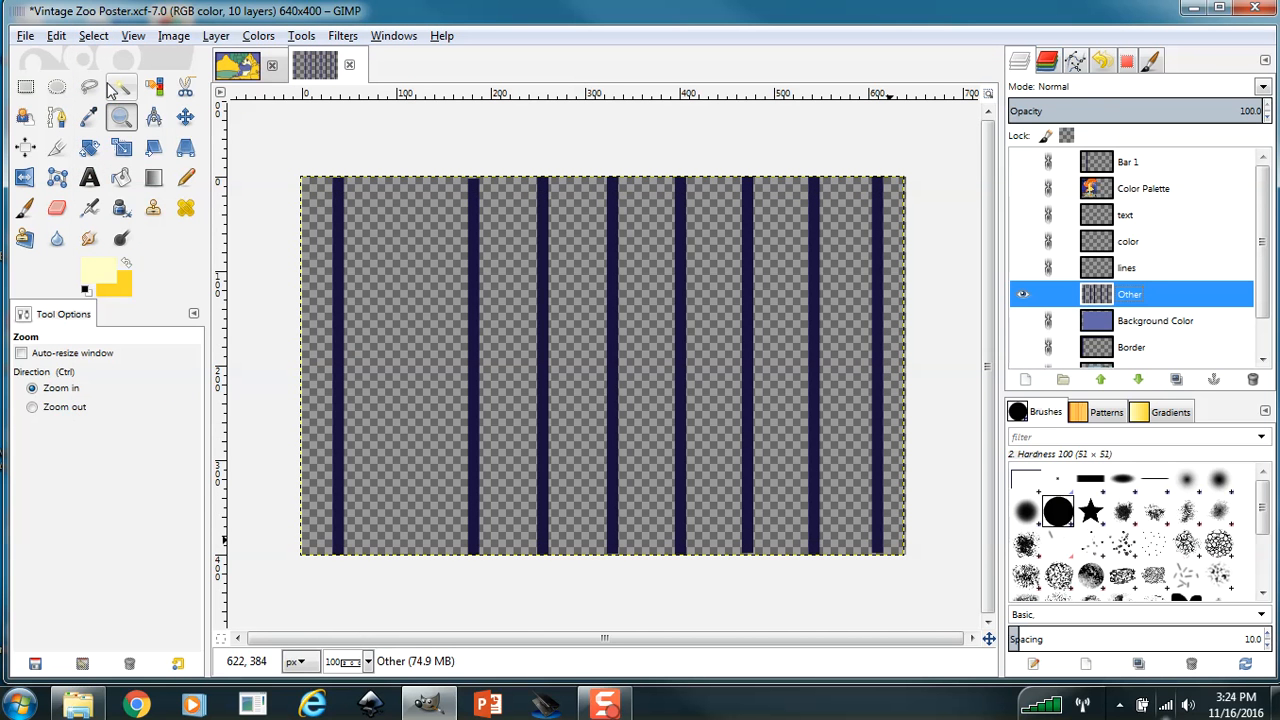
pyautogui.click(92, 37)
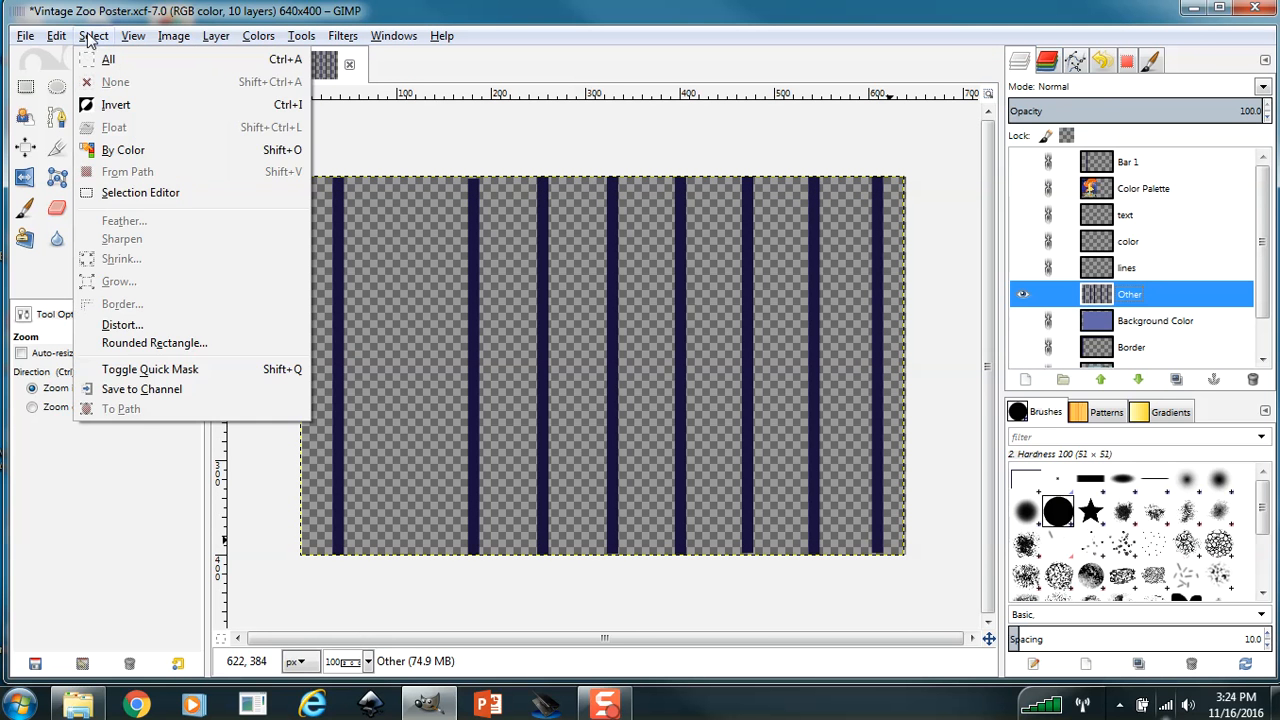
pyautogui.click(106, 60)
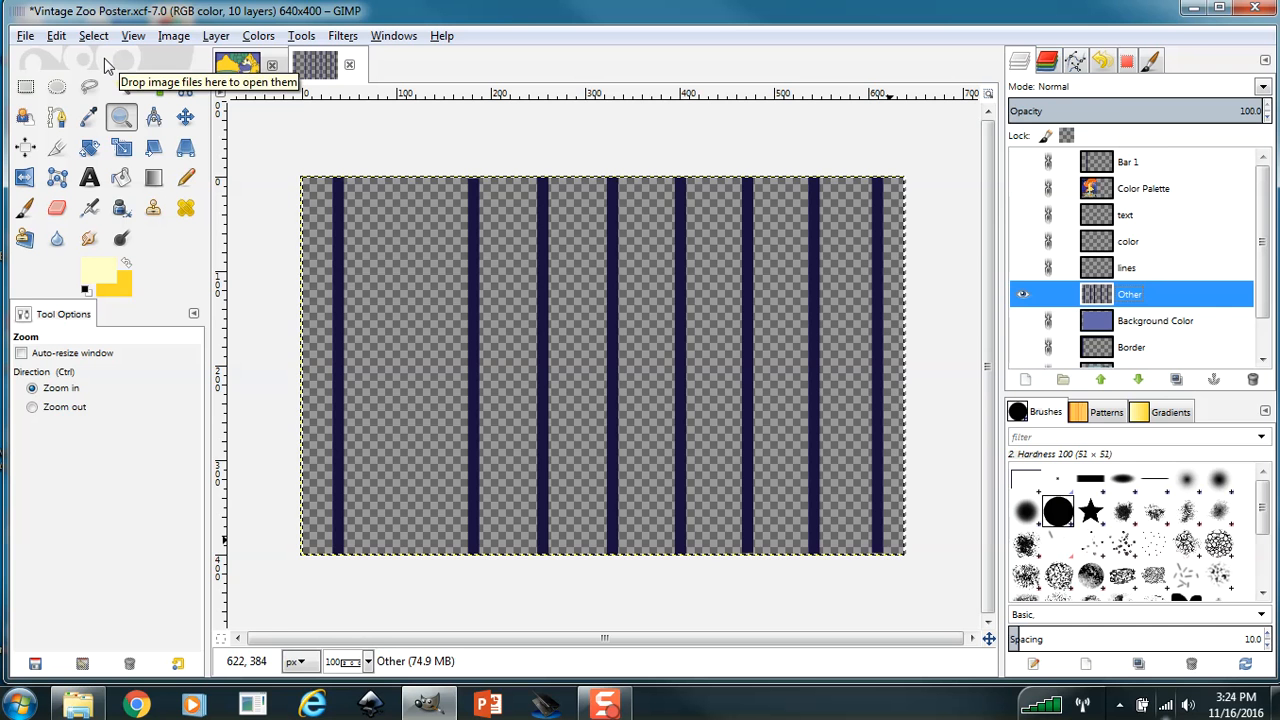
pyautogui.hotkey('ctrl', 'c')
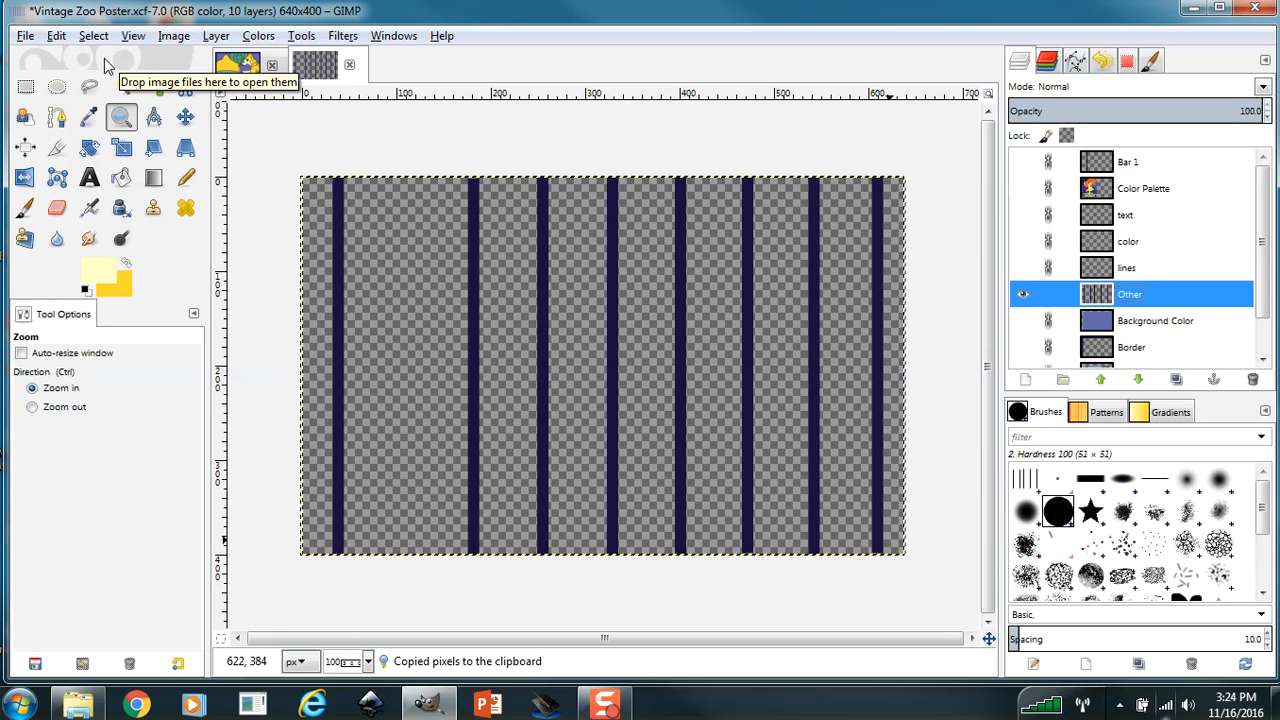
pyautogui.click(243, 63)
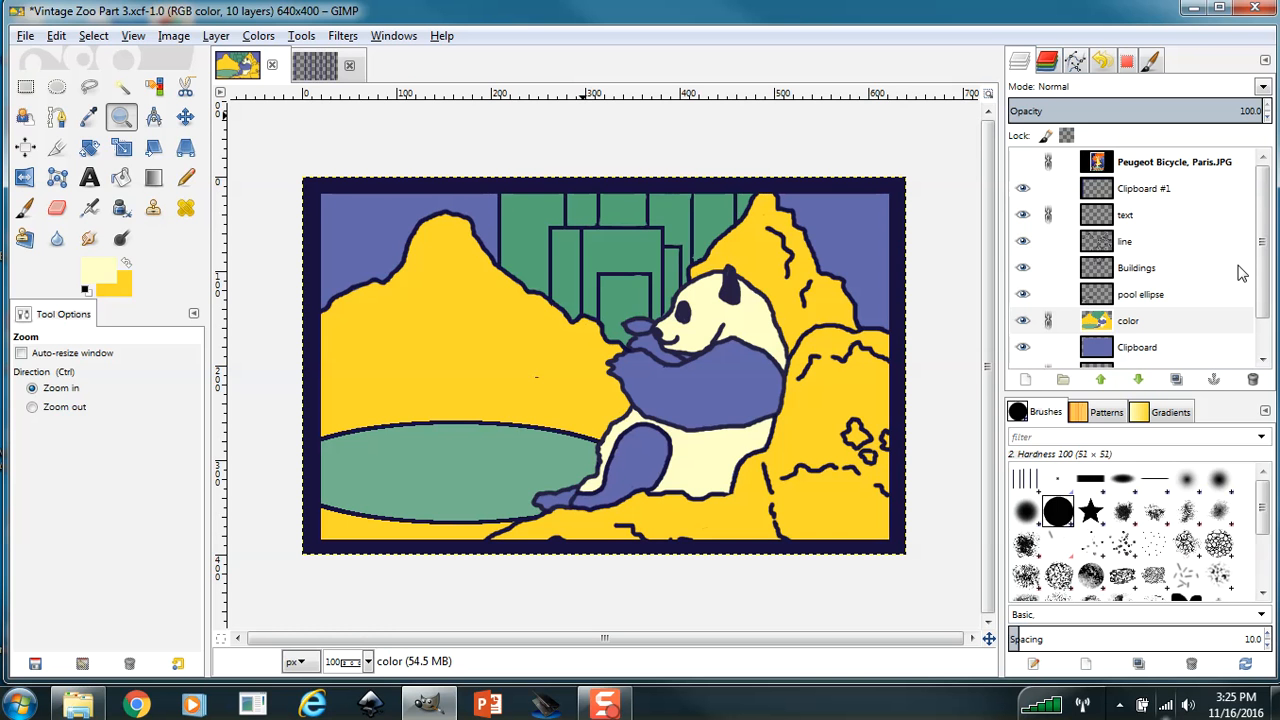
# Try to rename the Clipboard #1 layer that holds the dark frame.
pyautogui.doubleClick(1147, 190)
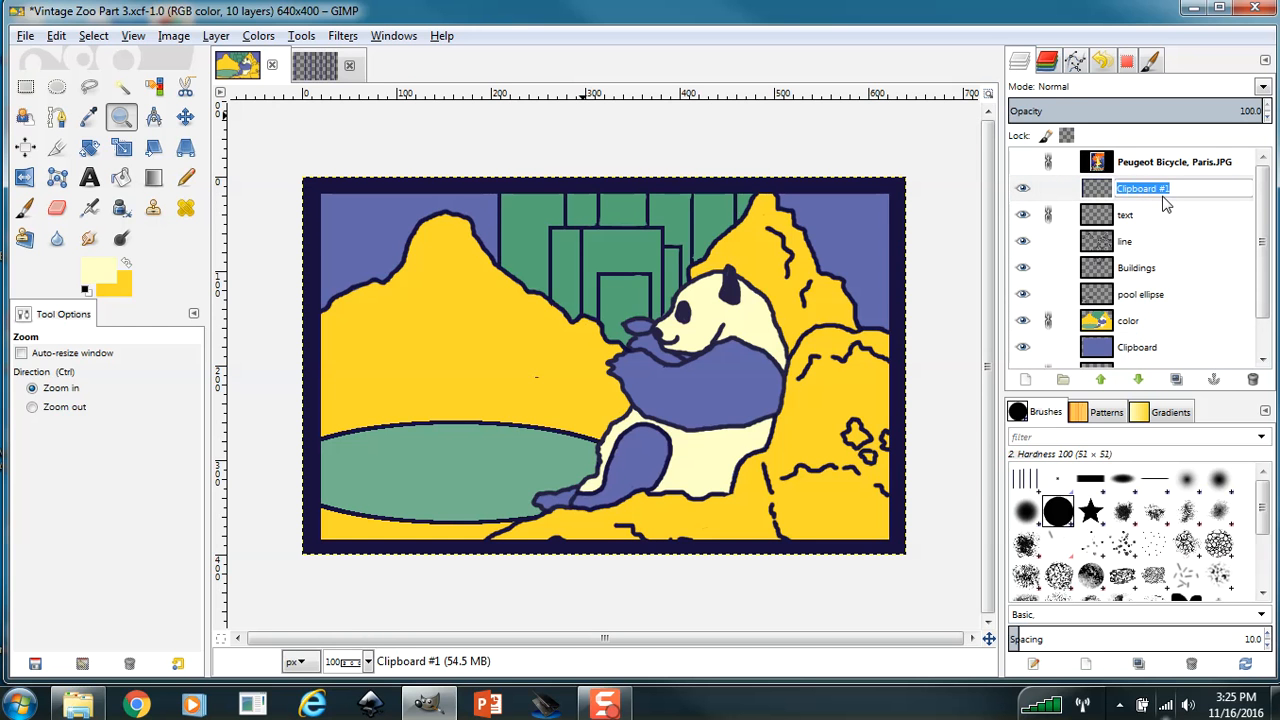
pyautogui.write('Bor')
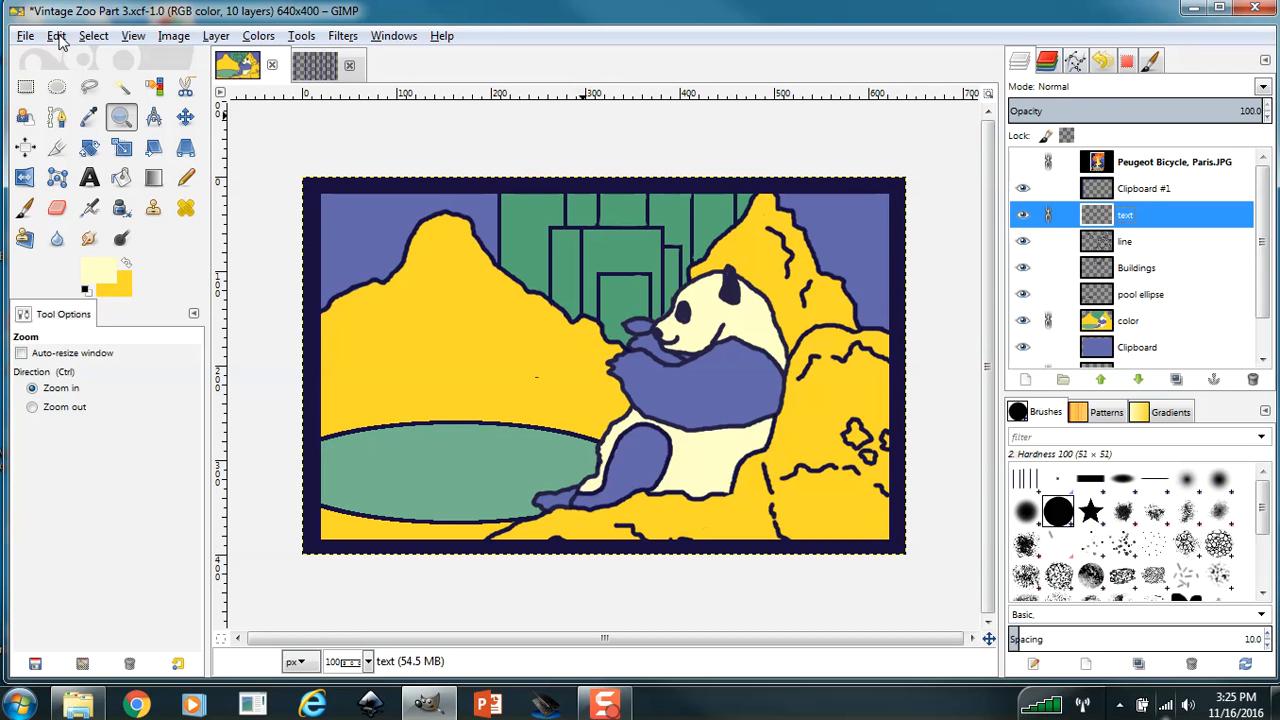
# Paste the copied vertical bars as a new layer in the Vintage Zoo Part 3 image.
pyautogui.click(57, 38)
pyautogui.moveTo(257, 252)
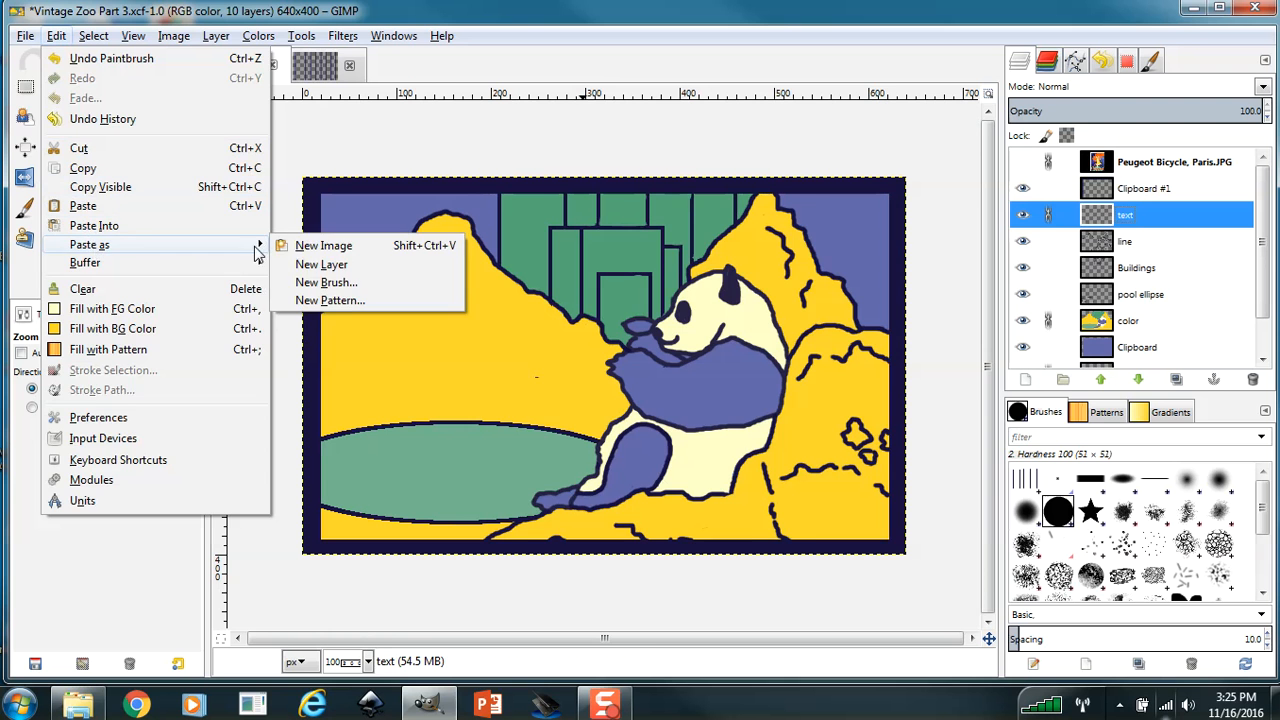
pyautogui.click(318, 264)
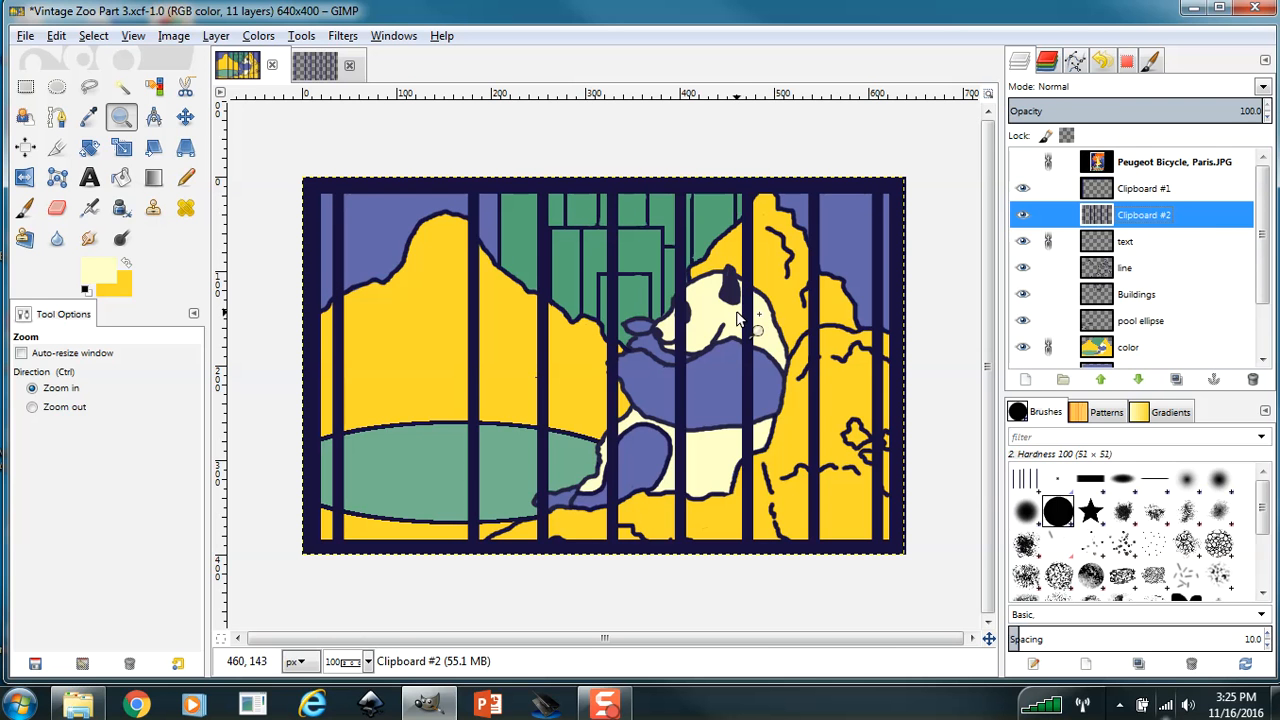
pyautogui.click(605, 704)
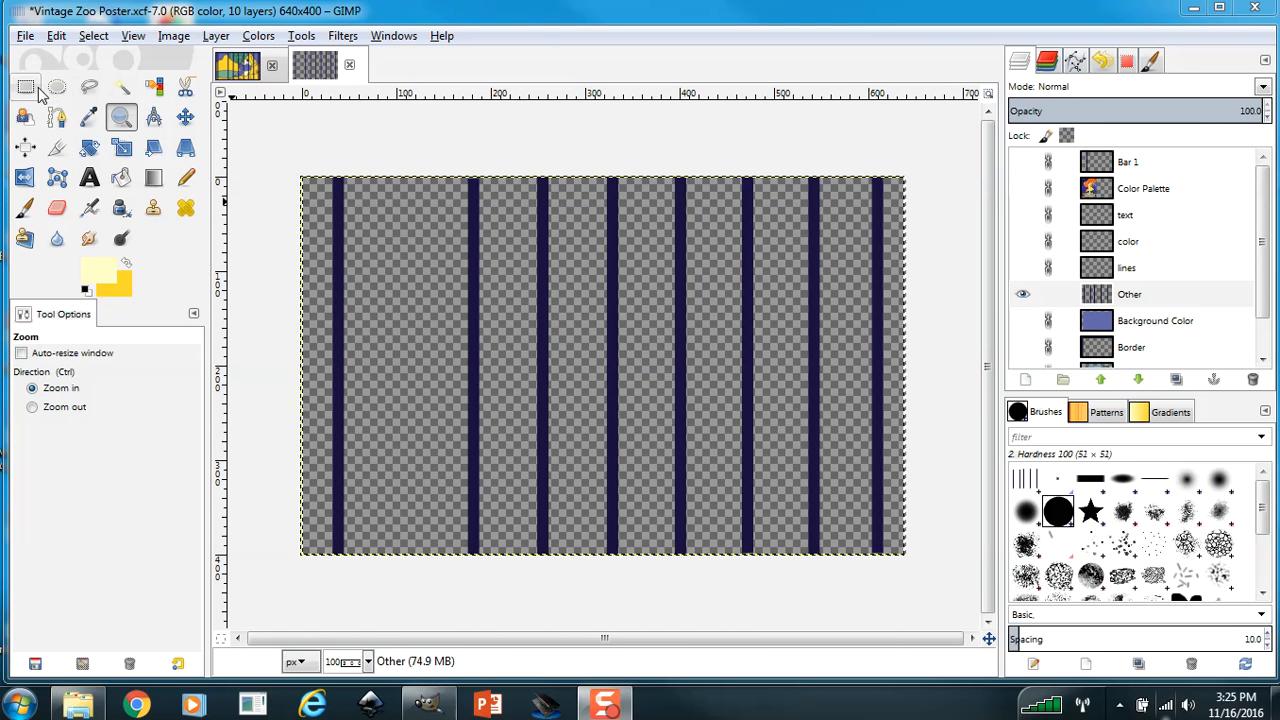
# In the Vintage Zoo Poster image, narrow the bars on the Other layer by deleting full-height rectangular selections over their right edges.
pyautogui.click(26, 87)
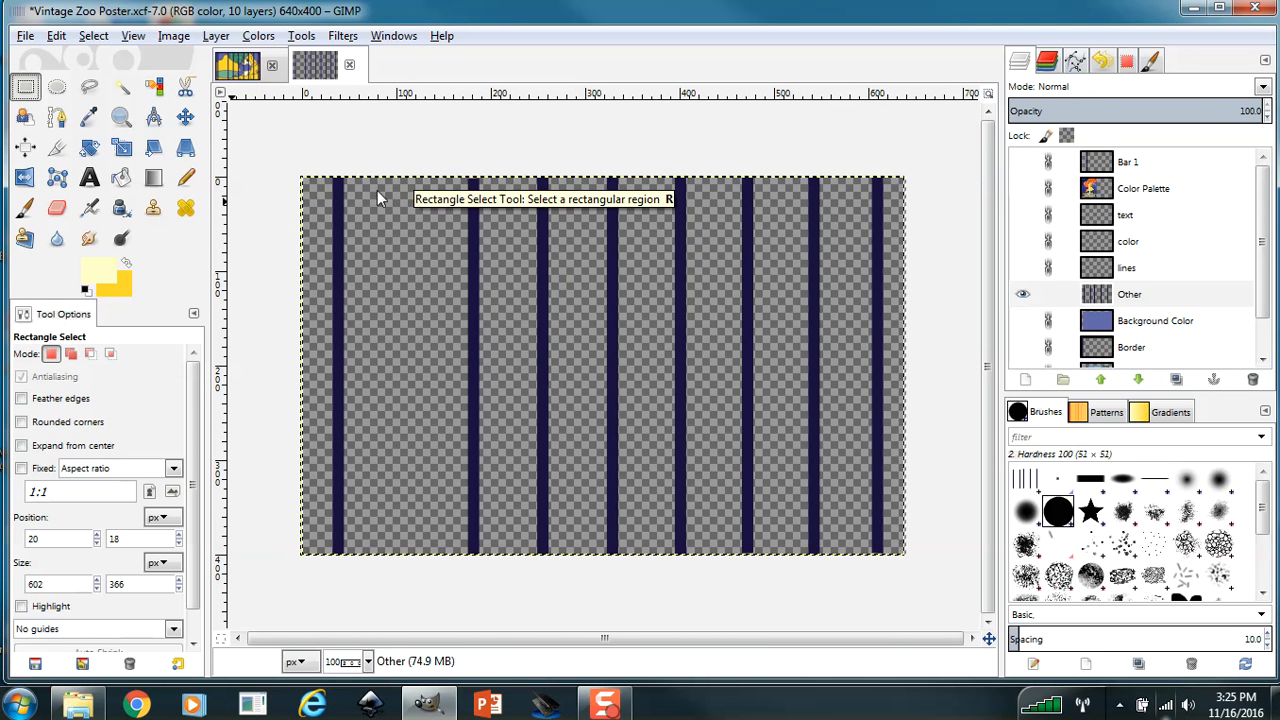
pyautogui.click(342, 183)
pyautogui.moveTo(342, 183); pyautogui.dragTo(369, 580)
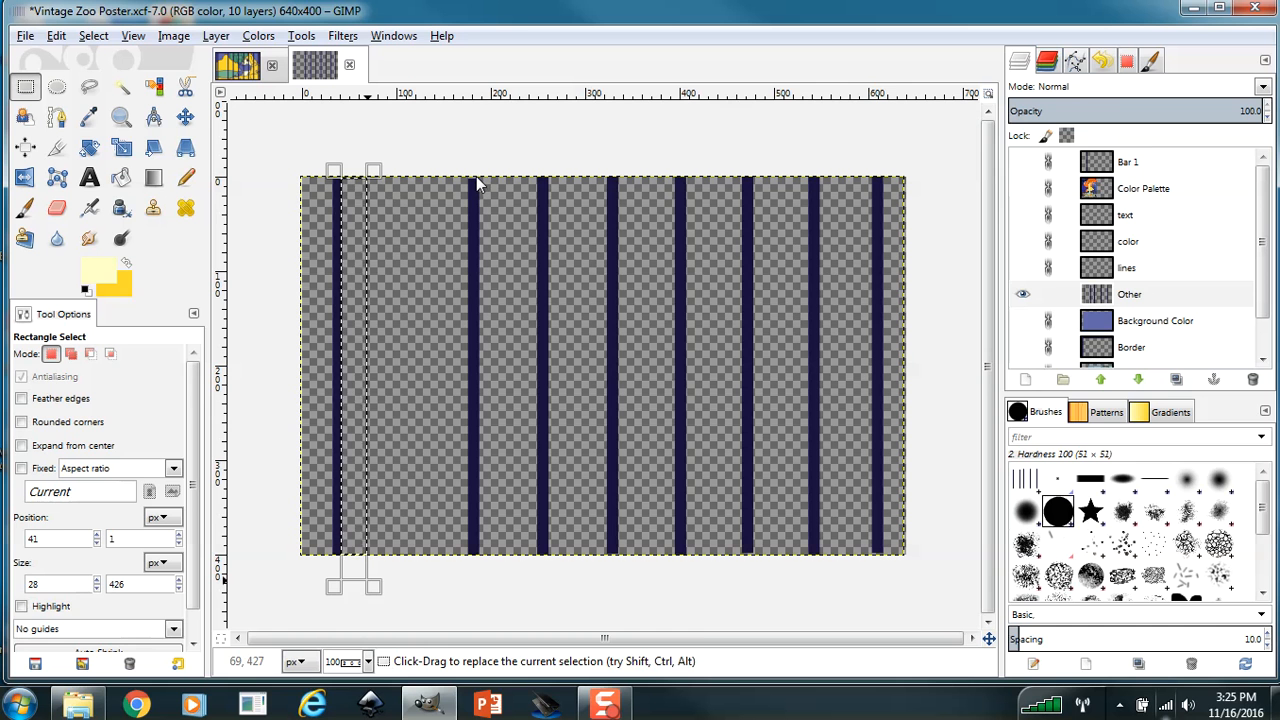
pyautogui.moveTo(476, 183); pyautogui.dragTo(505, 566)
pyautogui.moveTo(543, 179); pyautogui.dragTo(544, 181)
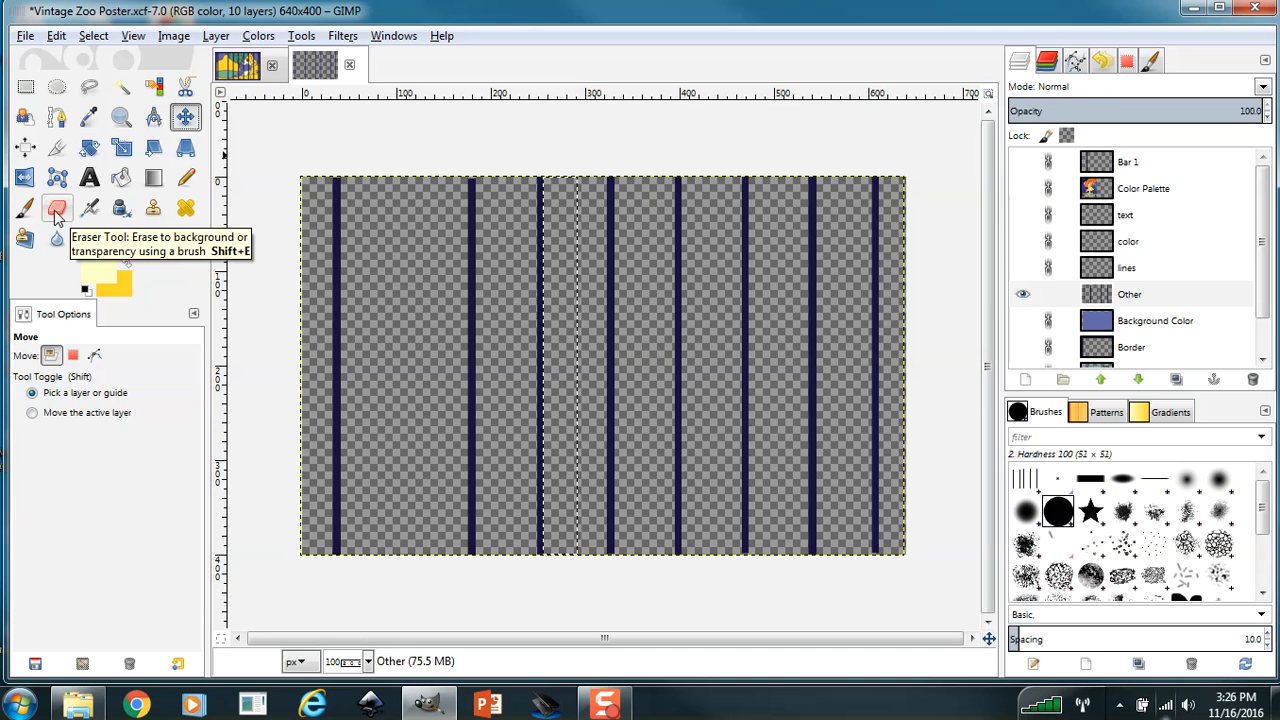
# Clear the selection and erase the third bar on the Other layer, starting with the Eraser at size 12.
pyautogui.click(57, 210)
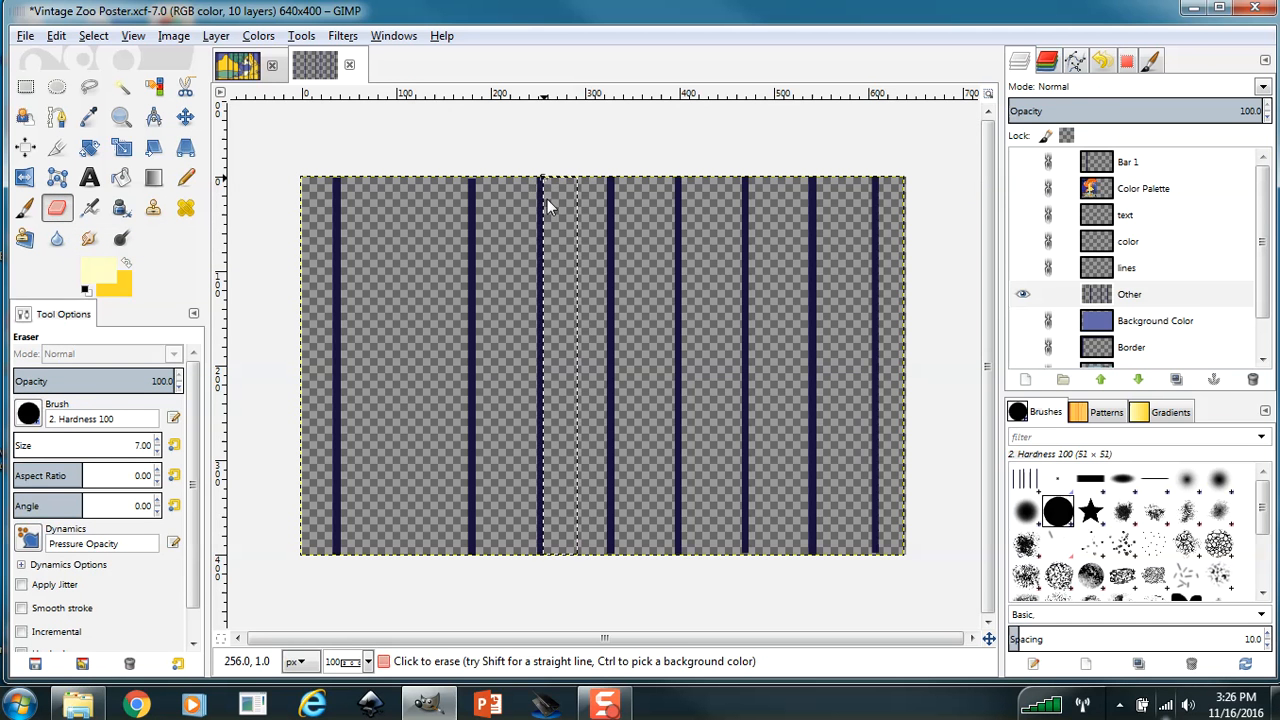
pyautogui.click(1157, 294)
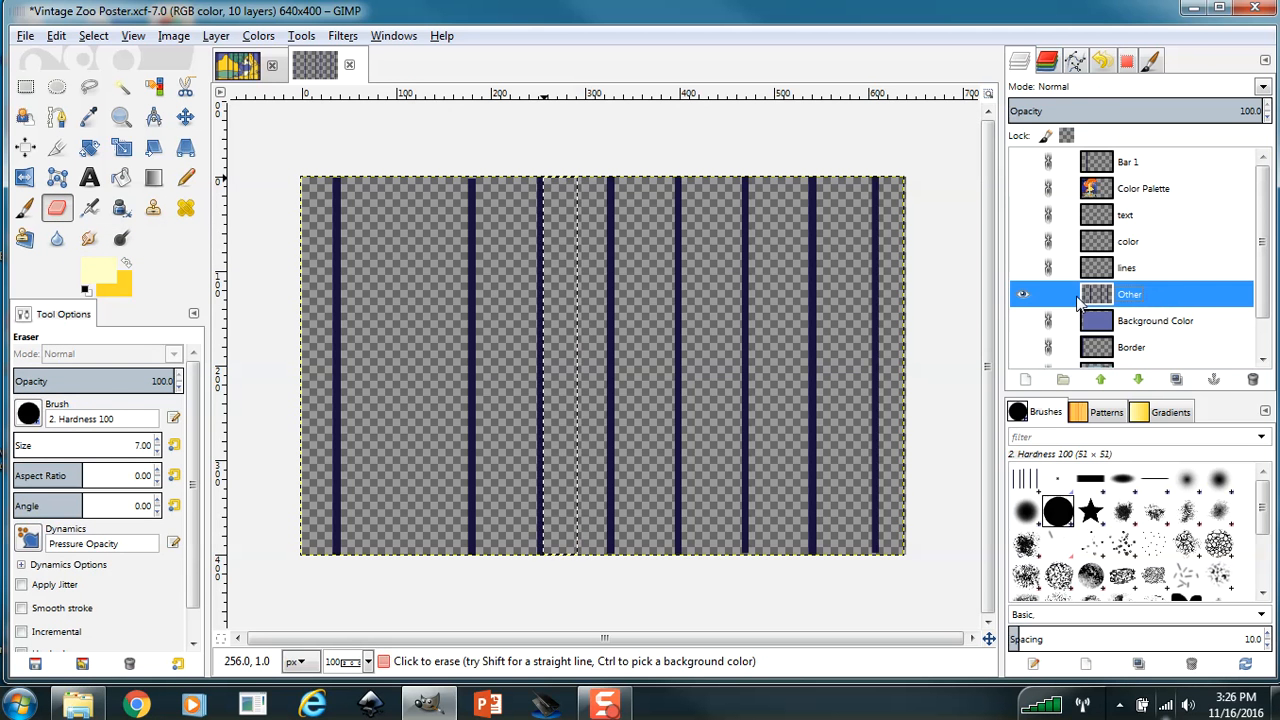
pyautogui.click(157, 441)
pyautogui.click(157, 441)
pyautogui.click(157, 441)
pyautogui.click(157, 441)
pyautogui.click(157, 441)
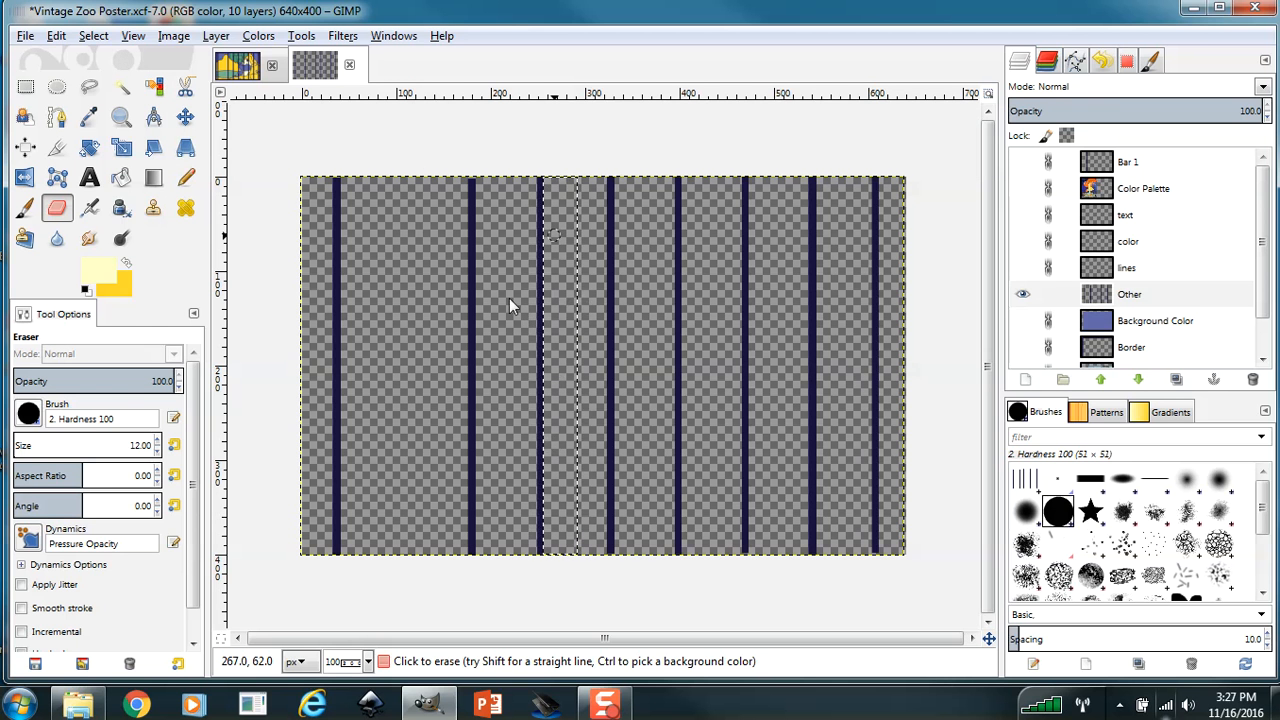
pyautogui.click(93, 35)
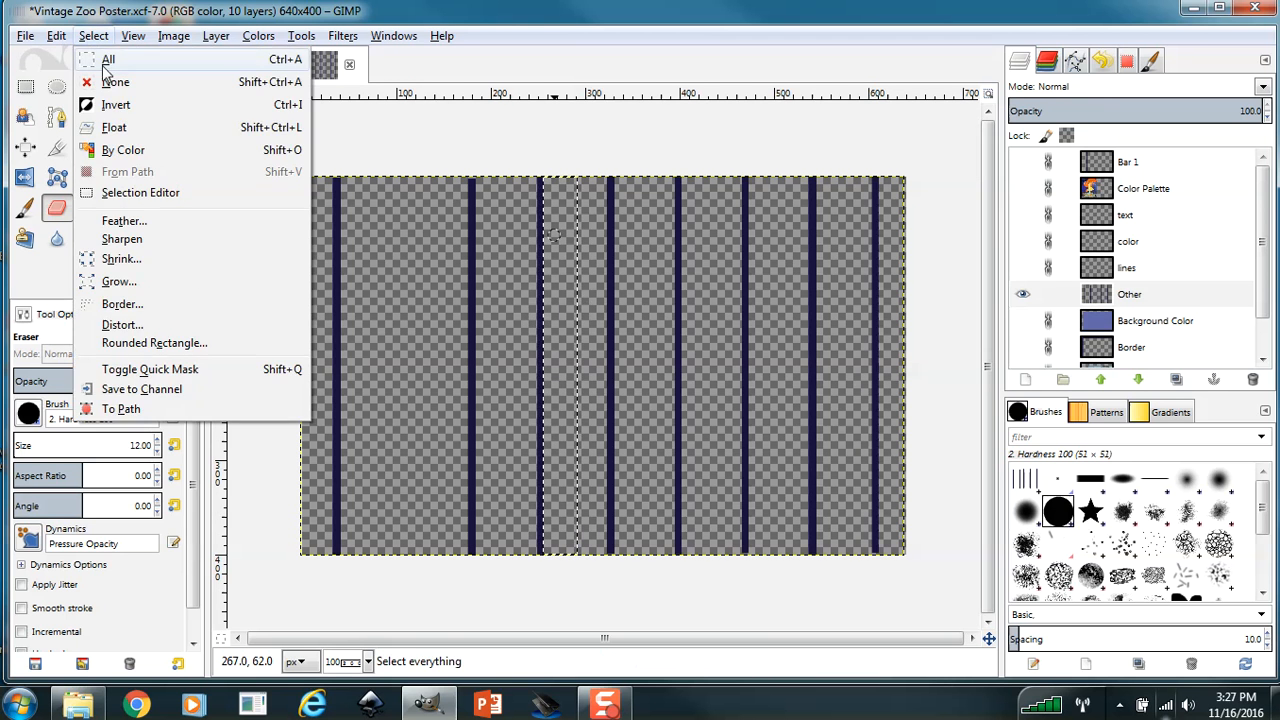
pyautogui.click(108, 82)
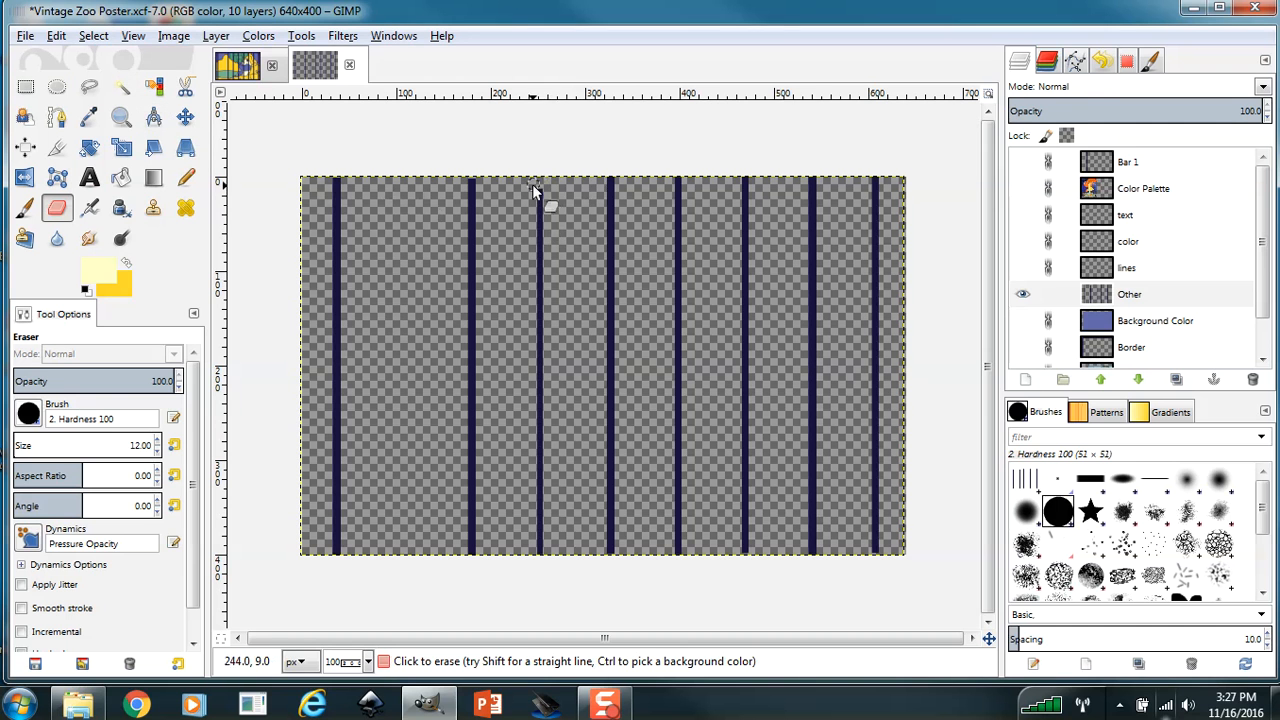
pyautogui.moveTo(532, 184)
pyautogui.mouseDown()
pyautogui.moveTo(525, 226)
pyautogui.moveTo(527, 203)
pyautogui.moveTo(535, 274)
pyautogui.moveTo(541, 203)
pyautogui.moveTo(533, 338)
pyautogui.mouseUp()
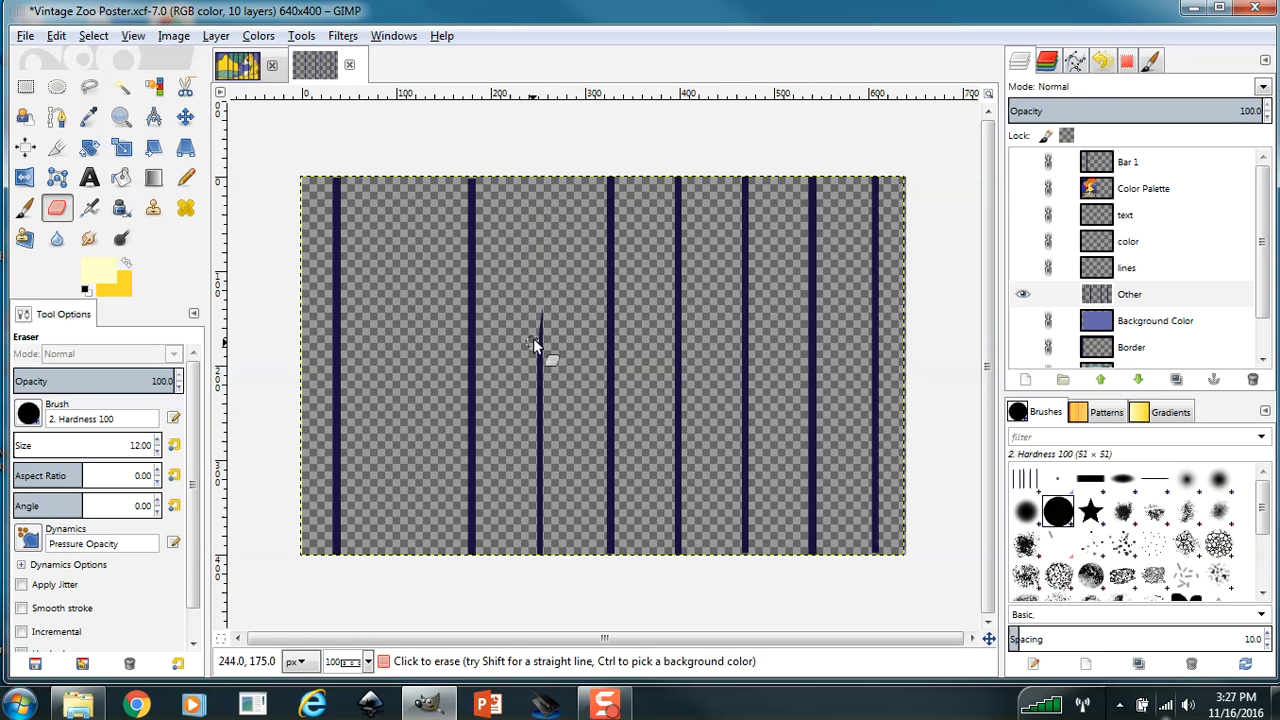
pyautogui.moveTo(532, 398); pyautogui.dragTo(543, 334)
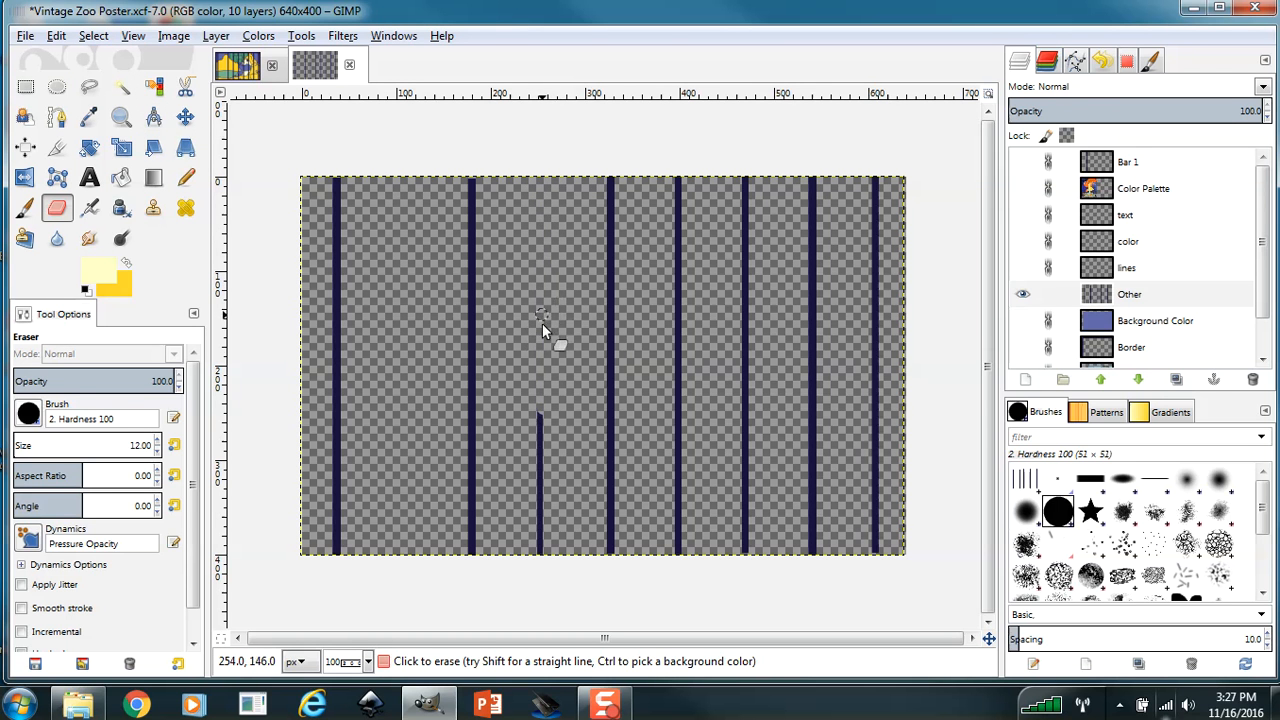
pyautogui.click(158, 441)
pyautogui.moveTo(533, 420); pyautogui.dragTo(531, 581)
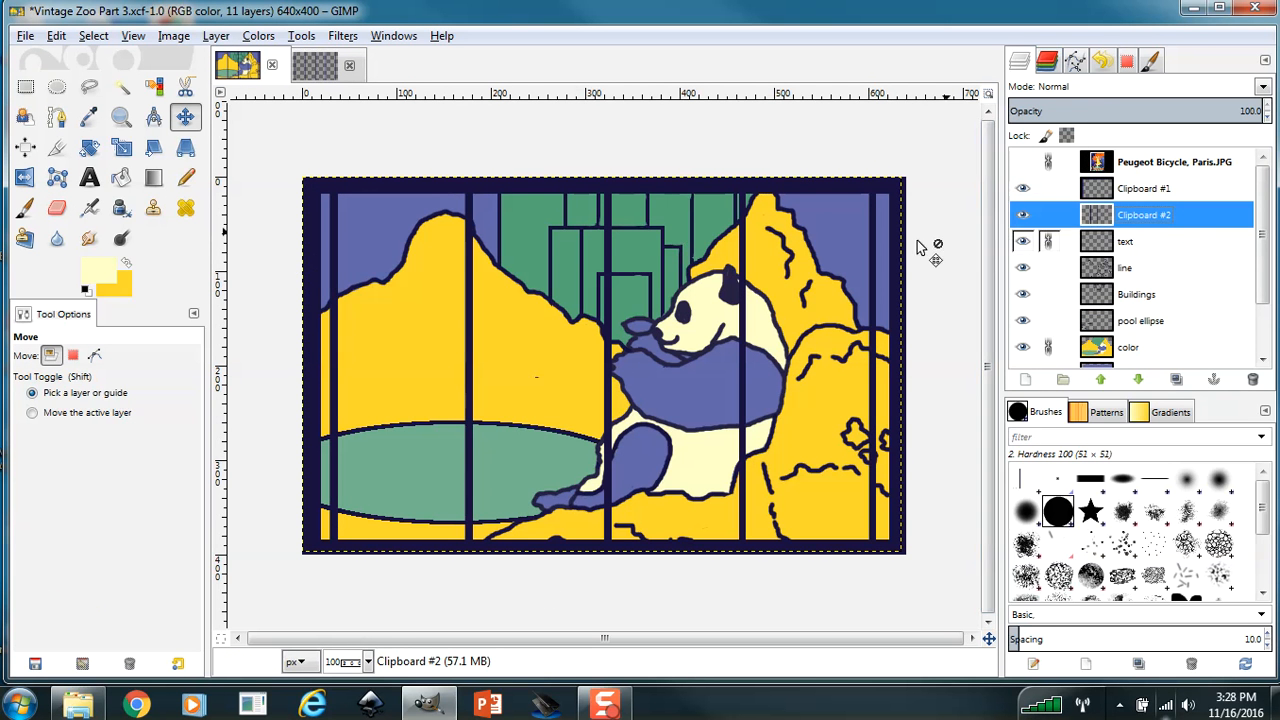
# Undo the trial shift of the scene, link the Clipboard #1, line, Buildings and pool ellipse layers, and move the Clipboard #2 bars left.
pyautogui.moveTo(455, 310); pyautogui.dragTo(472, 309)
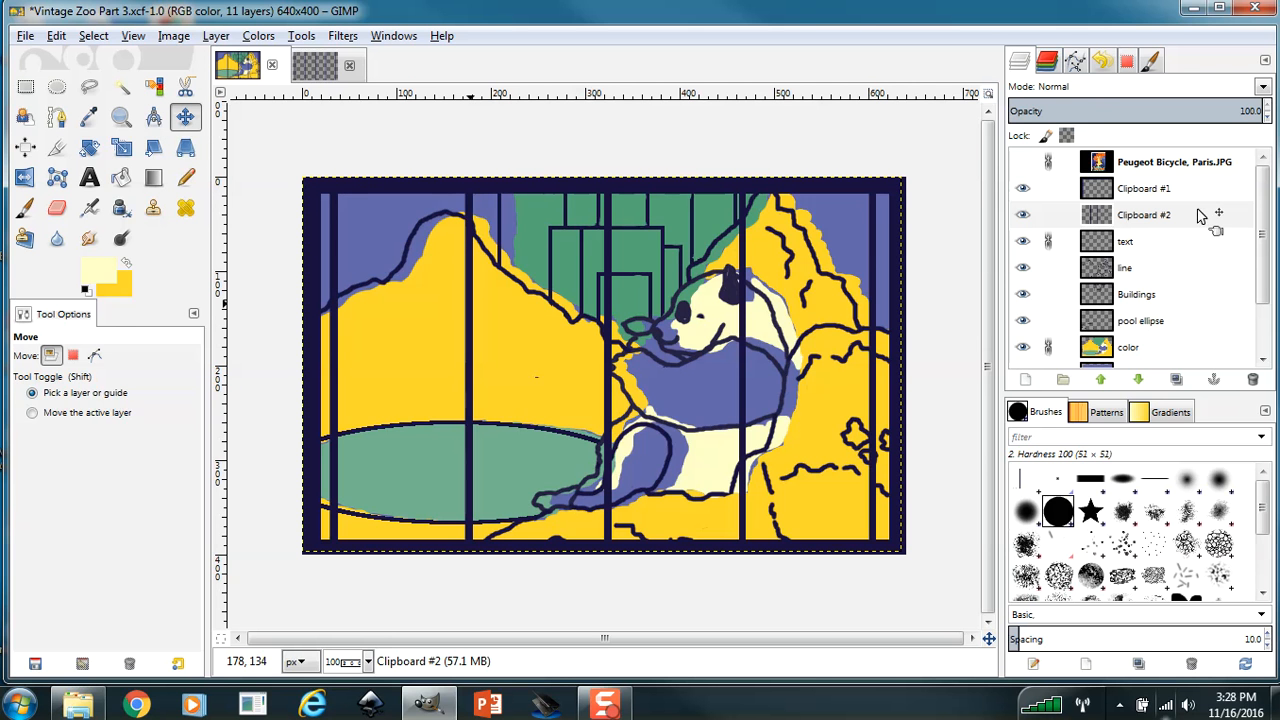
pyautogui.hotkey('ctrl', 'z')
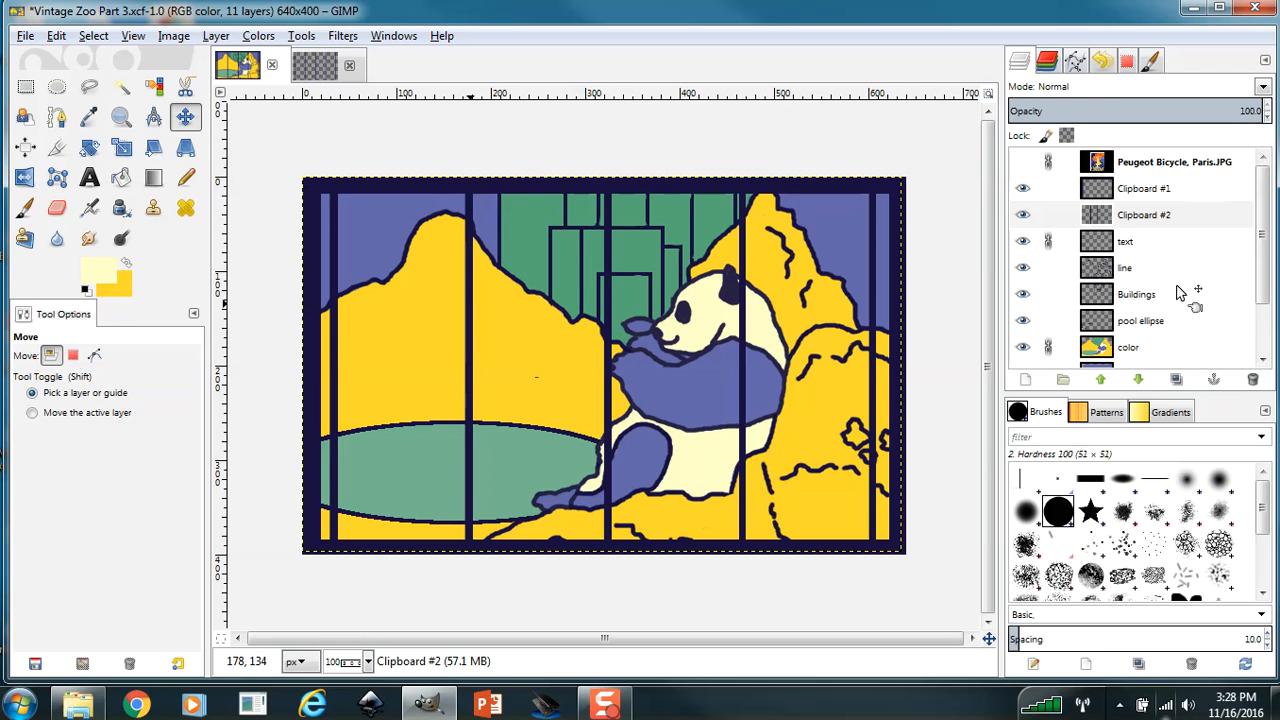
pyautogui.click(1048, 267)
pyautogui.click(1048, 294)
pyautogui.click(1048, 320)
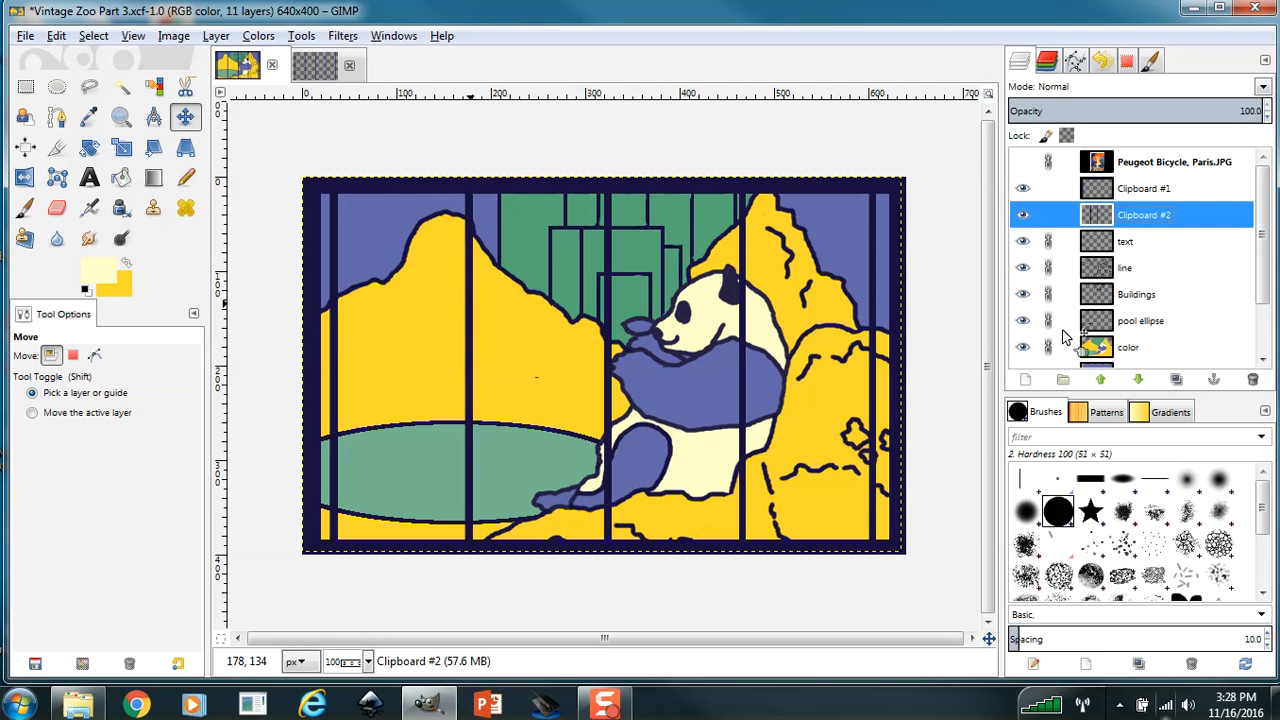
pyautogui.click(1048, 188)
pyautogui.moveTo(1265, 197)
pyautogui.mouseDown()
pyautogui.moveTo(1266, 280)
pyautogui.moveTo(1260, 206)
pyautogui.mouseUp()
pyautogui.moveTo(612, 285); pyautogui.dragTo(586, 281)
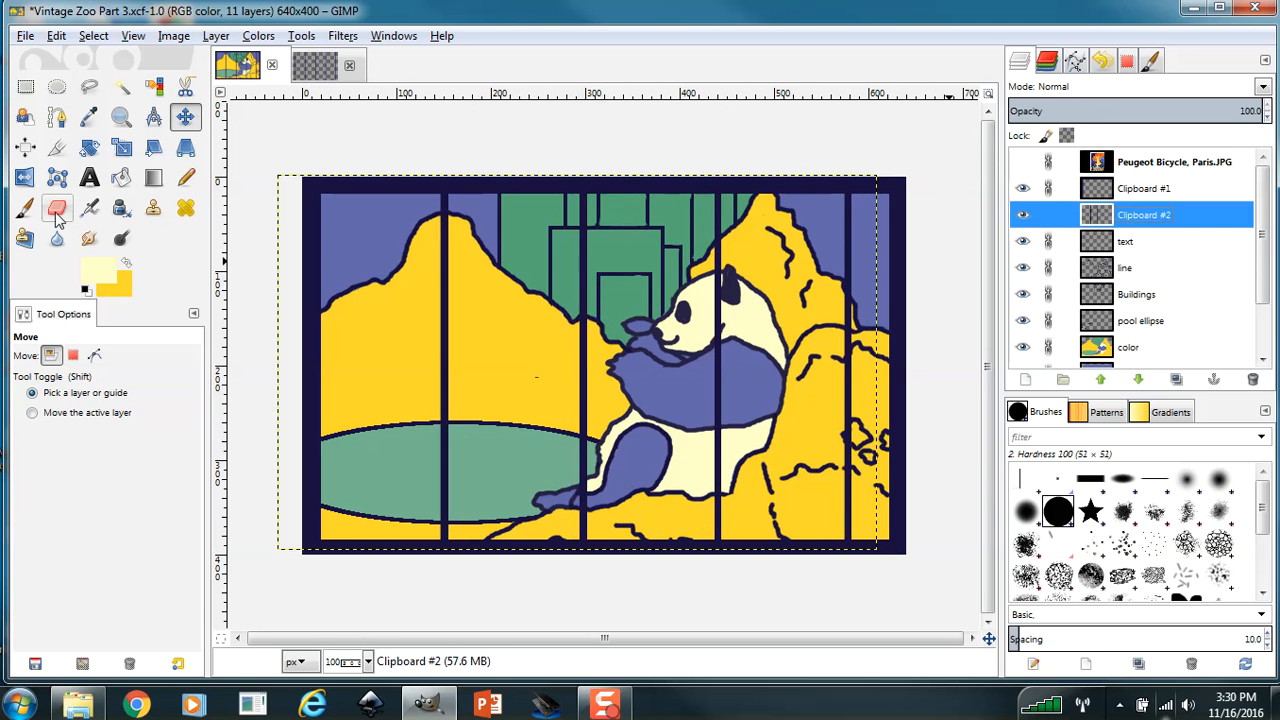
# Erase cuts across the bar over the mountain peak and the pool on the Clipboard #2 layer, with the Eraser at size 3.
pyautogui.click(57, 210)
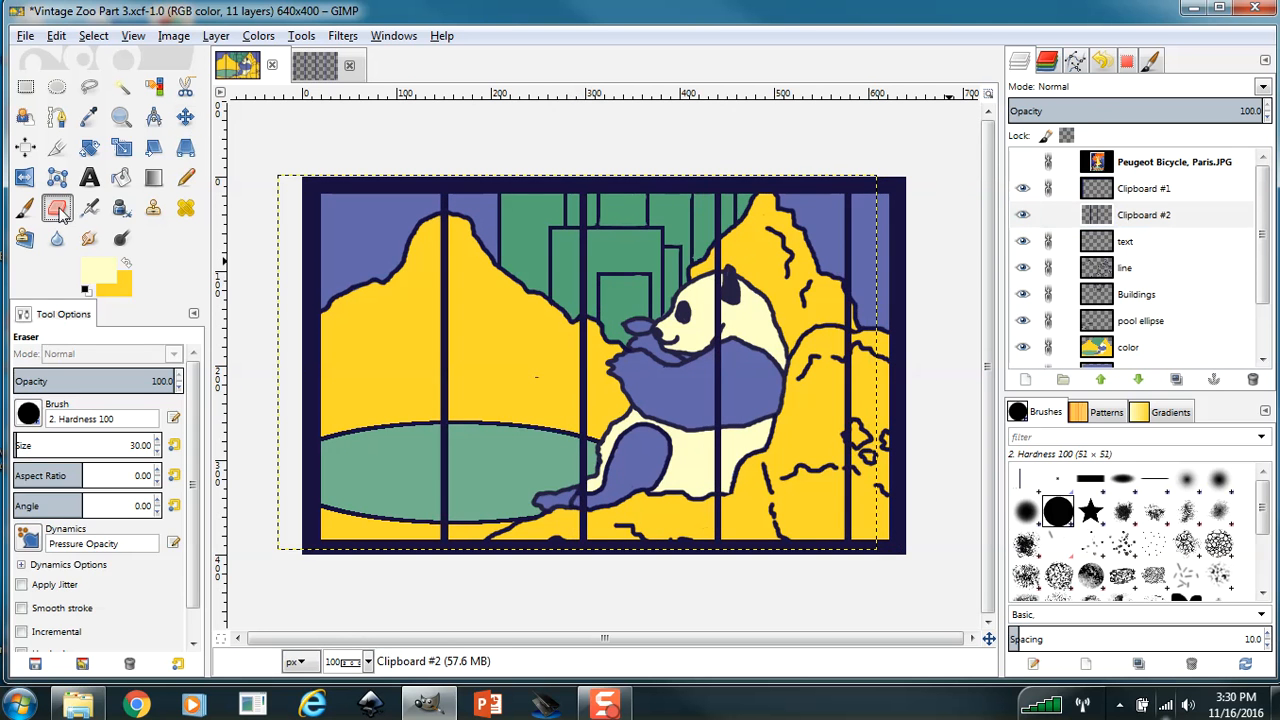
pyautogui.click(157, 453)
pyautogui.click(157, 451)
pyautogui.press('2')
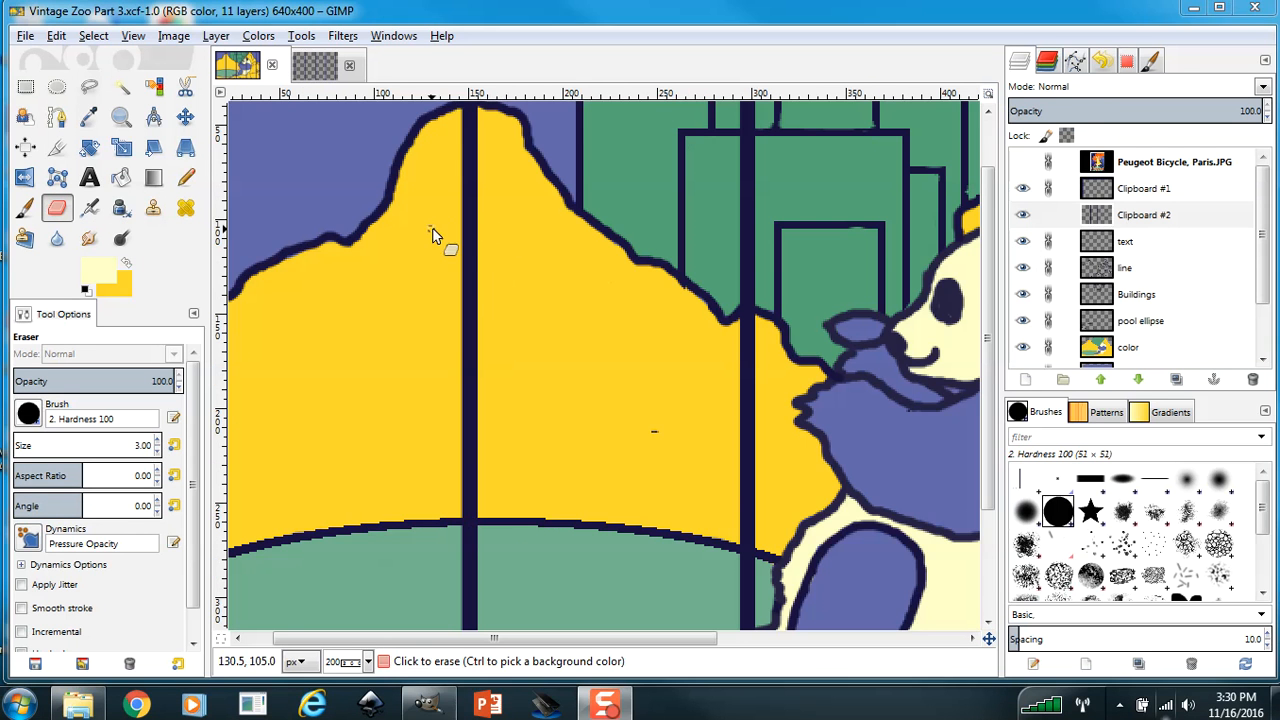
pyautogui.moveTo(469, 226); pyautogui.dragTo(488, 222)
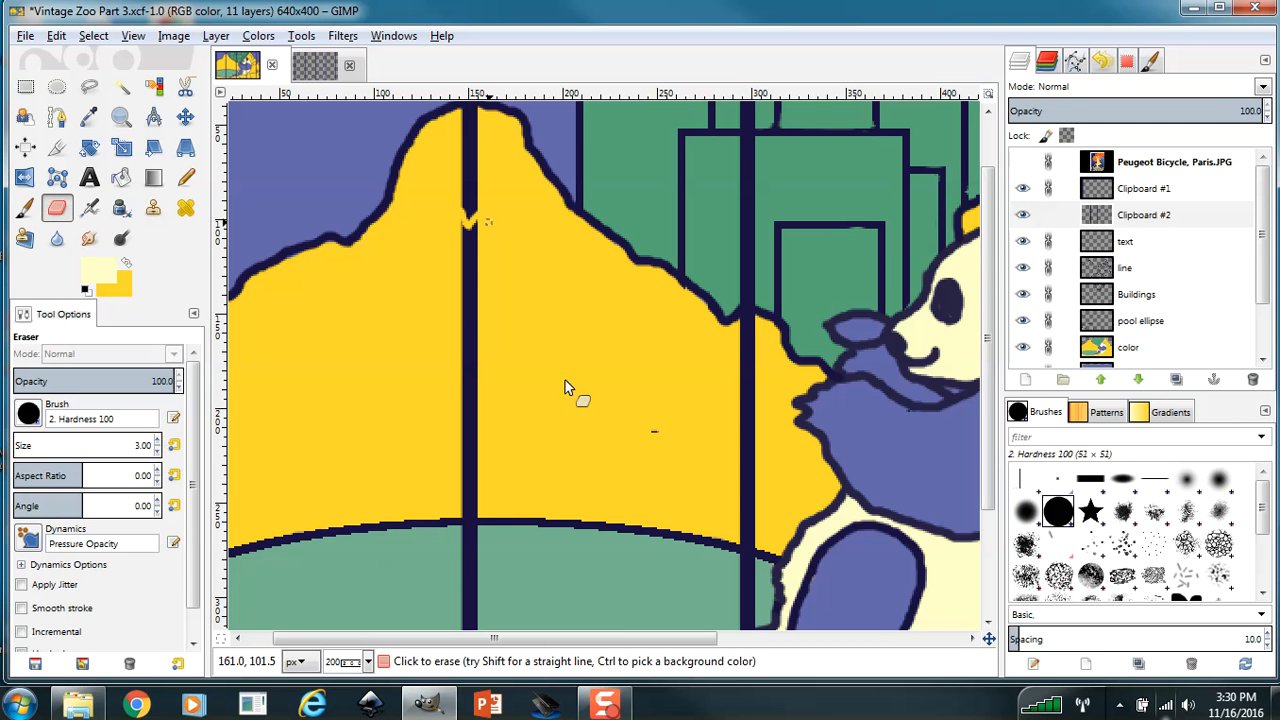
pyautogui.scroll(-3, 856, 432)
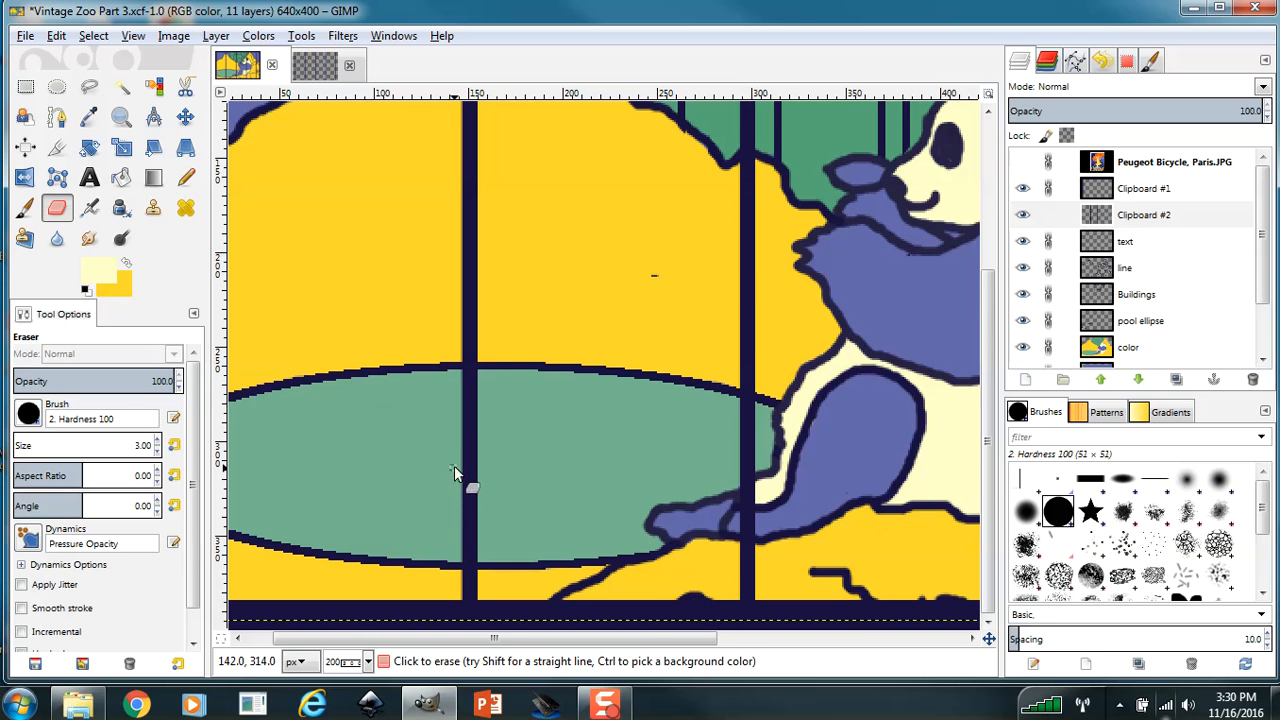
pyautogui.moveTo(454, 466)
pyautogui.mouseDown()
pyautogui.moveTo(471, 496)
pyautogui.moveTo(483, 484)
pyautogui.mouseUp()
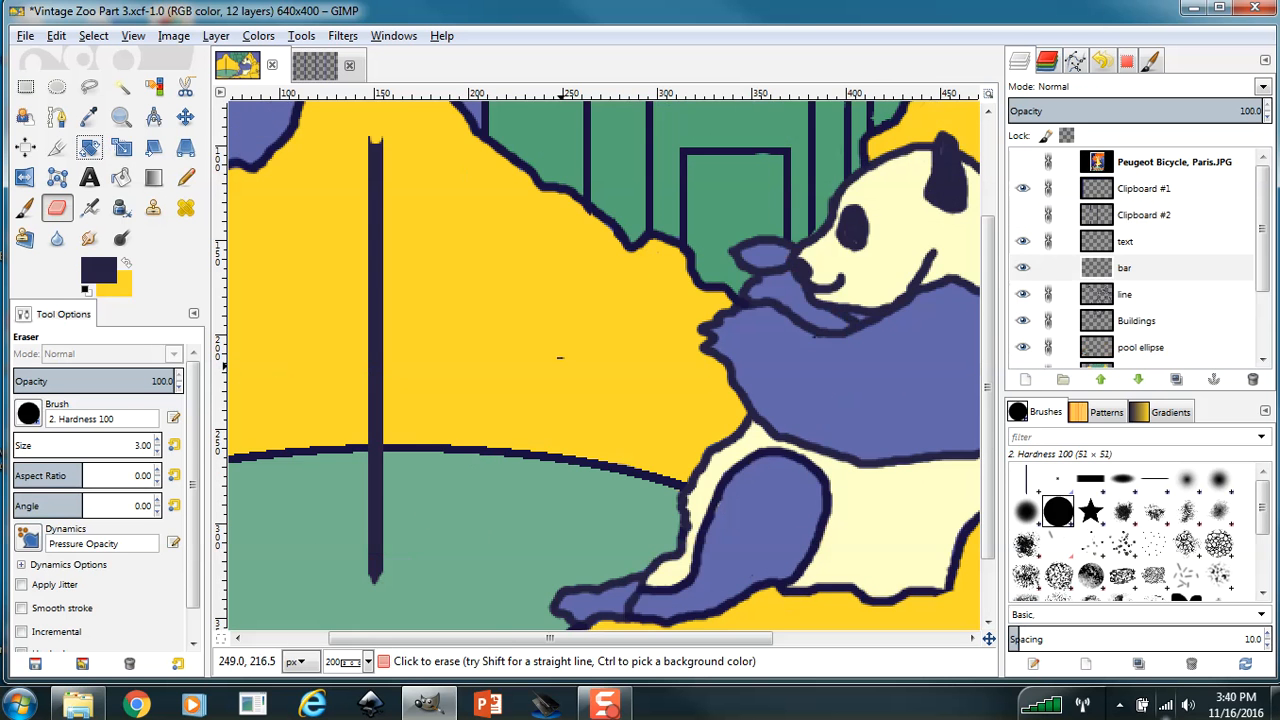
# Save the image and rotate the bar layer by 52.94 degrees.
pyautogui.hotkey('ctrl', 's')
pyautogui.hotkey('shift', 'r')
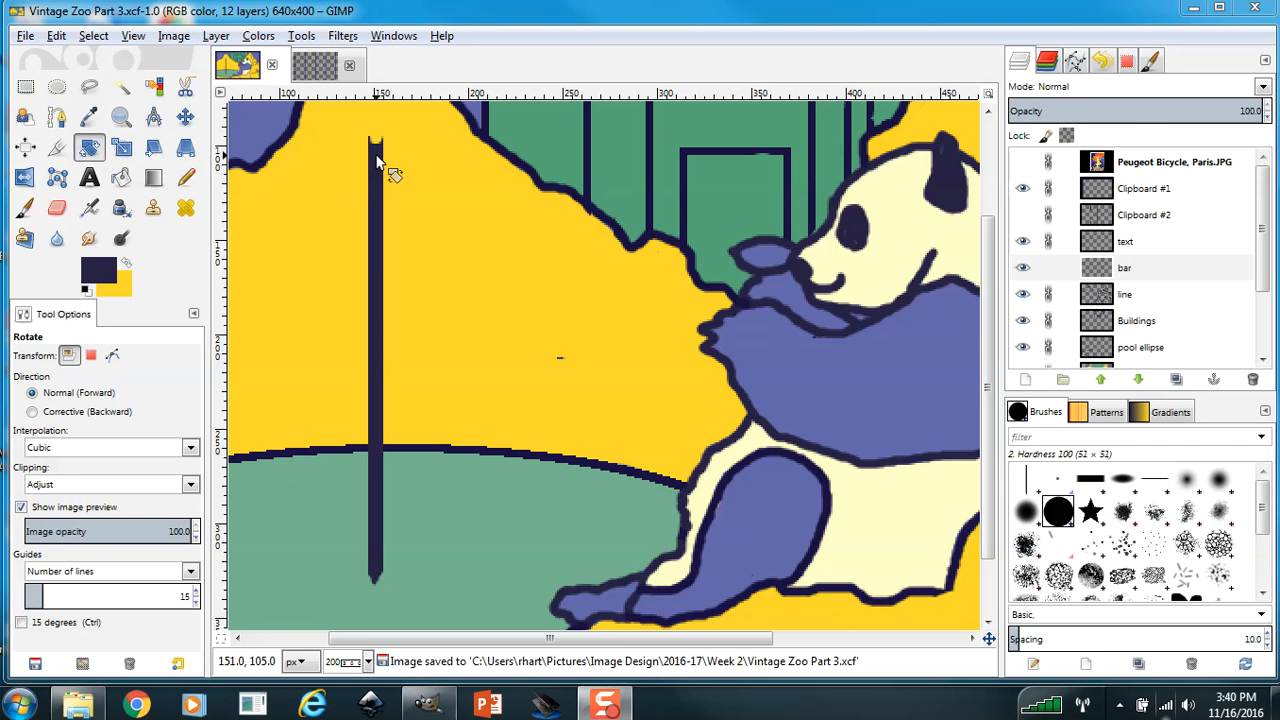
pyautogui.moveTo(391, 171); pyautogui.dragTo(385, 155)
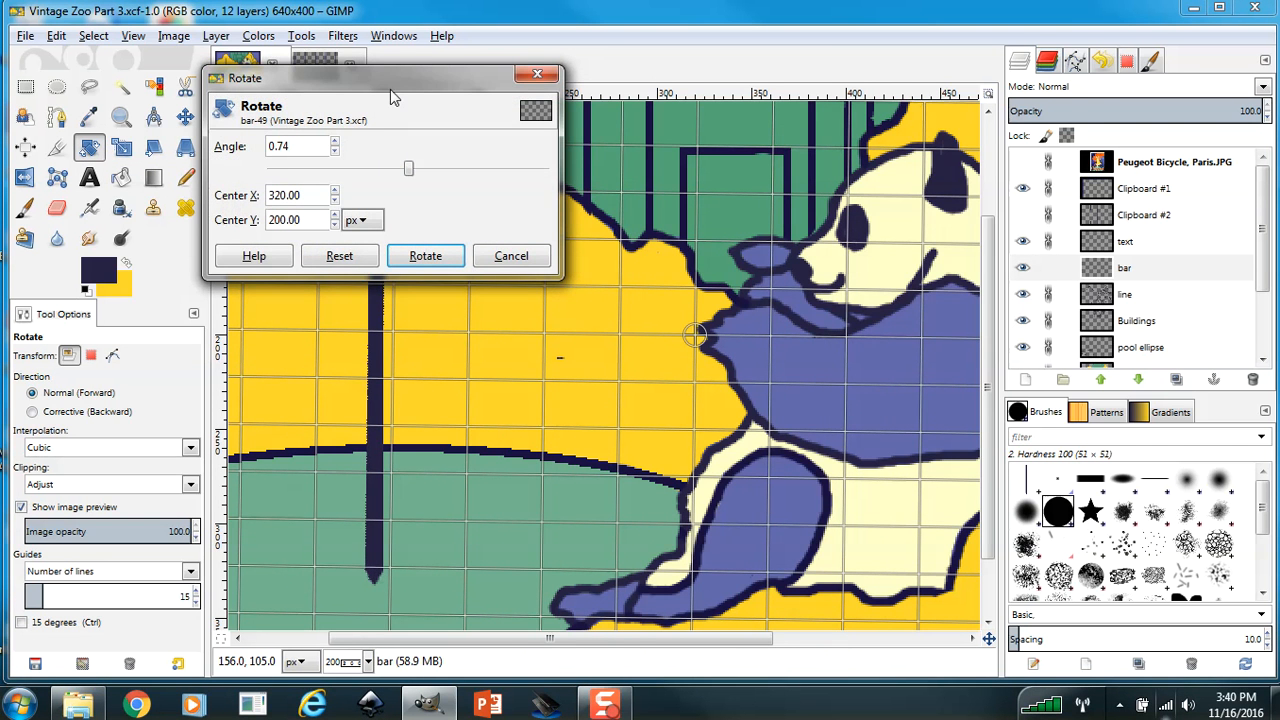
pyautogui.moveTo(417, 99); pyautogui.dragTo(914, 108)
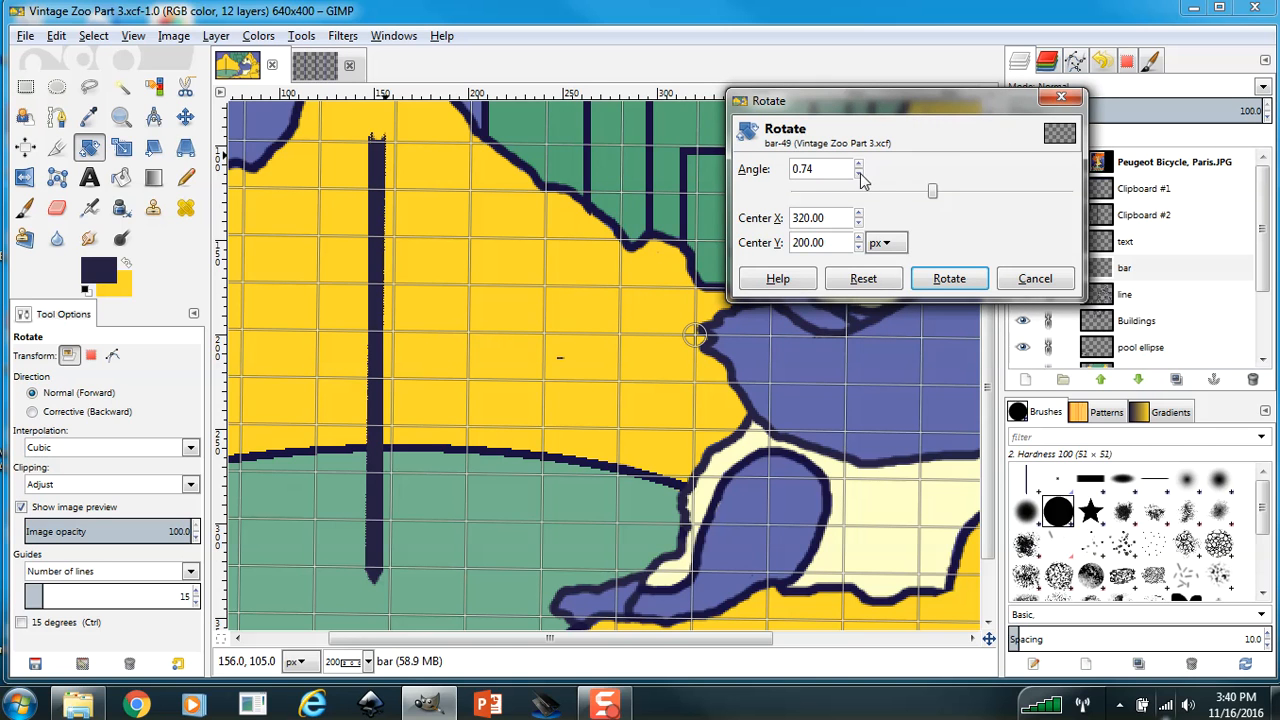
pyautogui.moveTo(934, 193); pyautogui.dragTo(973, 198)
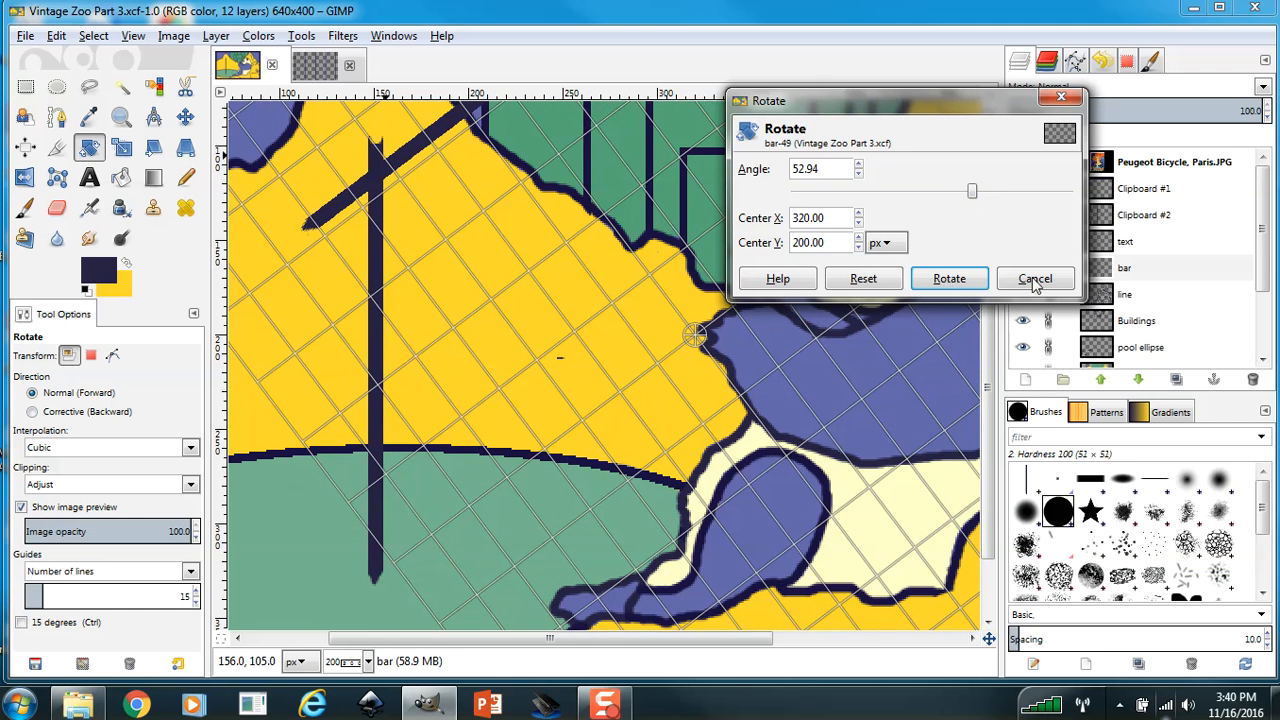
pyautogui.click(949, 278)
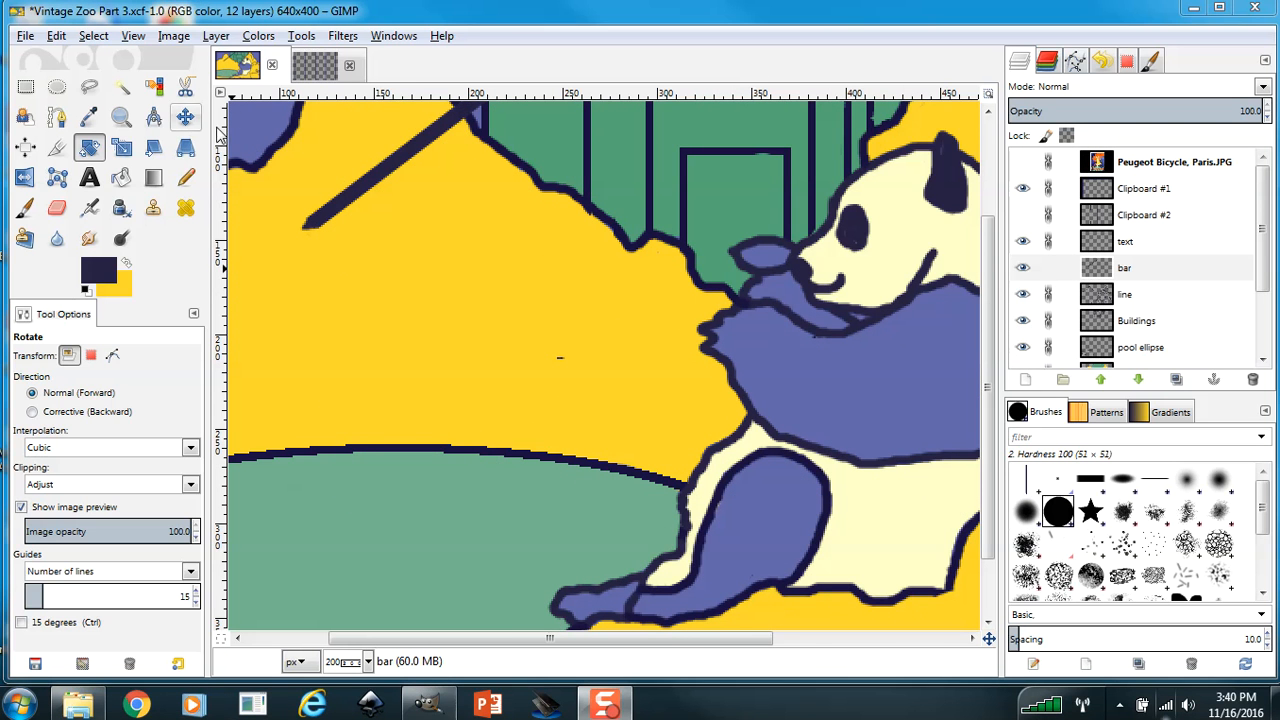
# Move the rotated bar by about 109, 148 pixels so it passes through the panda's hand to its mouth.
pyautogui.click(185, 117)
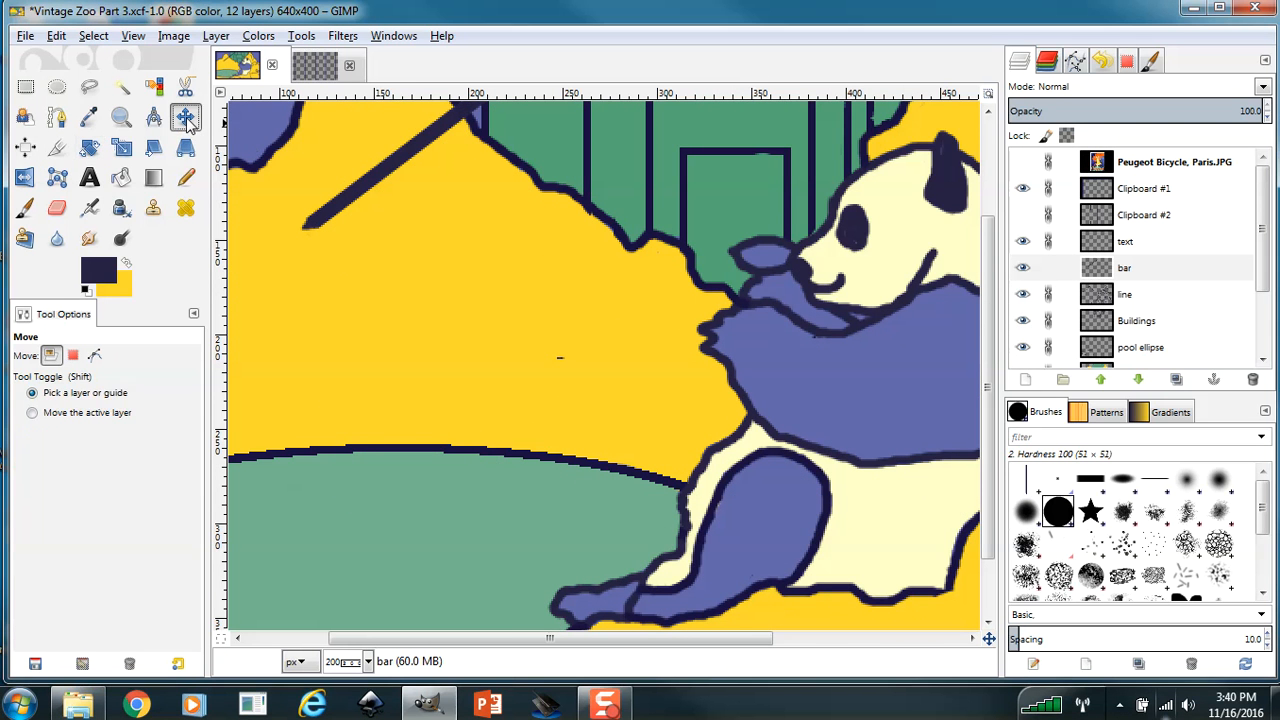
pyautogui.click(123, 119)
pyautogui.keyDown('ctrl'); pyautogui.click(432, 318); pyautogui.keyUp('ctrl')
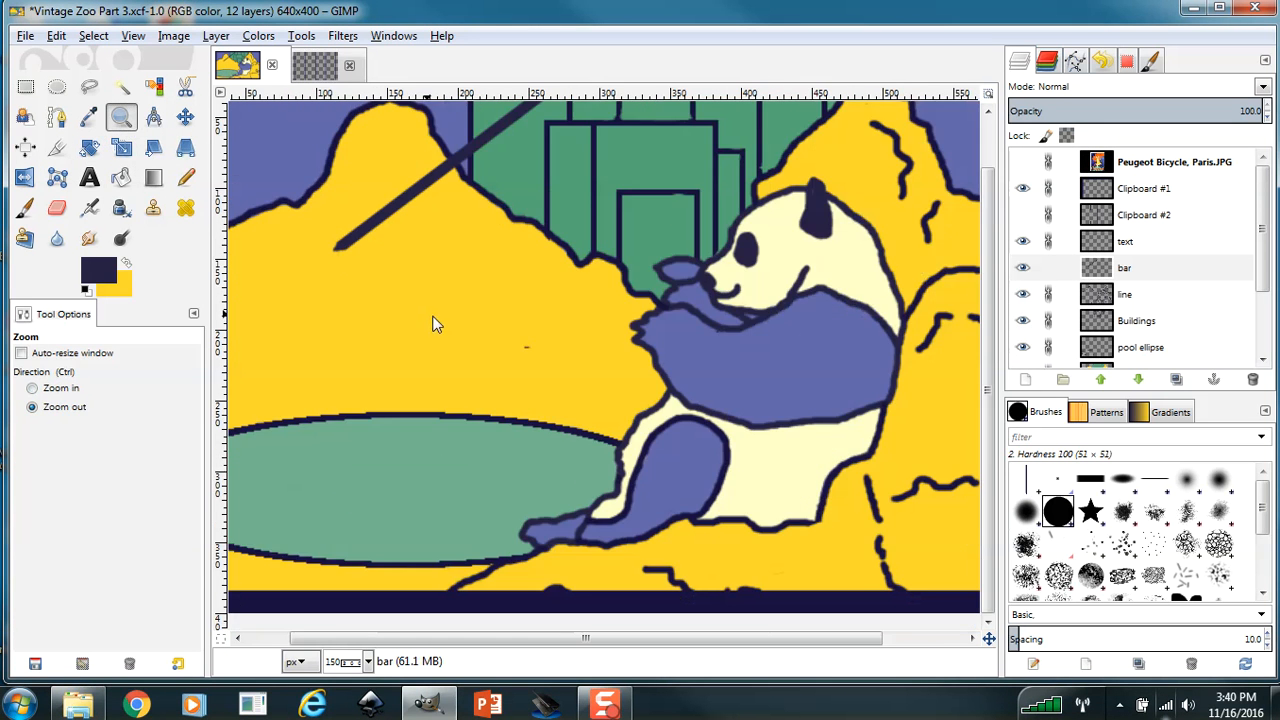
pyautogui.keyDown('ctrl'); pyautogui.click(466, 334); pyautogui.keyUp('ctrl')
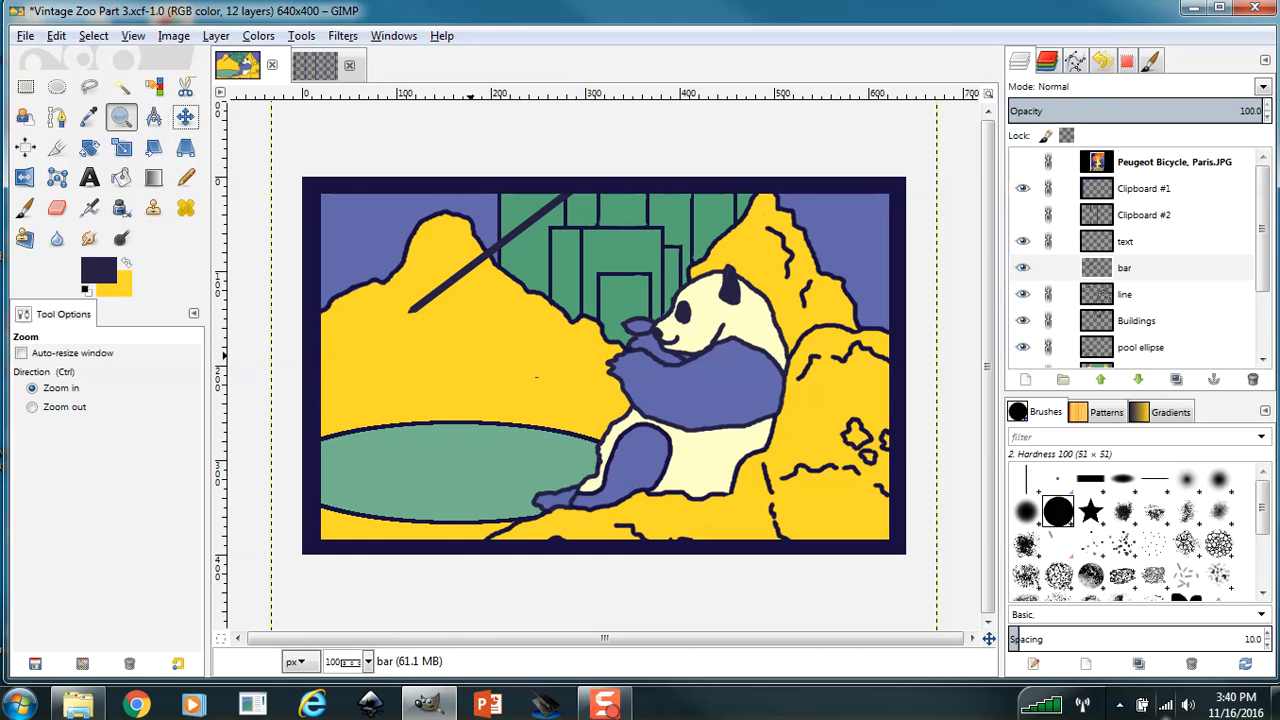
pyautogui.click(185, 117)
pyautogui.hotkey('ctrl', 's')
pyautogui.moveTo(519, 228); pyautogui.dragTo(622, 368)
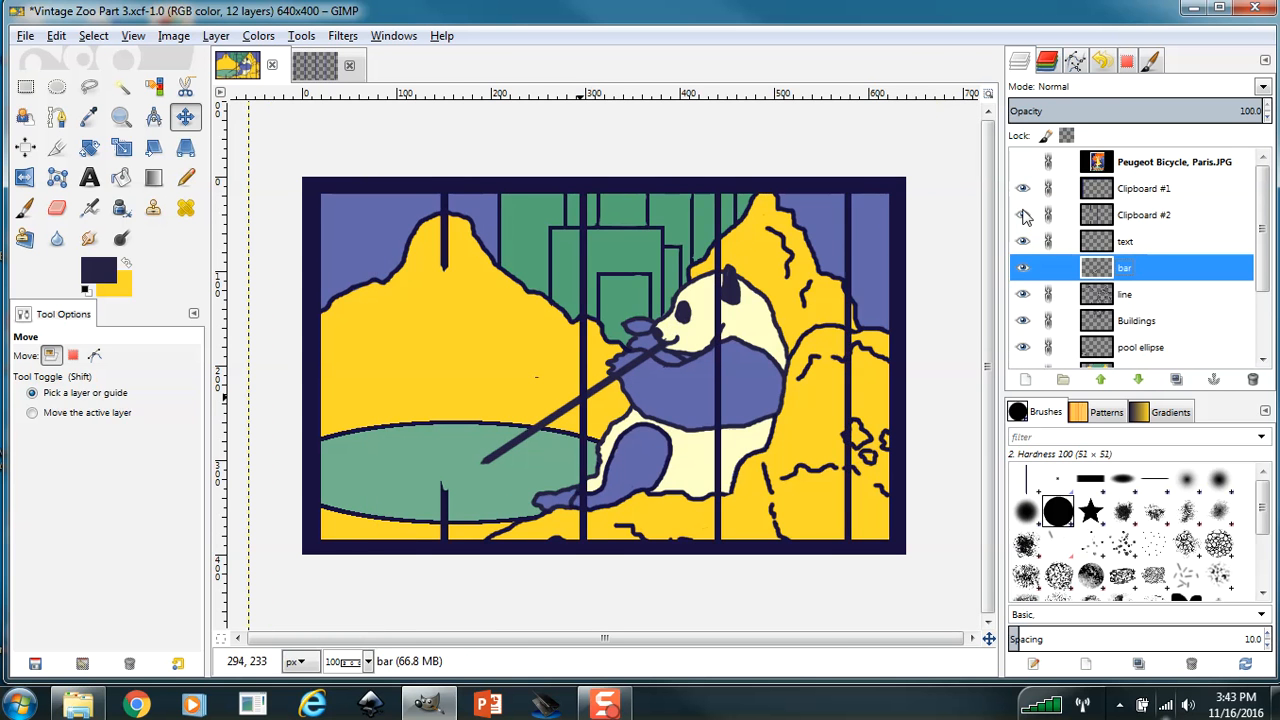
# On the bar layer, erase the tip over the panda's mouth with the Eraser at size 3 and the stretch across its paw at size 10.
pyautogui.press('z')
pyautogui.click(366, 387)
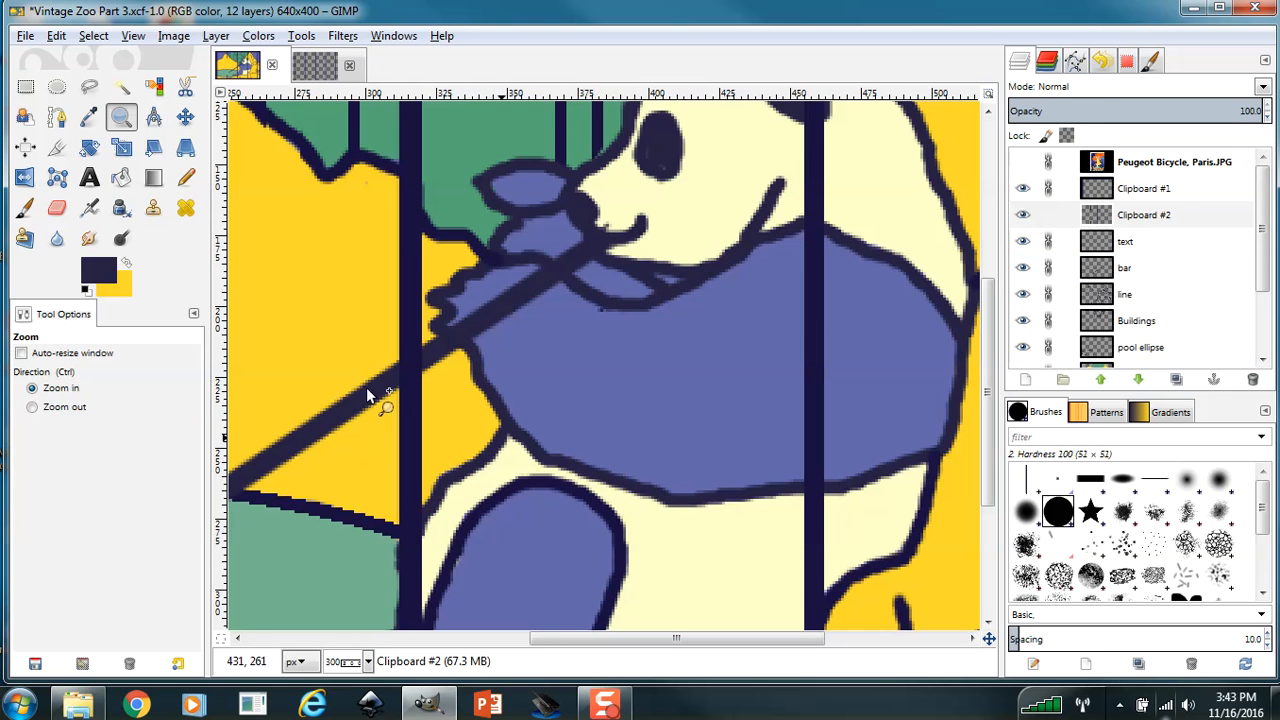
pyautogui.click(56, 207)
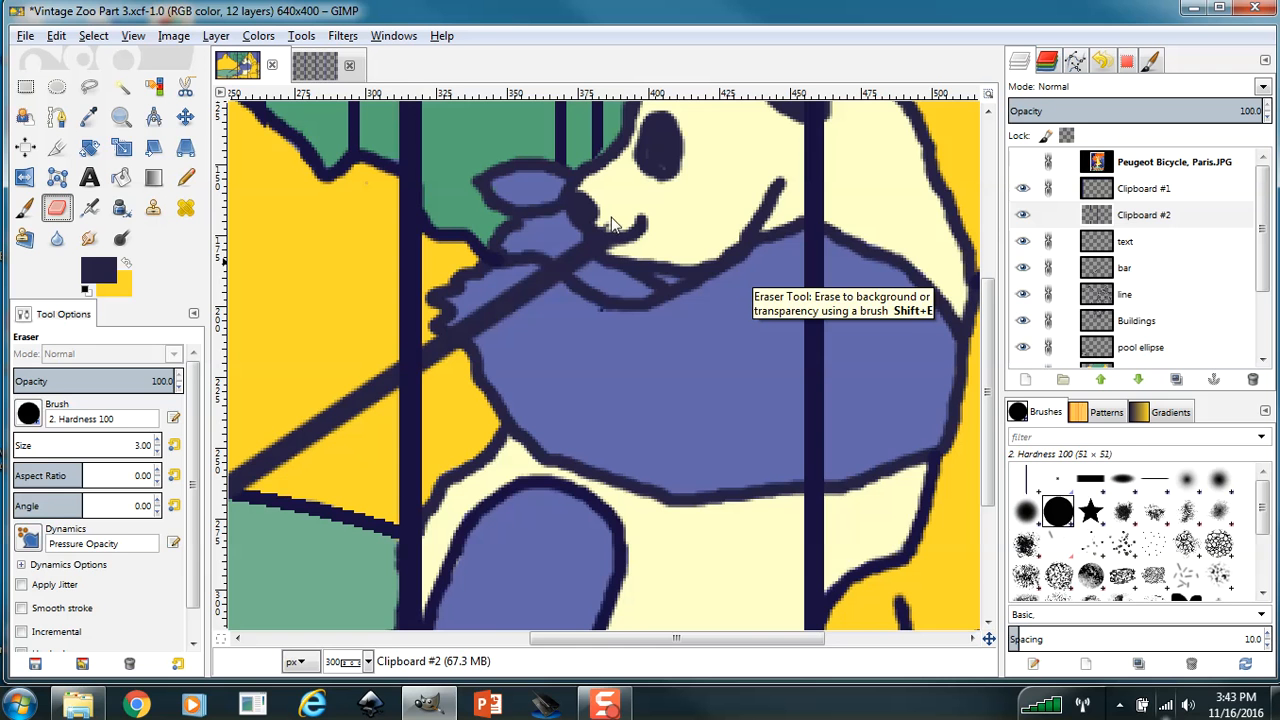
pyautogui.click(1147, 293)
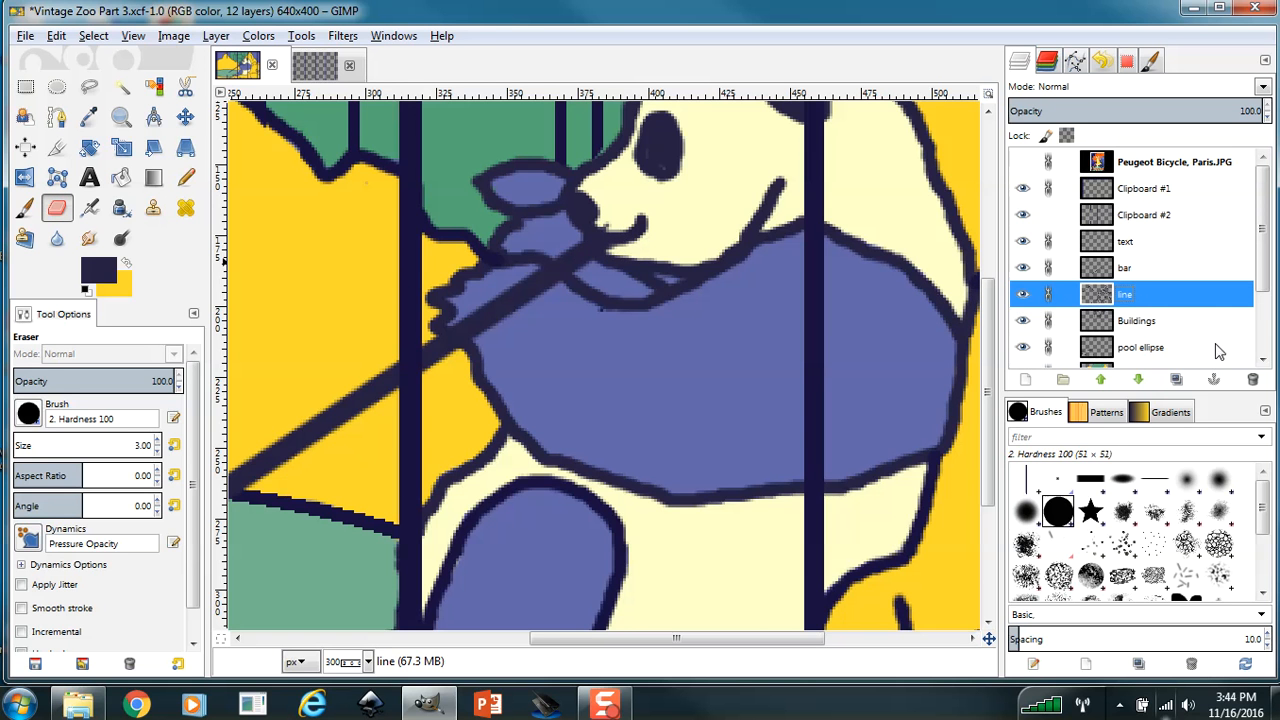
pyautogui.click(1144, 278)
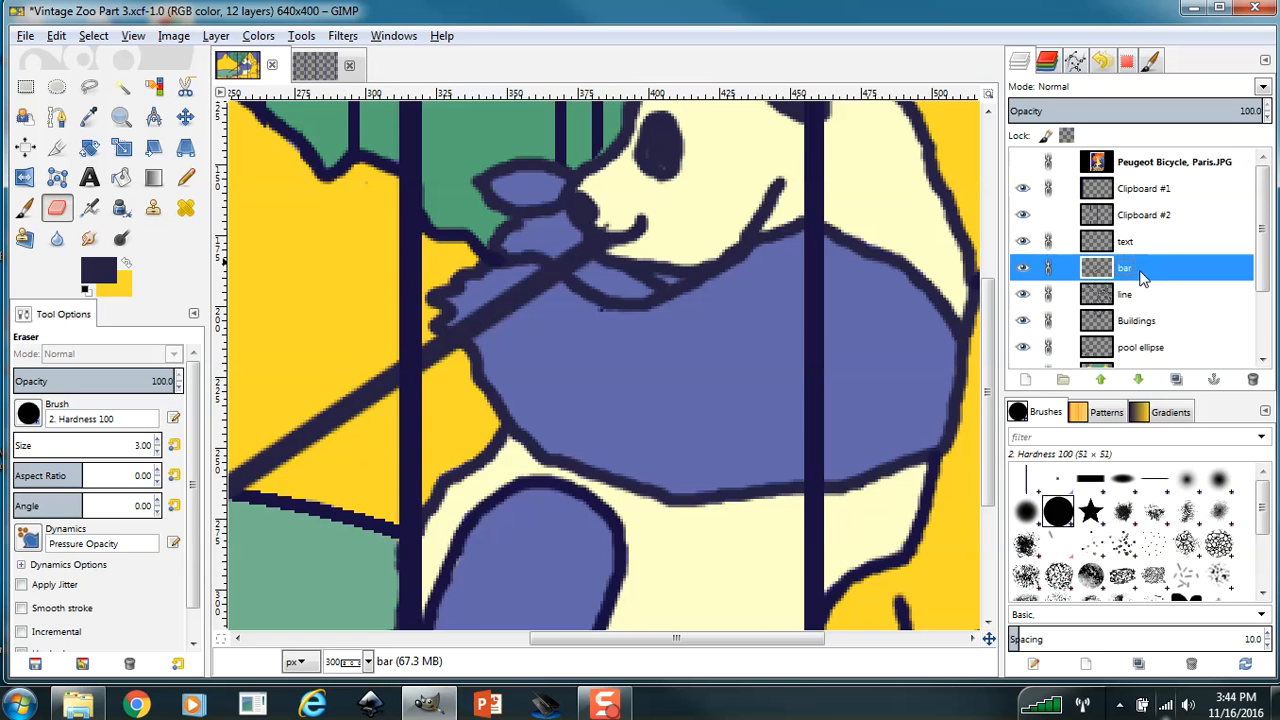
pyautogui.click(609, 224)
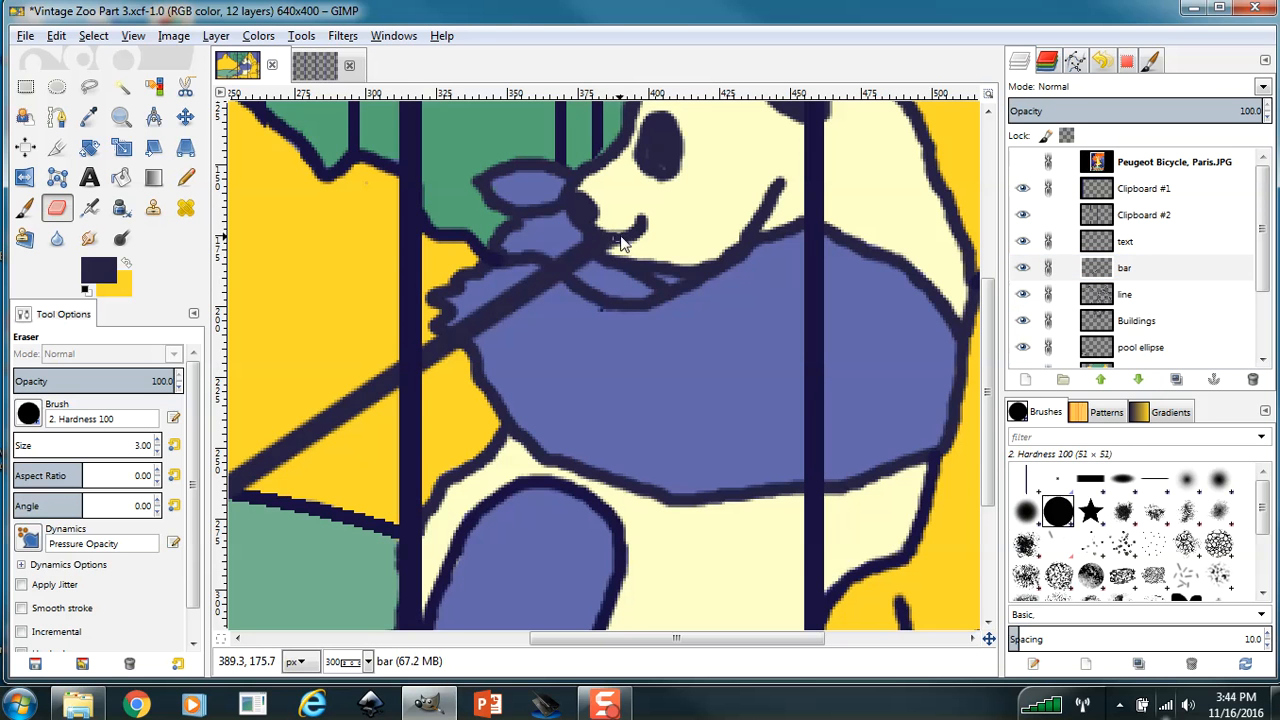
pyautogui.moveTo(604, 240); pyautogui.dragTo(626, 246)
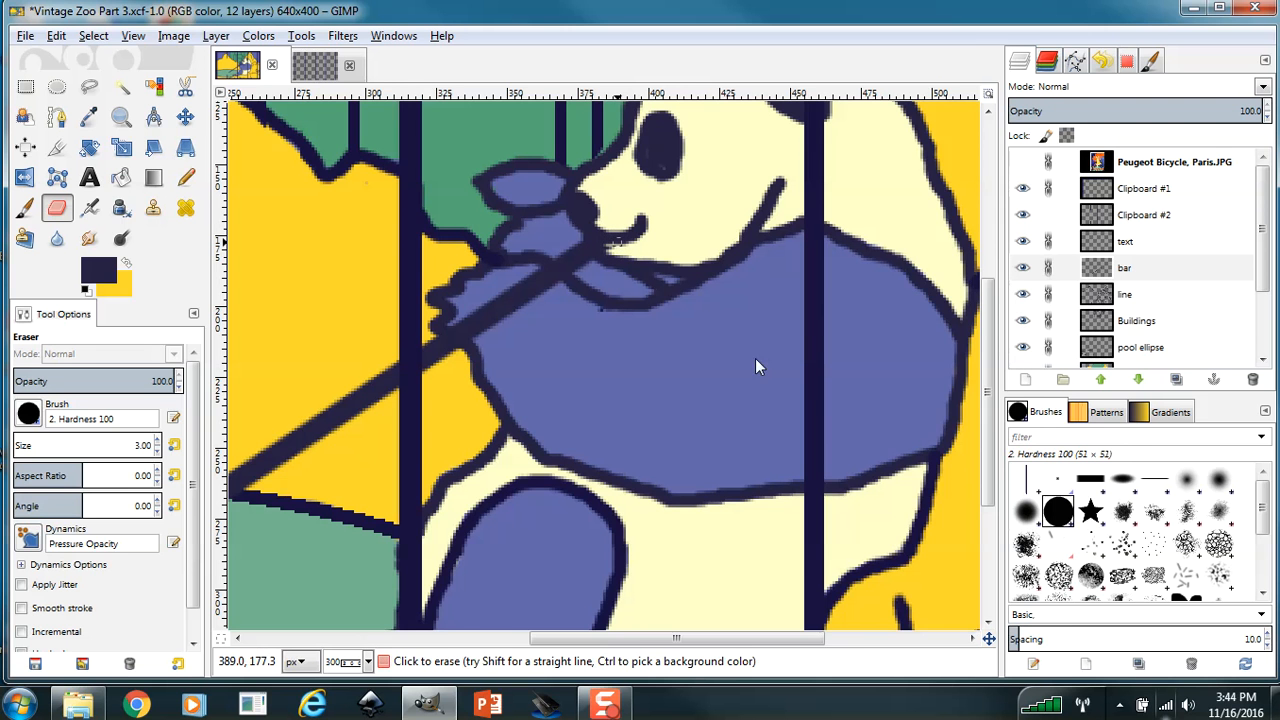
pyautogui.moveTo(668, 638); pyautogui.dragTo(645, 638)
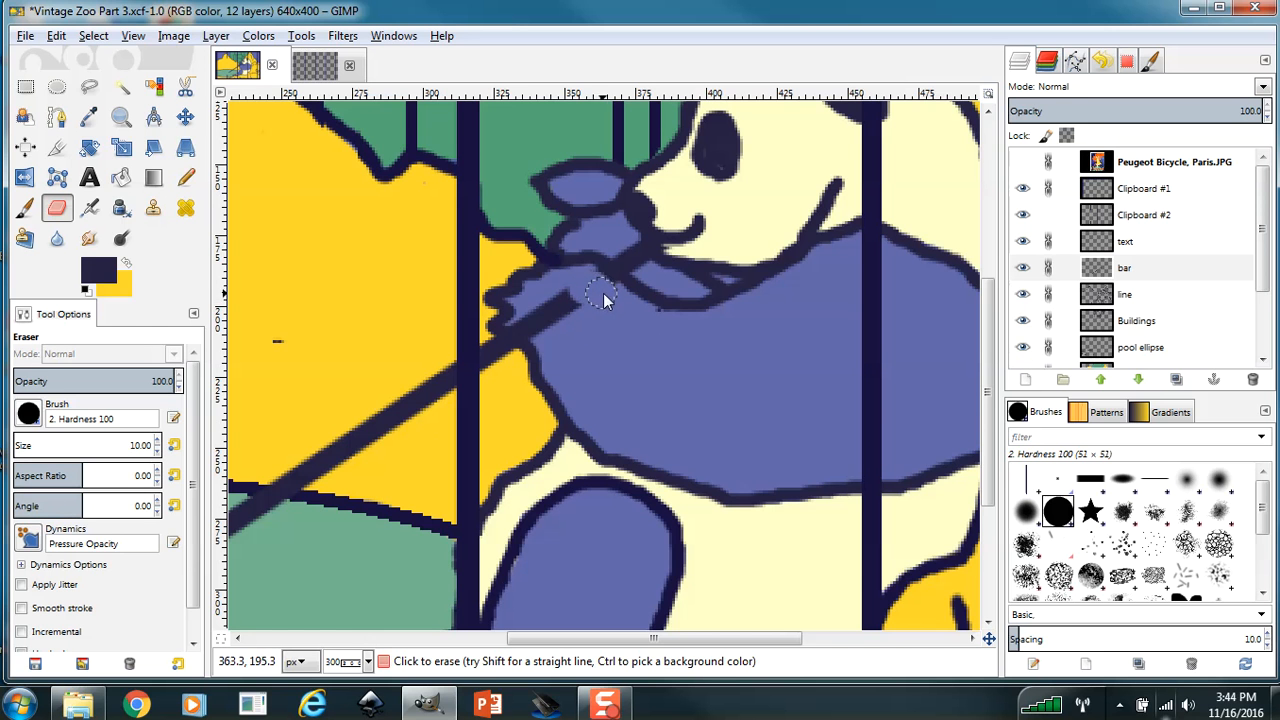
pyautogui.moveTo(599, 288); pyautogui.dragTo(541, 307)
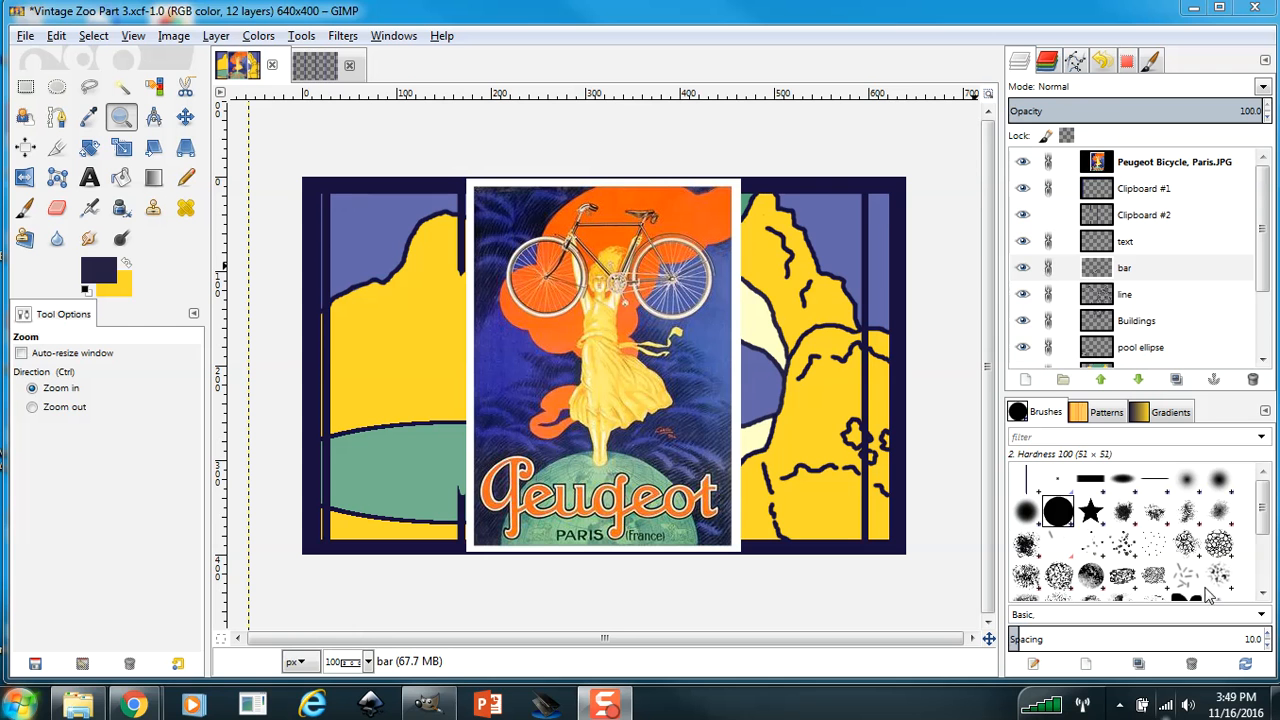
# Set the foreground color to orange fb5b00, sampled from the orange cloud on the Peugeot poster.
pyautogui.click(100, 272)
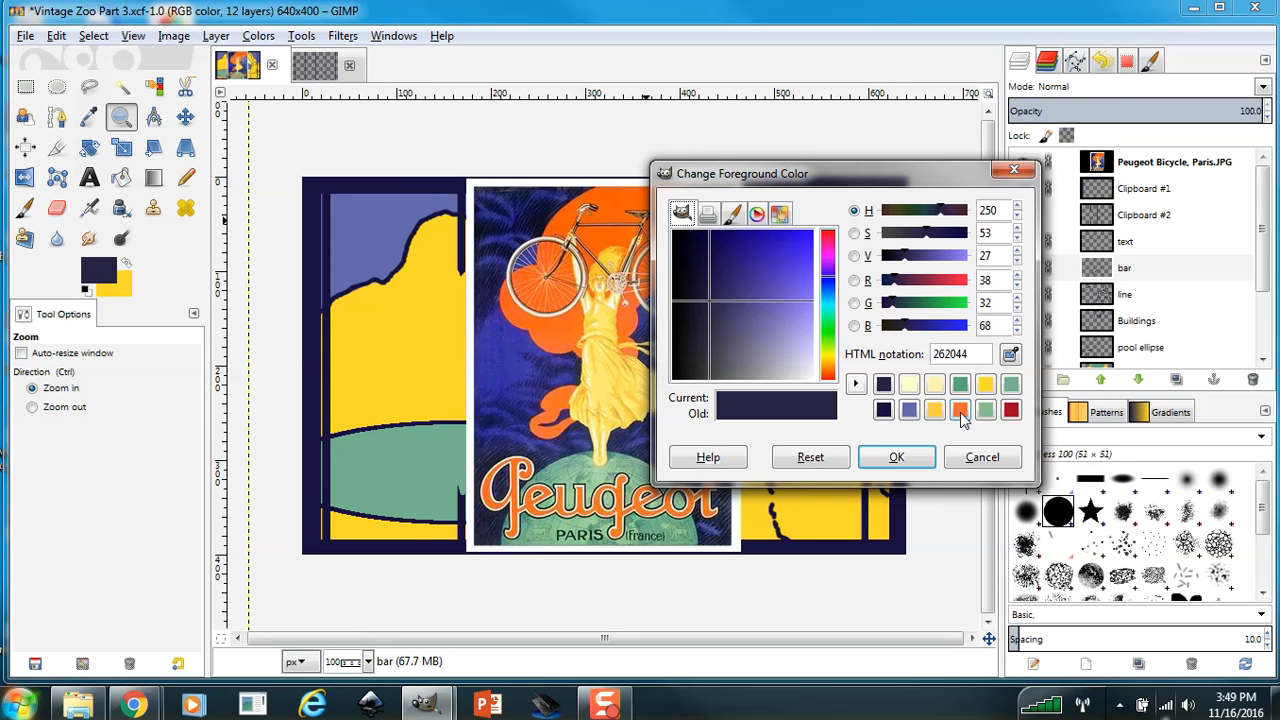
pyautogui.click(1012, 356)
pyautogui.click(618, 212)
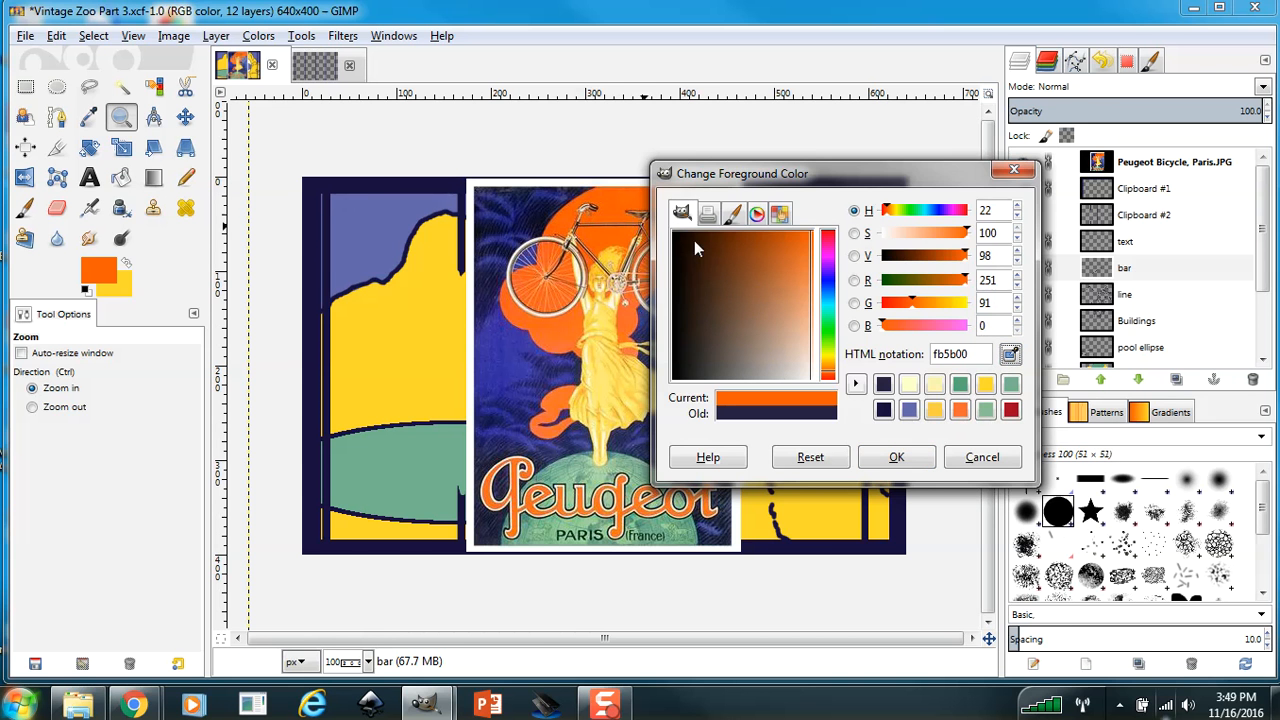
pyautogui.click(897, 457)
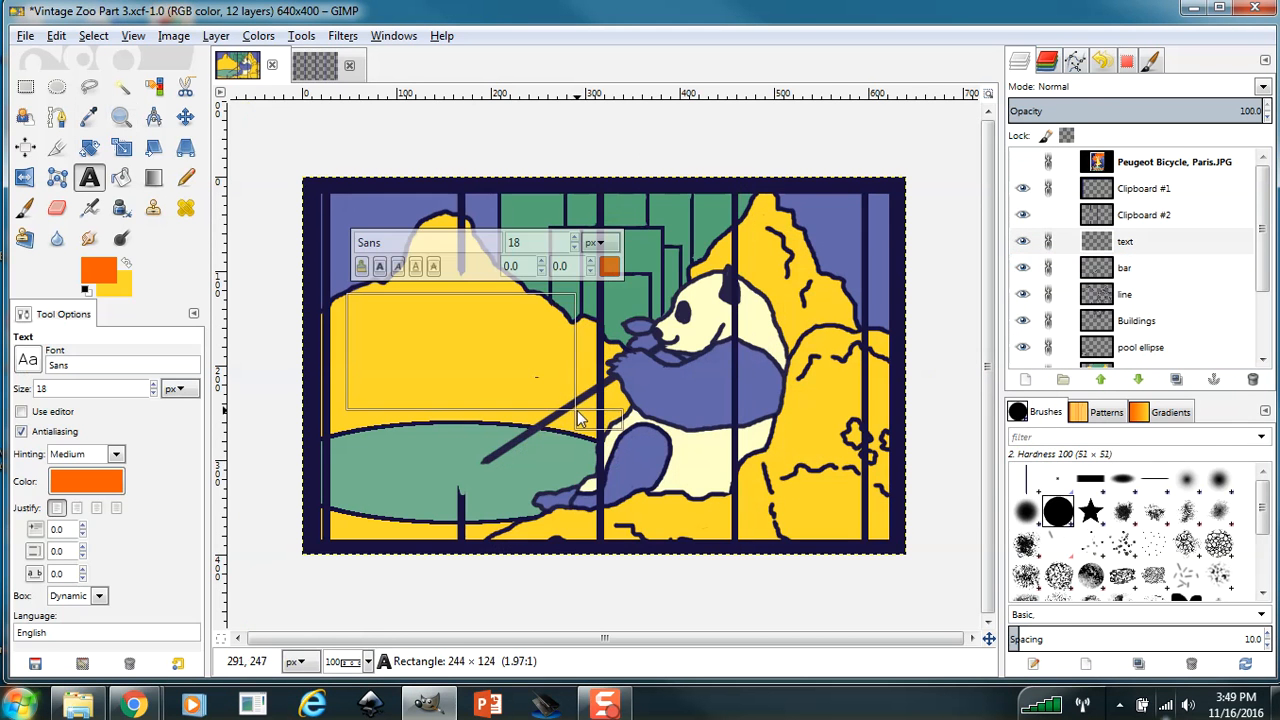
# Write "Bars are harmful to your health." in bold orange Sans at 30 px over the mountain beside the panda.
pyautogui.moveTo(580, 418); pyautogui.dragTo(588, 421)
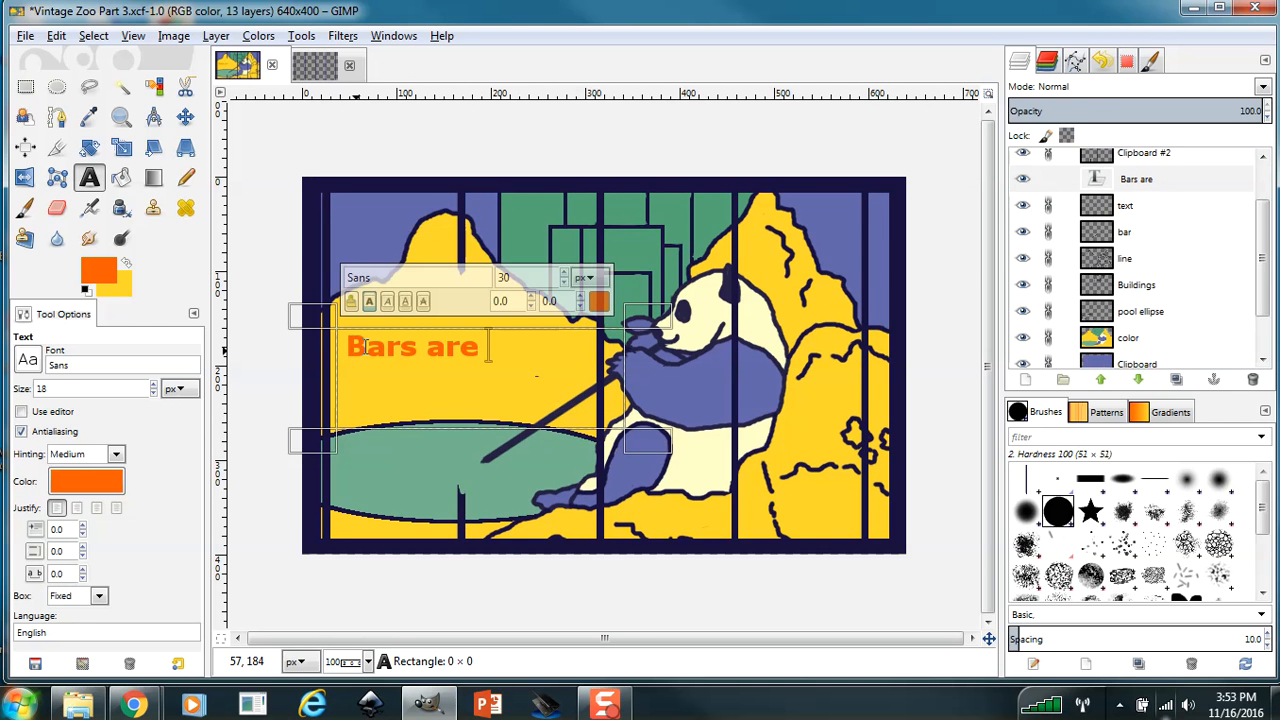
pyautogui.write('harmf')
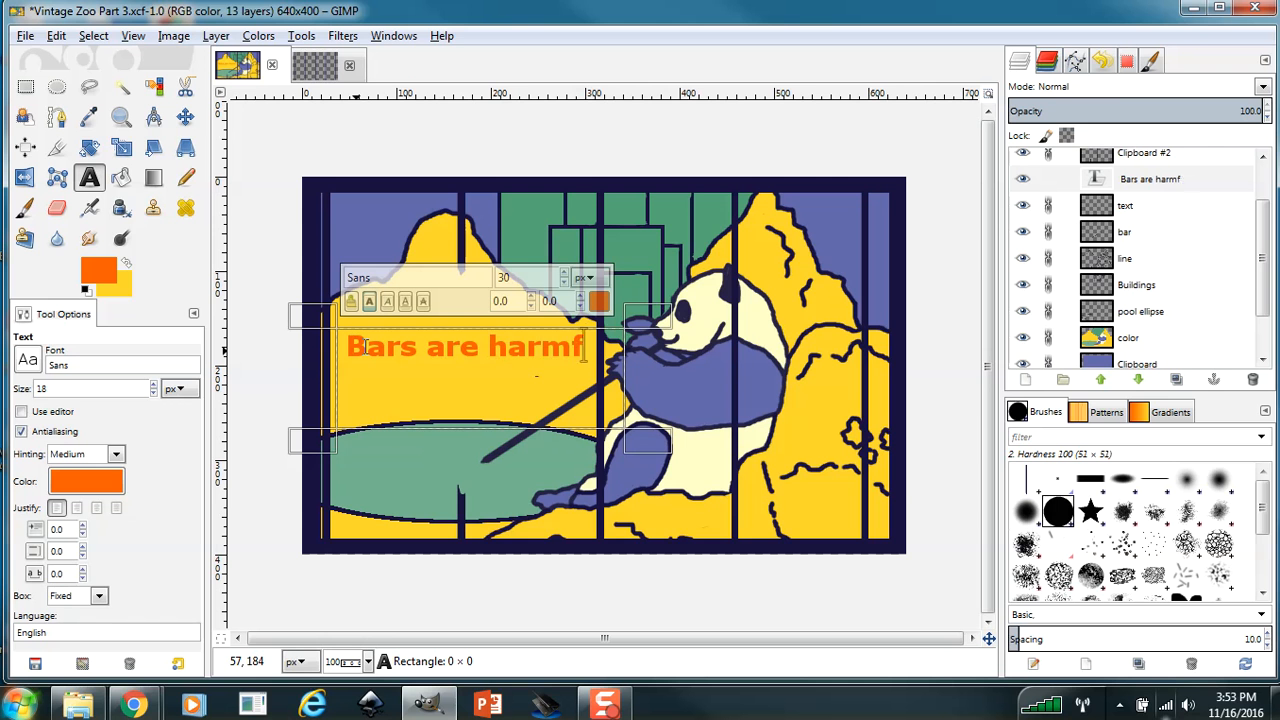
pyautogui.write('ul to your heal')
pyautogui.press('BackSpace')
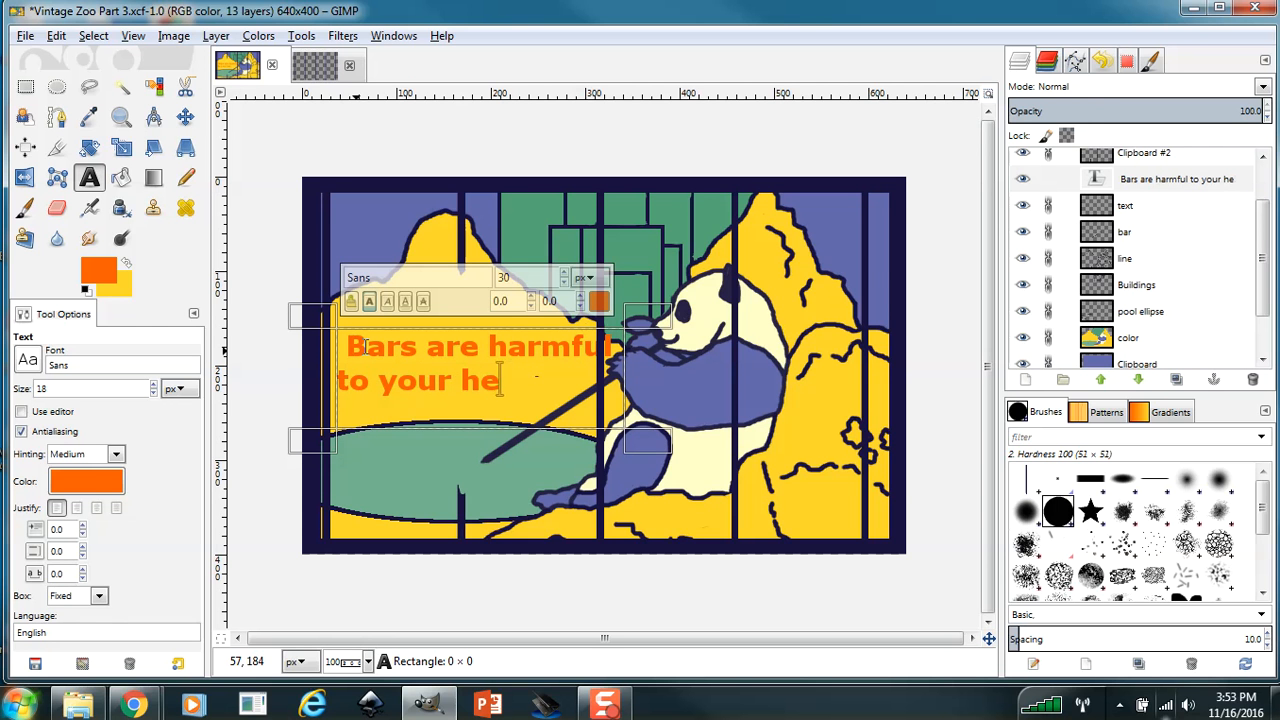
pyautogui.write('alth')
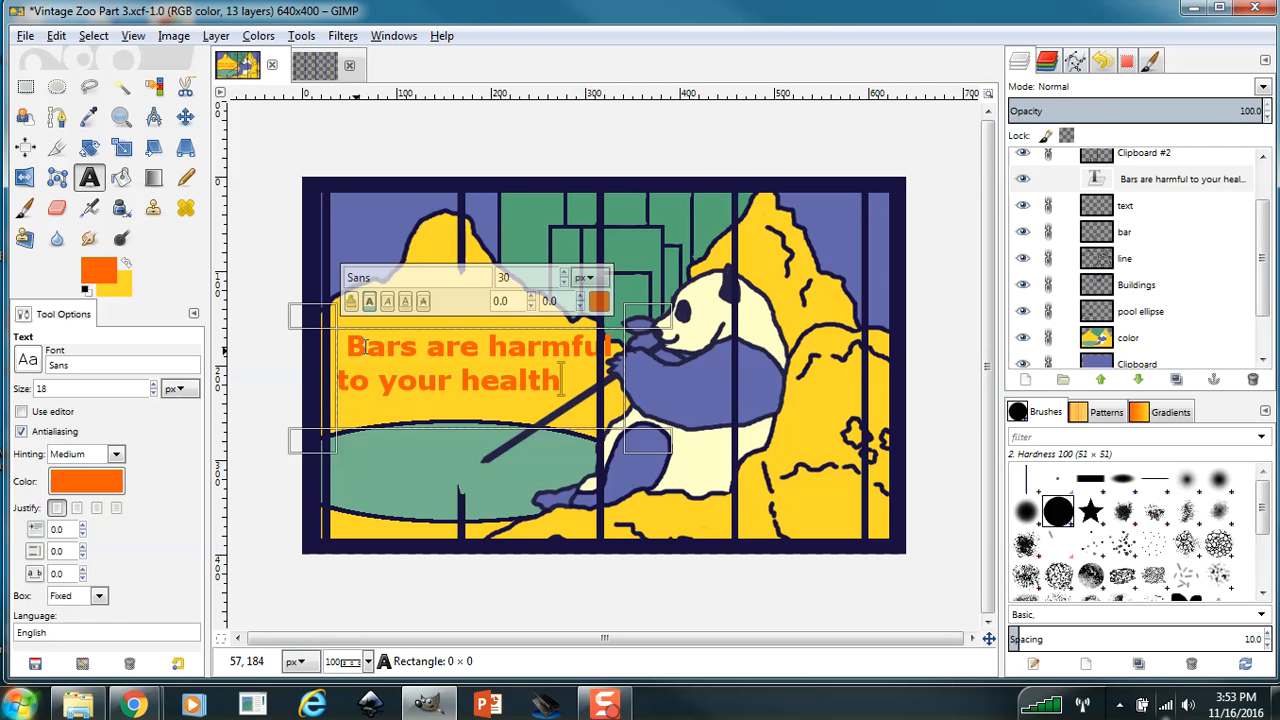
pyautogui.write('.')
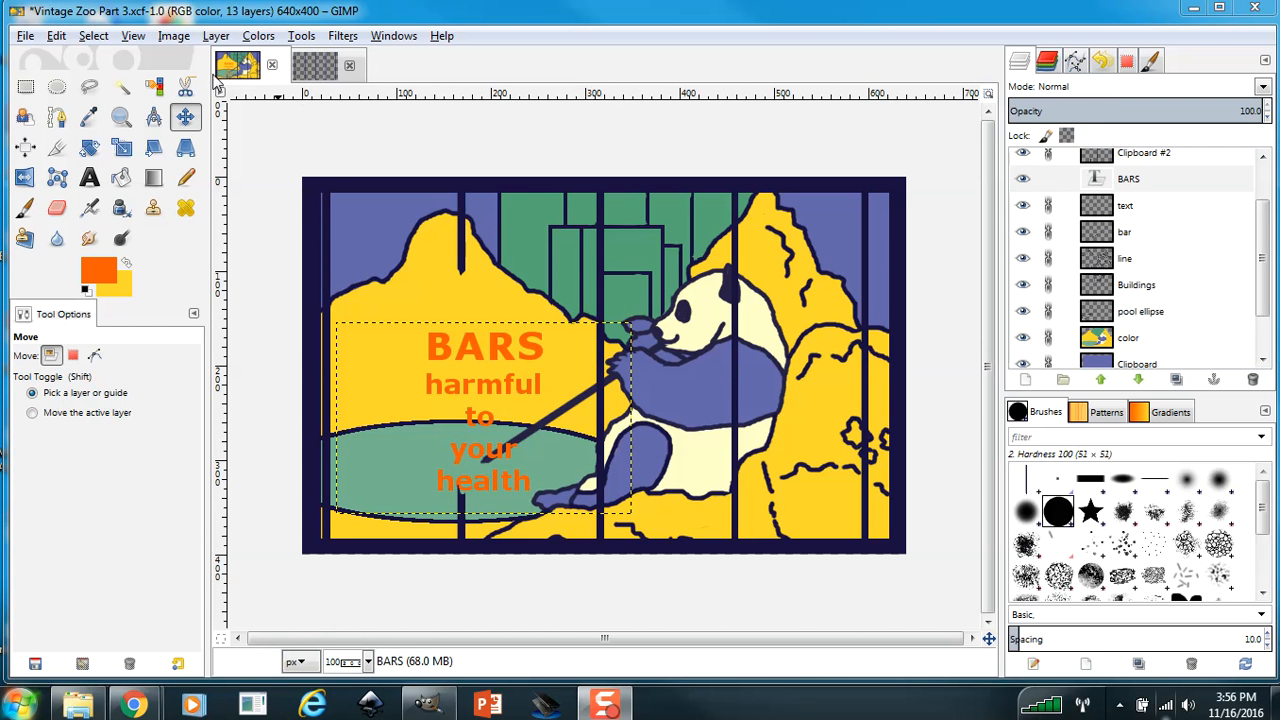
# Nudge the BARS text layer left and slightly up so its words clear most of the slanted bar.
pyautogui.press('Up')
pyautogui.press('Up')
pyautogui.press('Up')
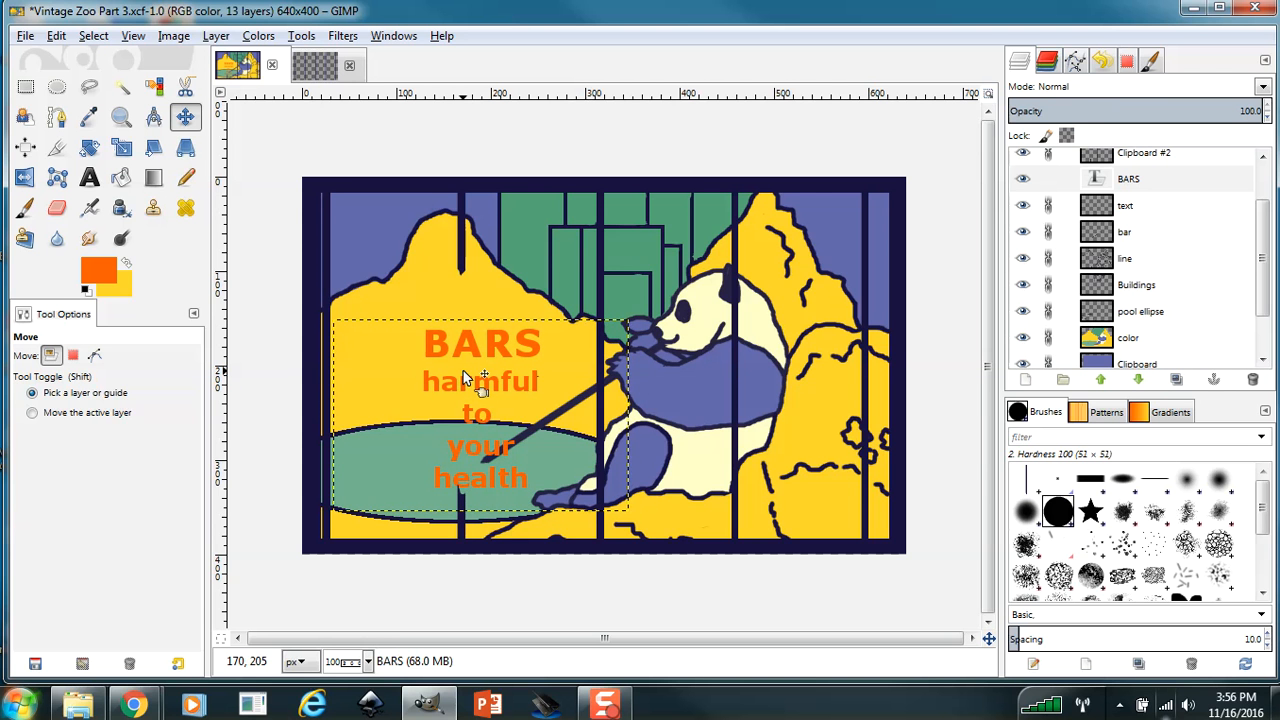
pyautogui.press('Left')
pyautogui.press('Left')
pyautogui.press('Left')
pyautogui.press('Left')
pyautogui.press('Left')
pyautogui.press('Left')
pyautogui.press('Left')
pyautogui.press('Left')
pyautogui.press('Left')
pyautogui.press('Left')
pyautogui.press('Left')
pyautogui.press('Left')
pyautogui.press('Left')
pyautogui.press('Left')
pyautogui.press('Left')
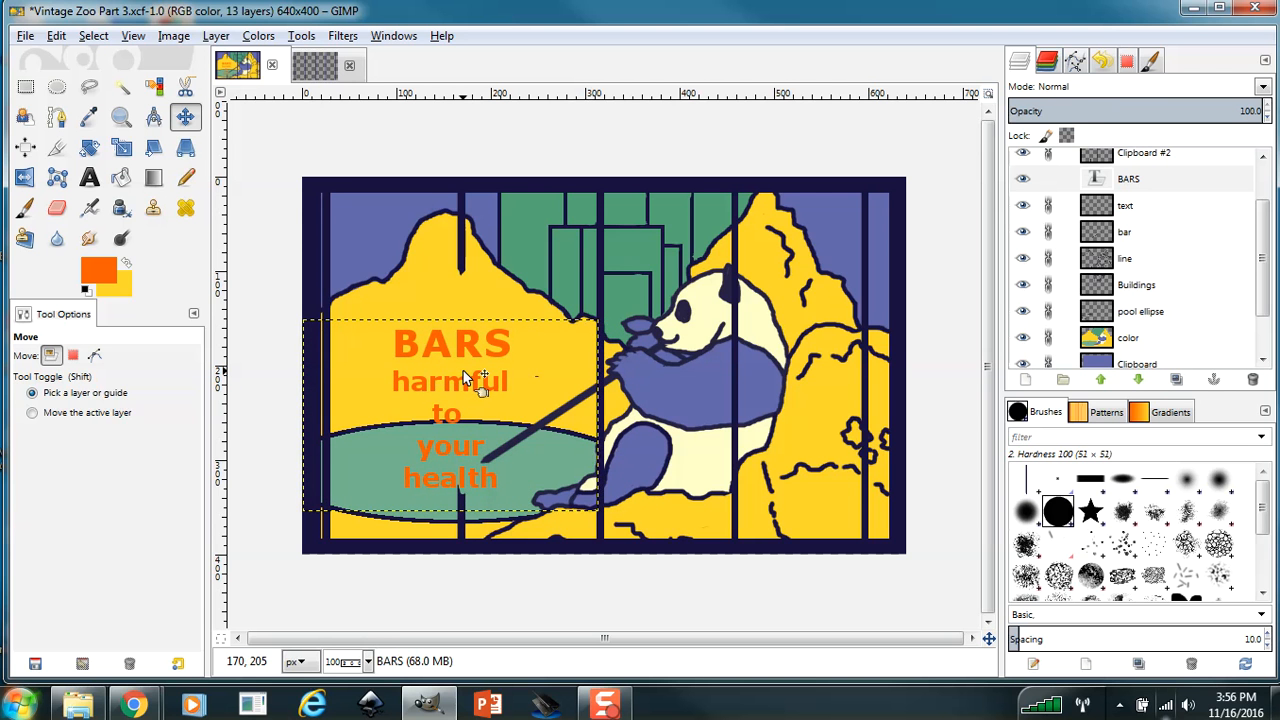
pyautogui.press('Up')
pyautogui.press('Up')
pyautogui.press('Up')
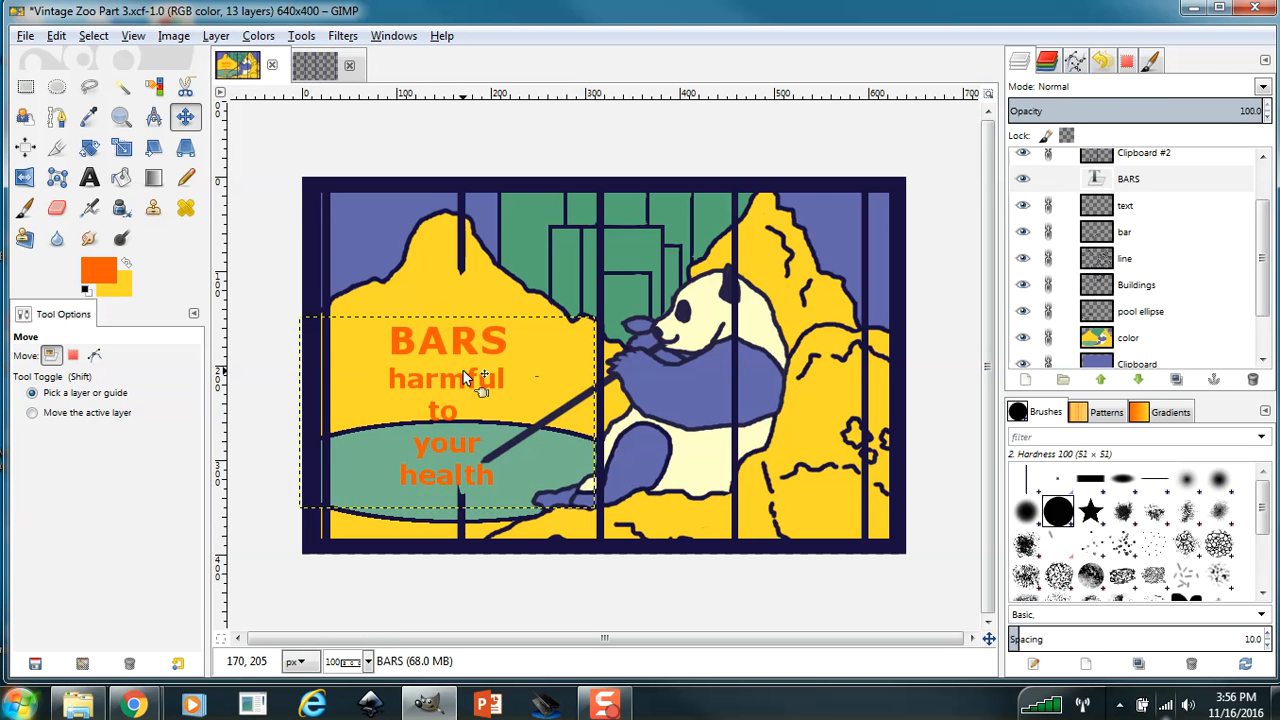
pyautogui.press('Left')
pyautogui.press('Left')
pyautogui.press('Up')
pyautogui.press('Up')
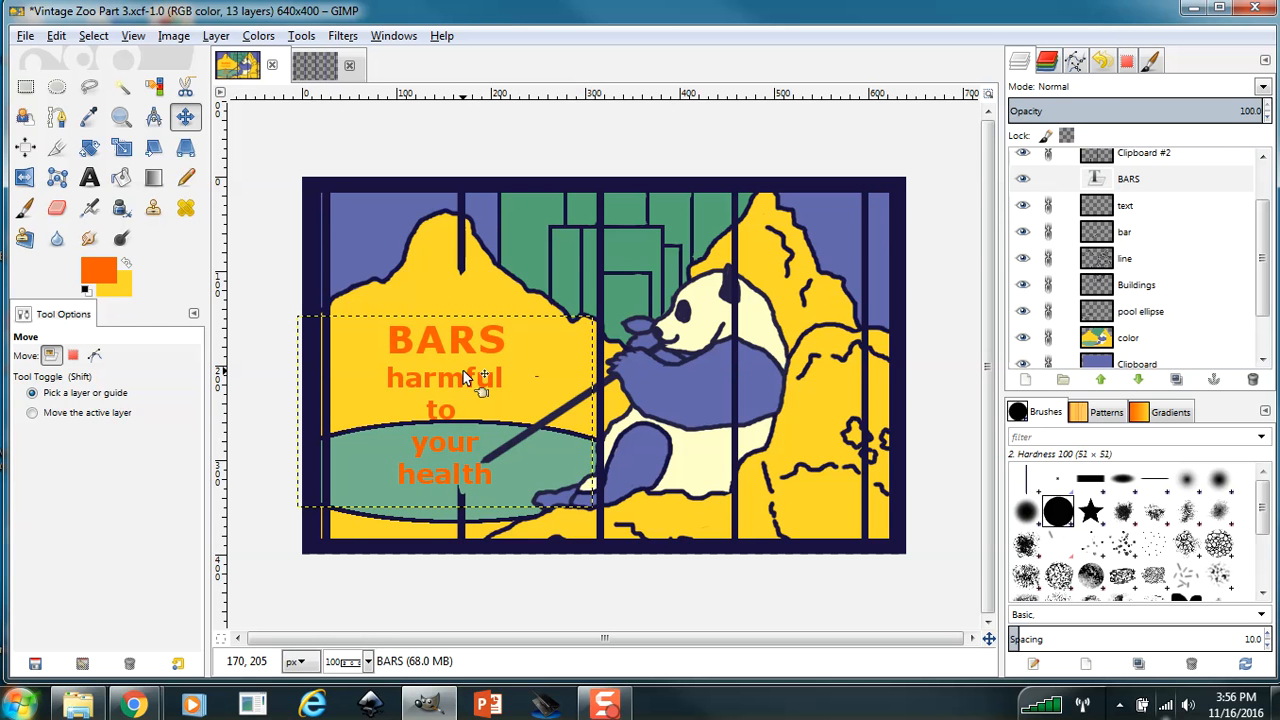
pyautogui.press('Left')
pyautogui.press('Left')
pyautogui.press('Left')
pyautogui.press('Left')
pyautogui.press('Left')
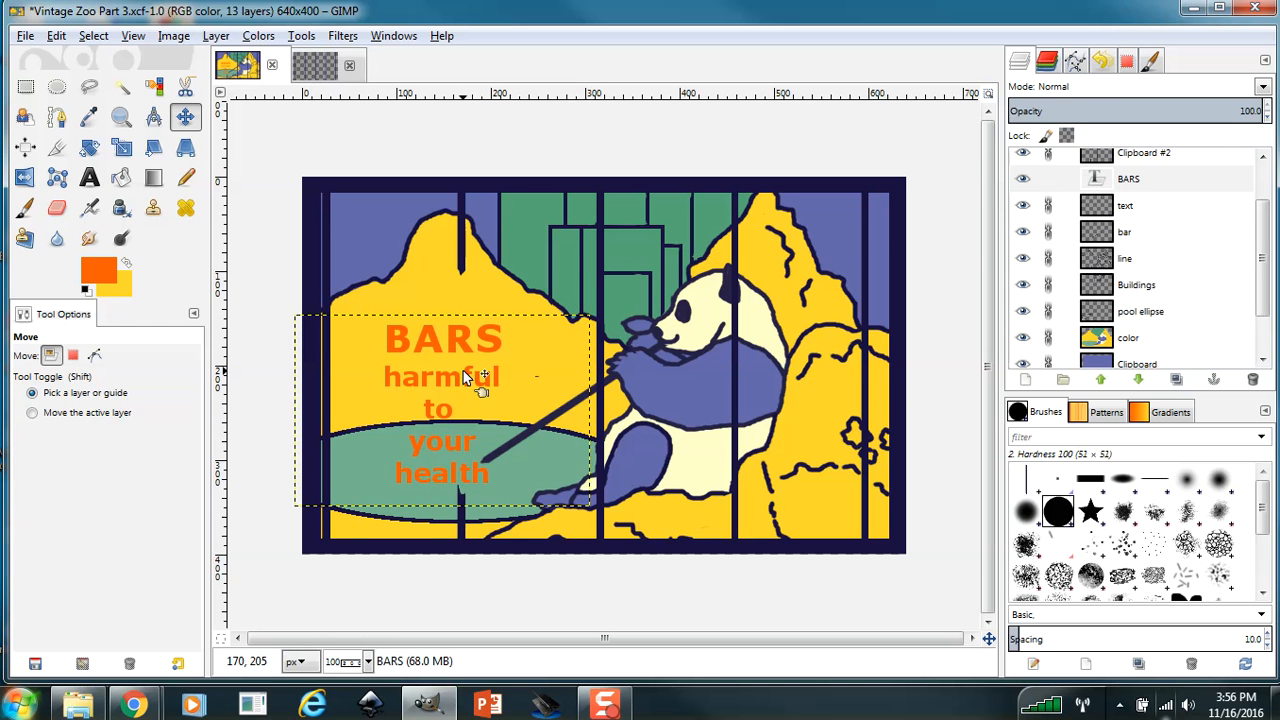
pyautogui.press('Left')
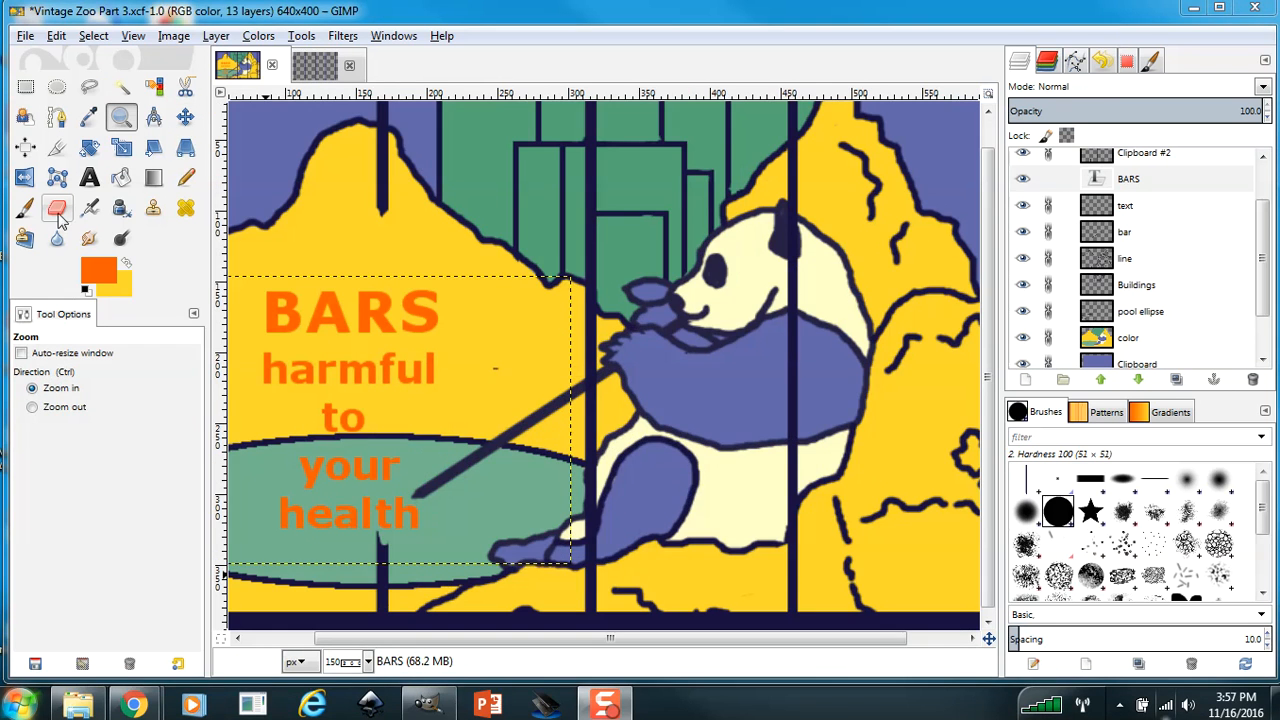
# Cut through the slanted bar near its lower end over the pool on the bar layer, with the Eraser at size 3.
pyautogui.click(58, 208)
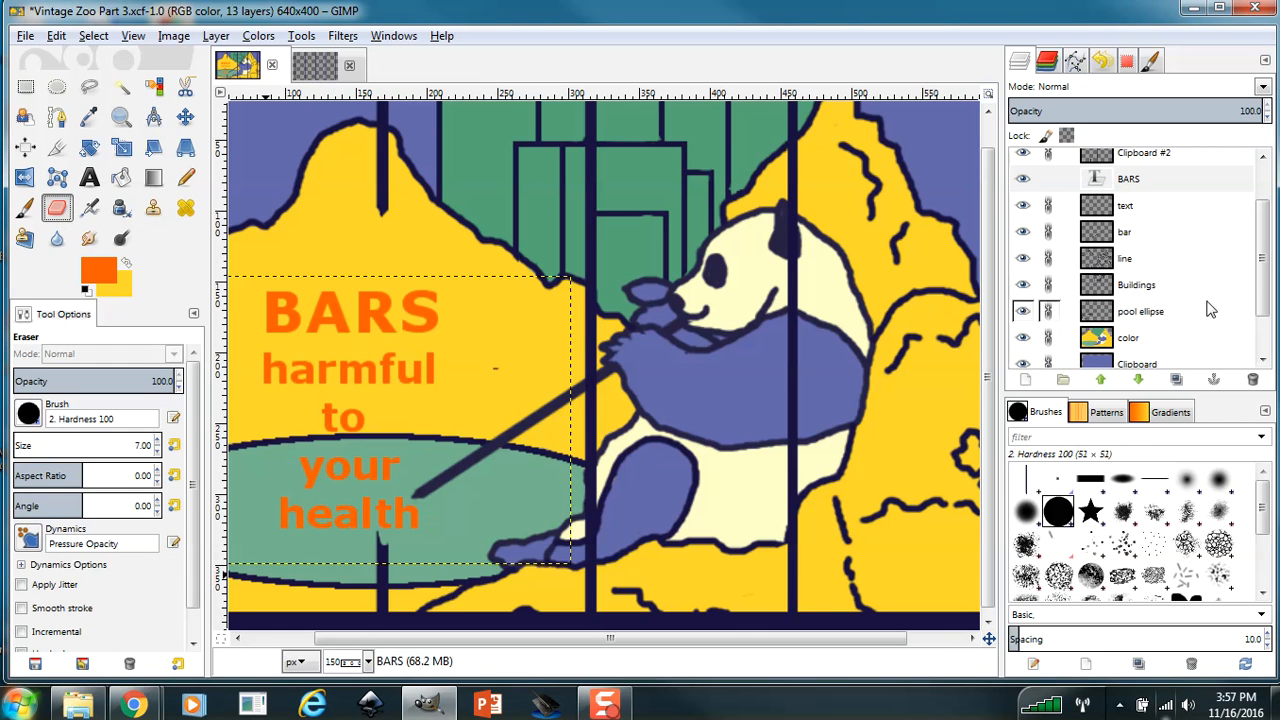
pyautogui.click(1126, 236)
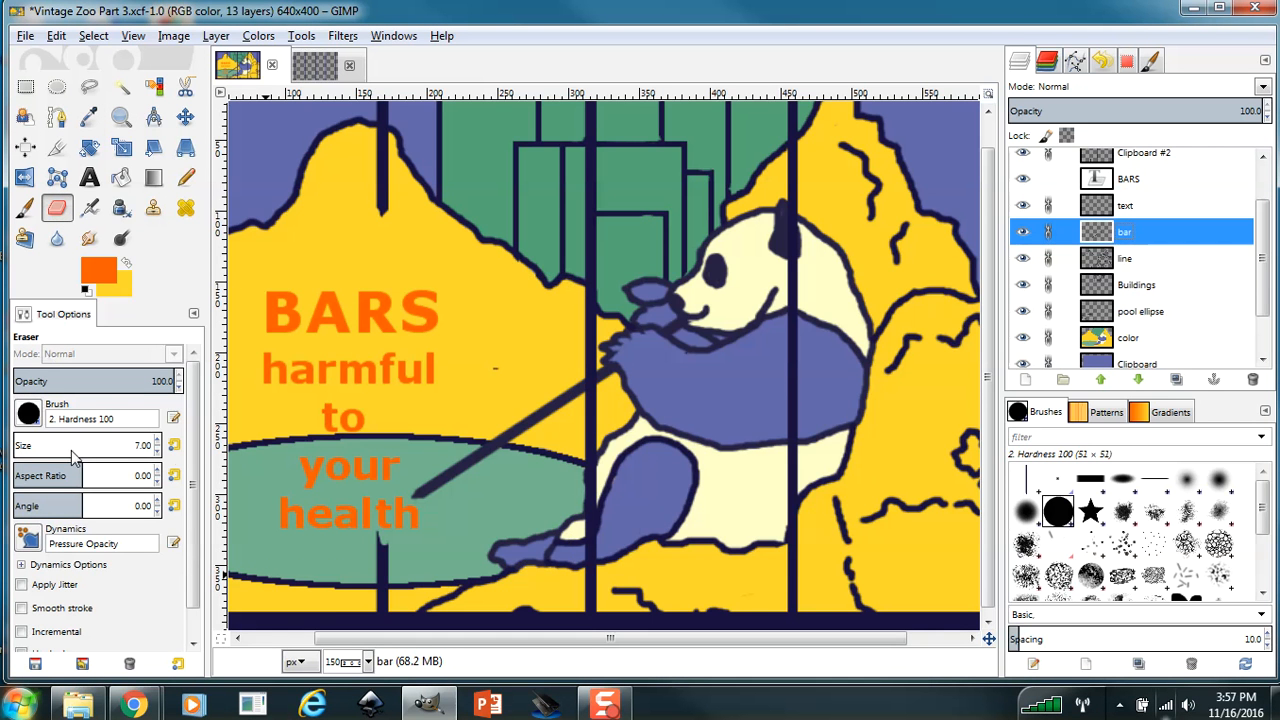
pyautogui.click(157, 451)
pyautogui.click(157, 451)
pyautogui.click(157, 451)
pyautogui.click(157, 451)
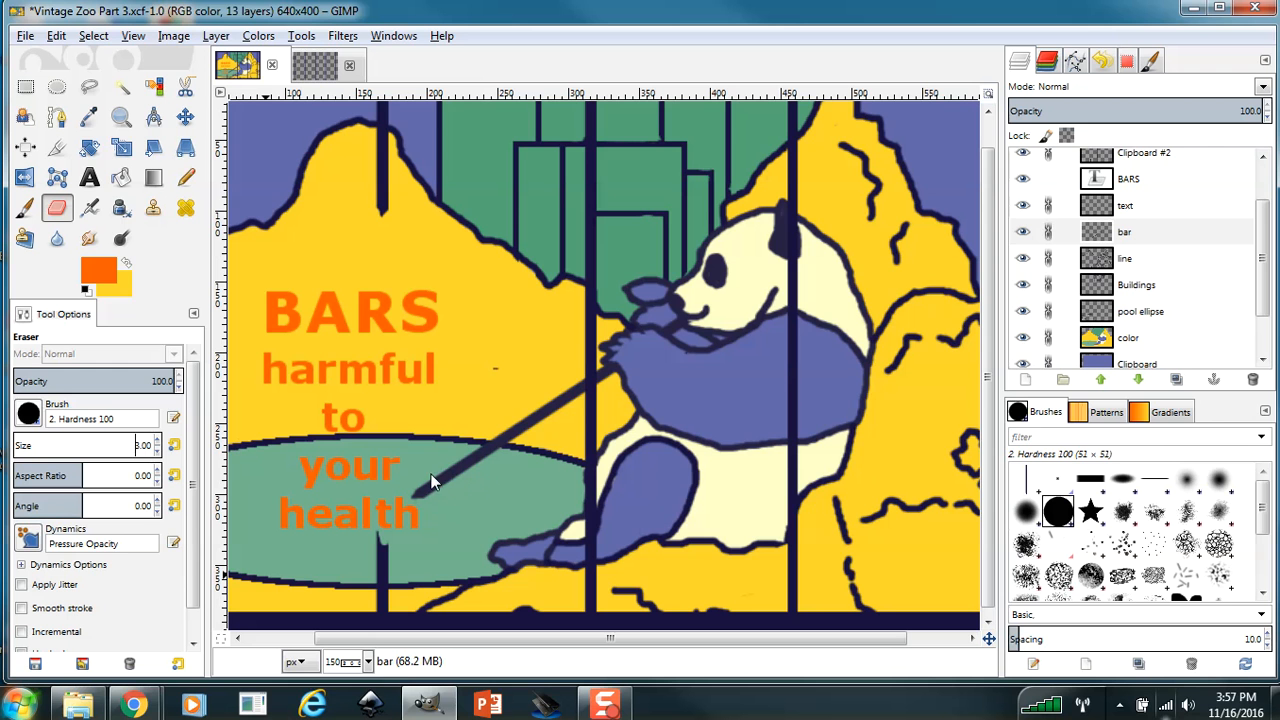
pyautogui.moveTo(448, 469); pyautogui.dragTo(447, 486)
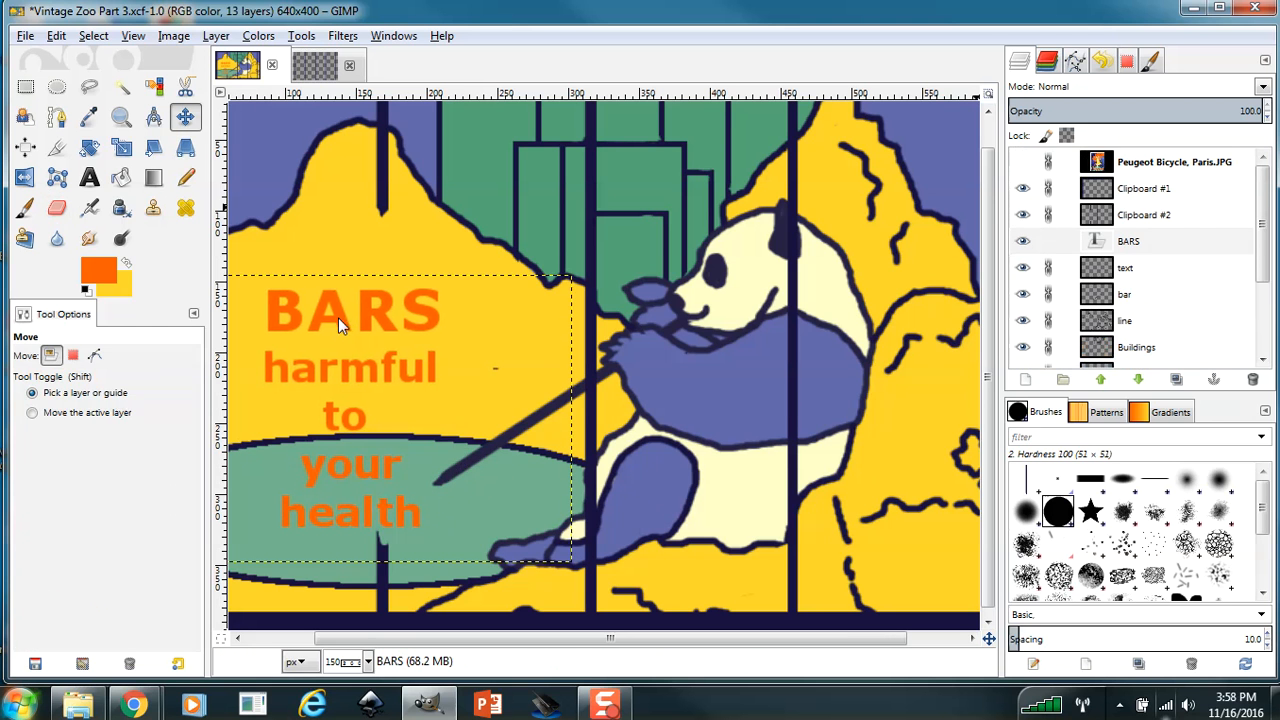
# Nudge the BARS text layer right and slightly up, bringing the word "health" close to the shortened bar's end.
pyautogui.press('Right')
pyautogui.press('Right')
pyautogui.press('Right')
pyautogui.press('Right')
pyautogui.press('Right')
pyautogui.press('Right')
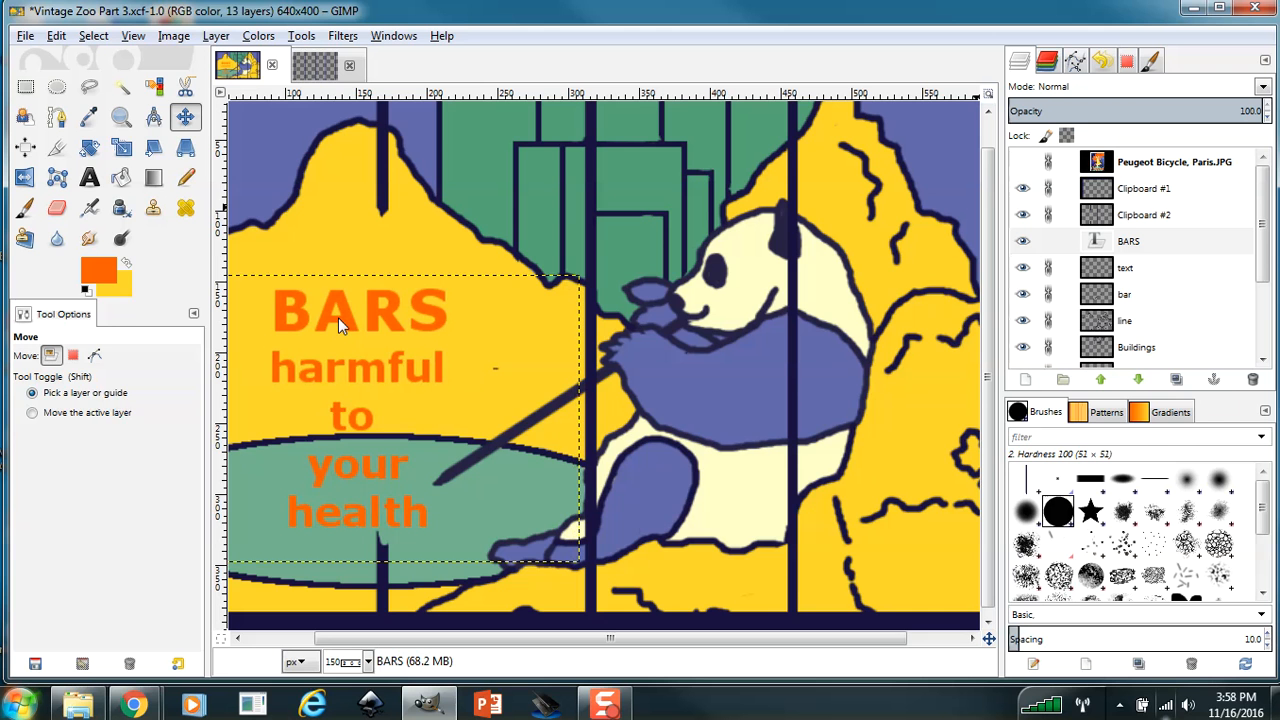
pyautogui.press('Up')
pyautogui.press('Up')
pyautogui.press('Up')
pyautogui.press('Up')
pyautogui.press('Up')
pyautogui.press('Up')
pyautogui.press('Right')
pyautogui.press('Right')
pyautogui.press('Right')
pyautogui.press('Right')
pyautogui.press('Right')
pyautogui.press('Right')
pyautogui.press('Right')
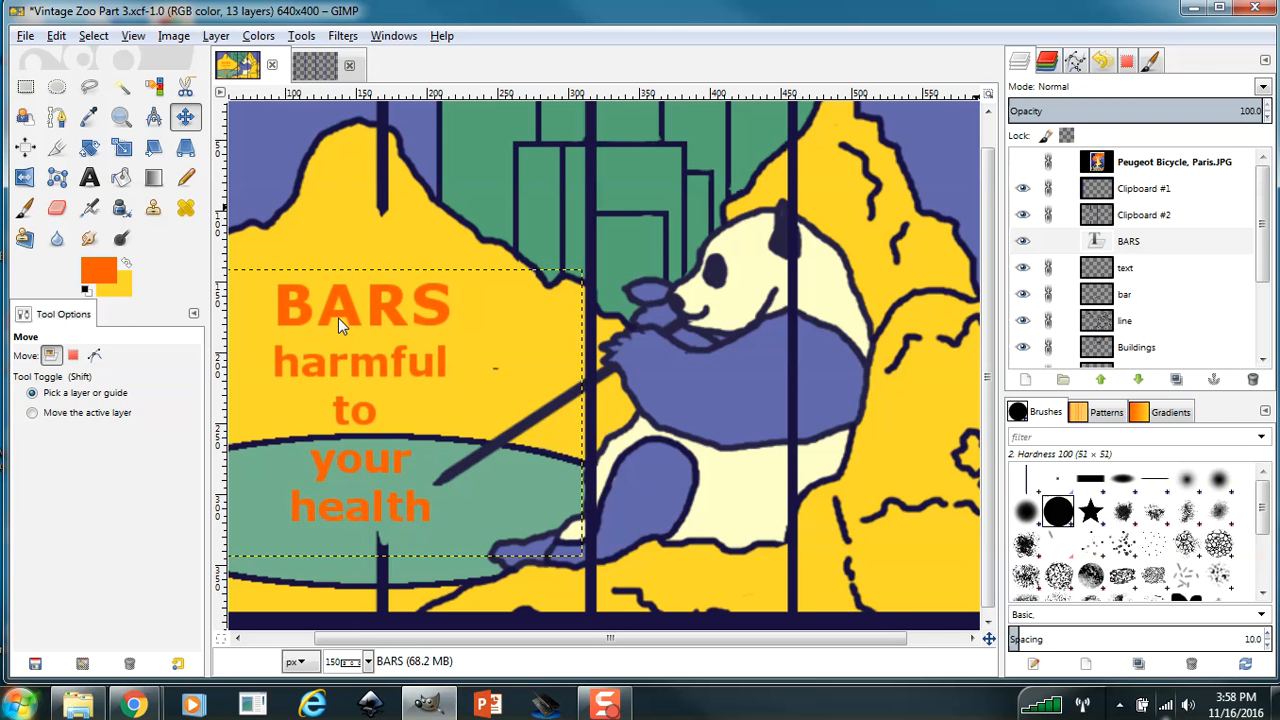
pyautogui.press('Up')
pyautogui.press('Up')
pyautogui.press('Up')
pyautogui.press('Right')
pyautogui.press('Right')
pyautogui.press('Right')
pyautogui.press('Right')
pyautogui.press('Right')
pyautogui.press('Right')
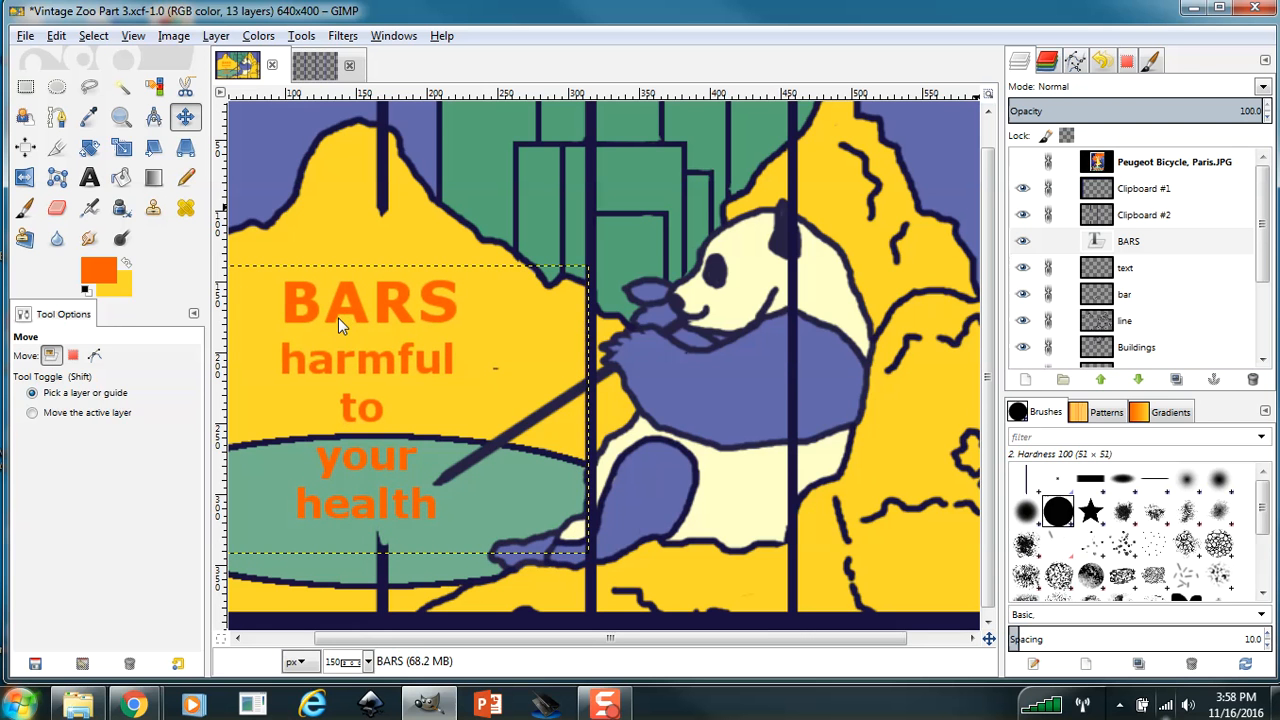
pyautogui.press('Right')
pyautogui.press('Right')
pyautogui.press('Right')
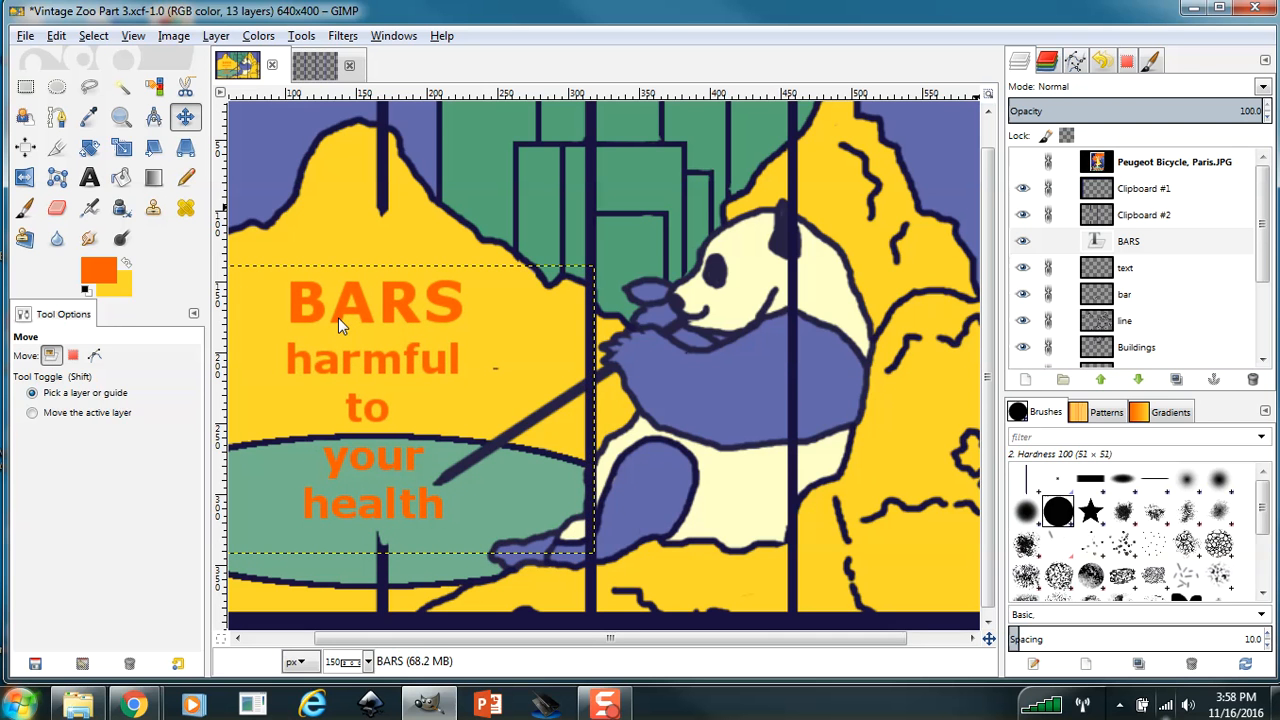
pyautogui.press('Right')
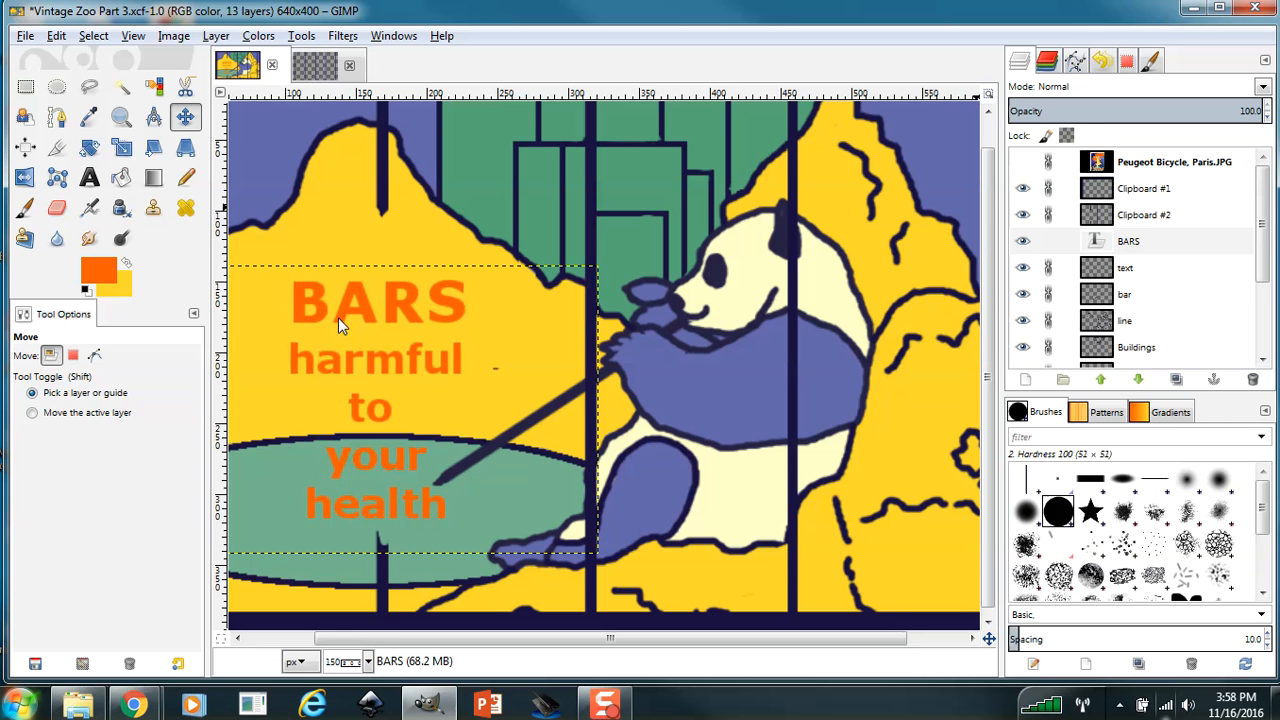